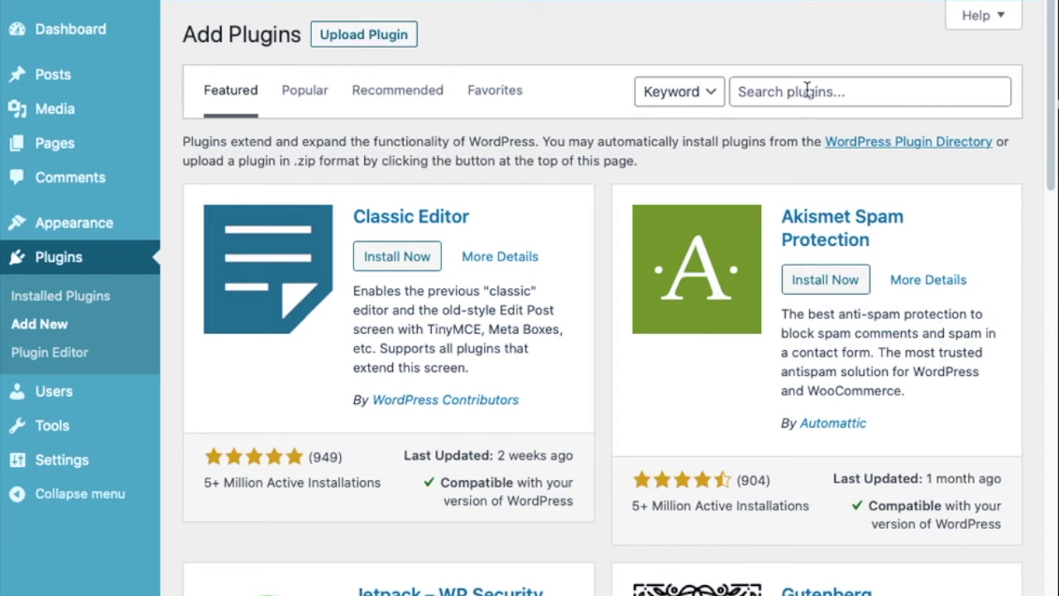
Search the plugin directory for "elementor" and install the Elementor Website Builder plugin
left_click(807, 91)
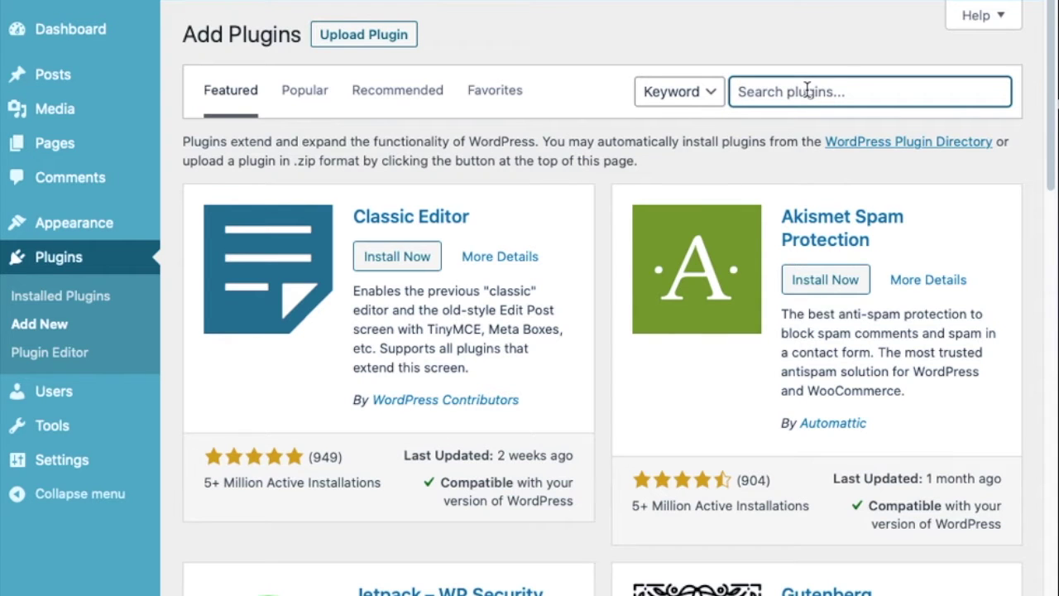
type("elem")
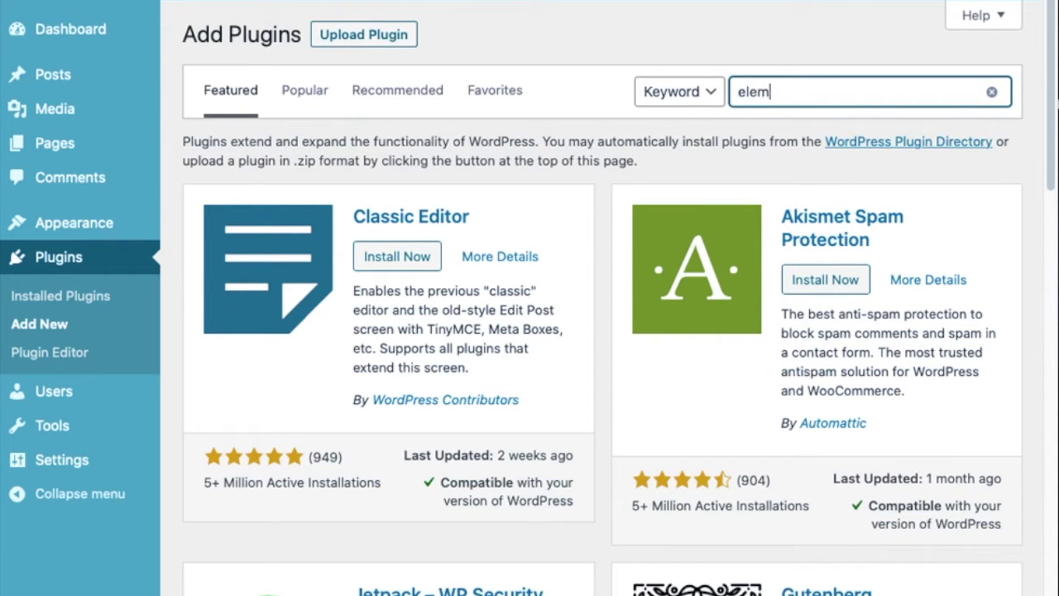
type("entor")
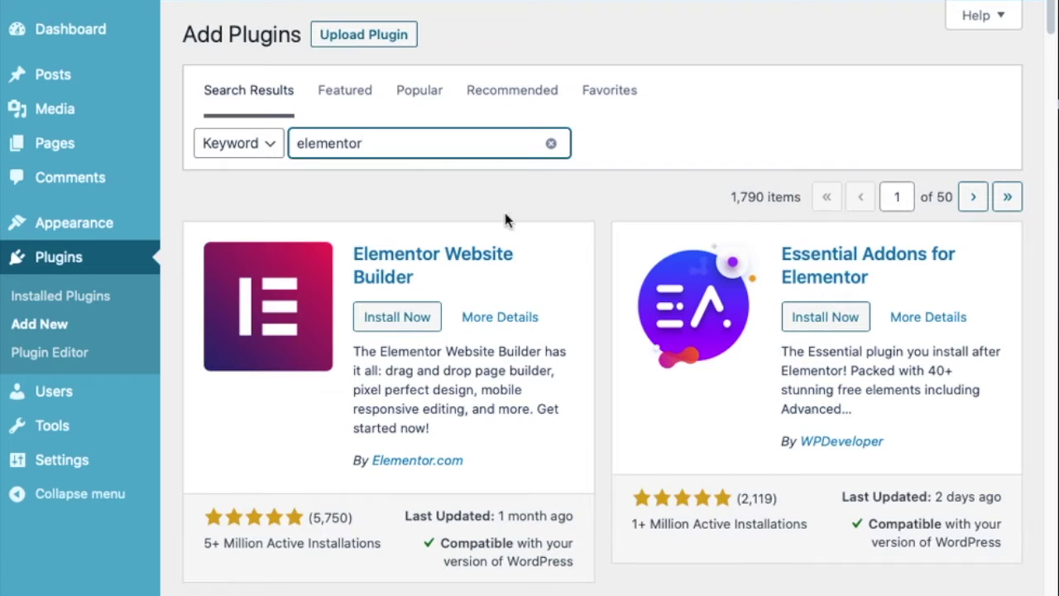
left_click(392, 327)
scroll(392, 327, "down", 8)
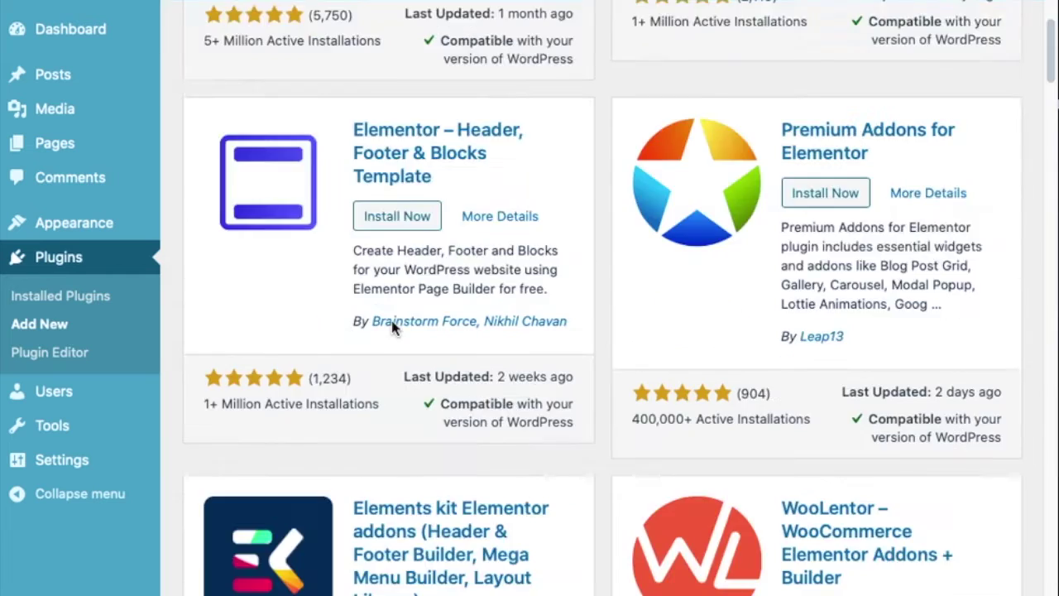
scroll(356, 331, "up", 8)
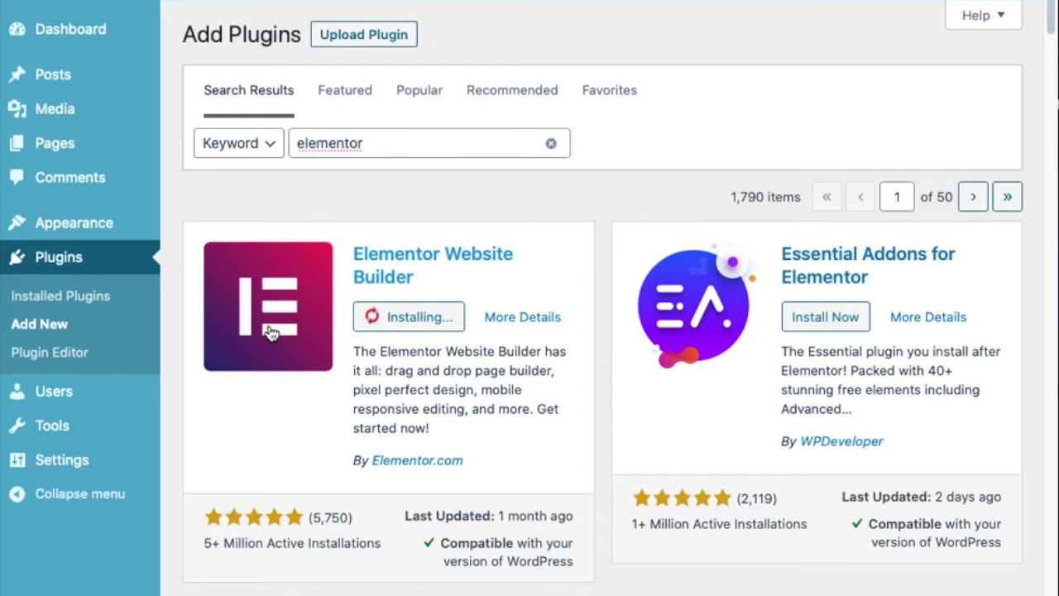
mouse_move(87, 240)
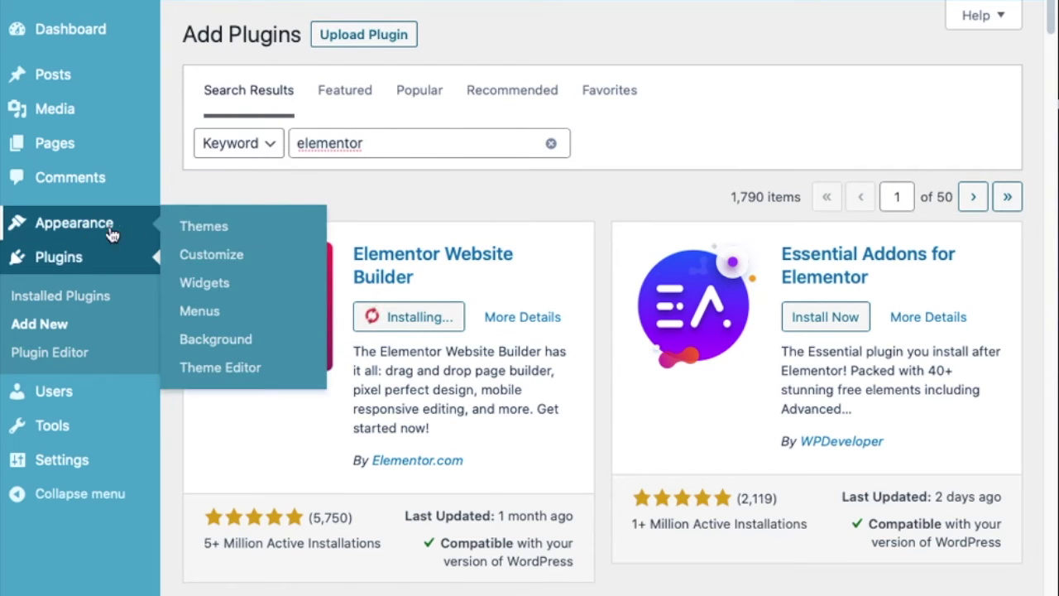
left_click(182, 230)
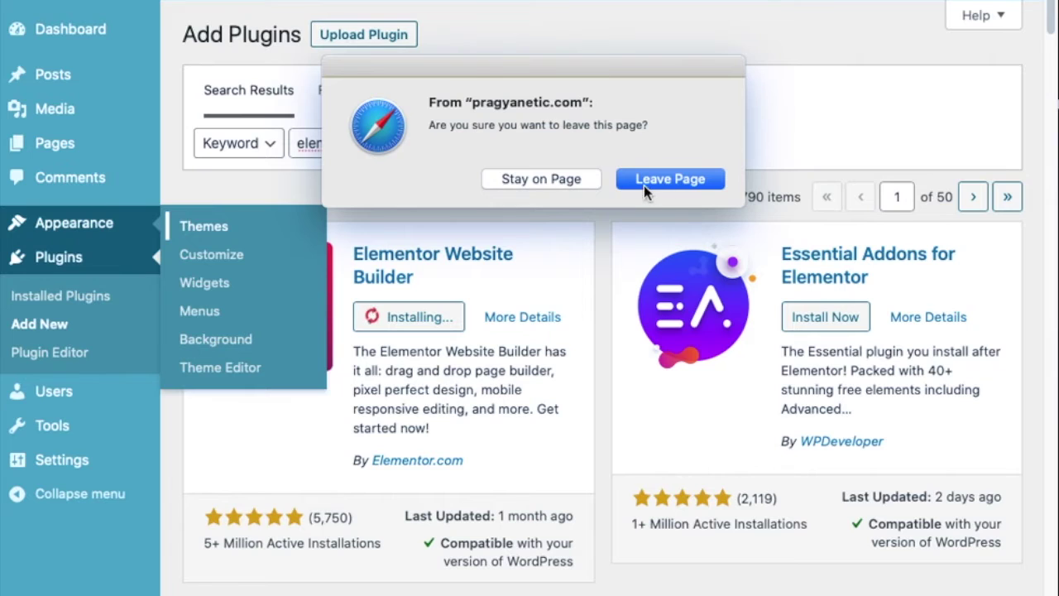
left_click(554, 181)
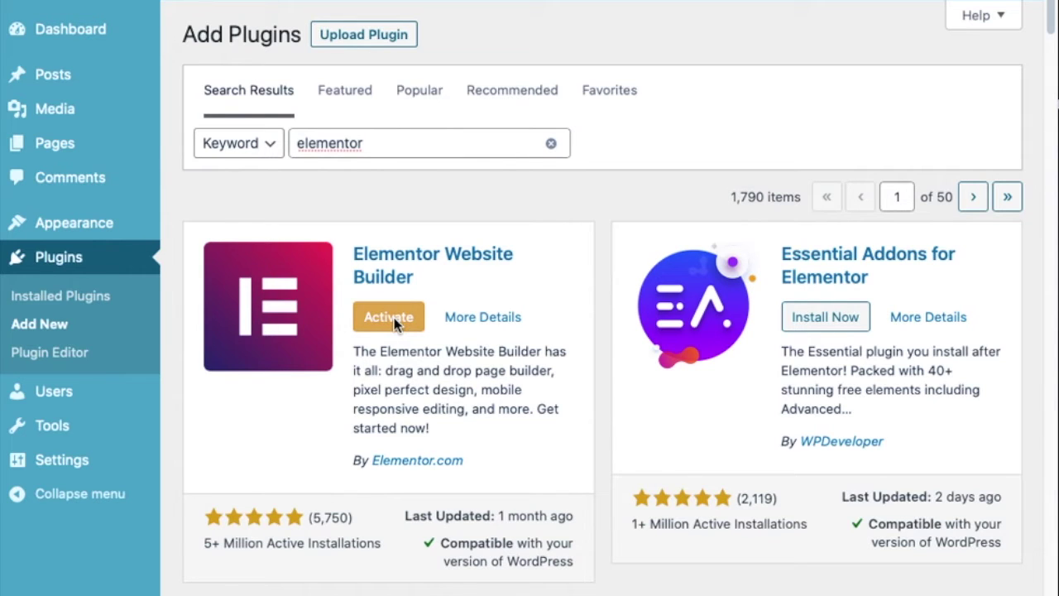
Activate the installed Elementor Website Builder plugin
left_click(399, 329)
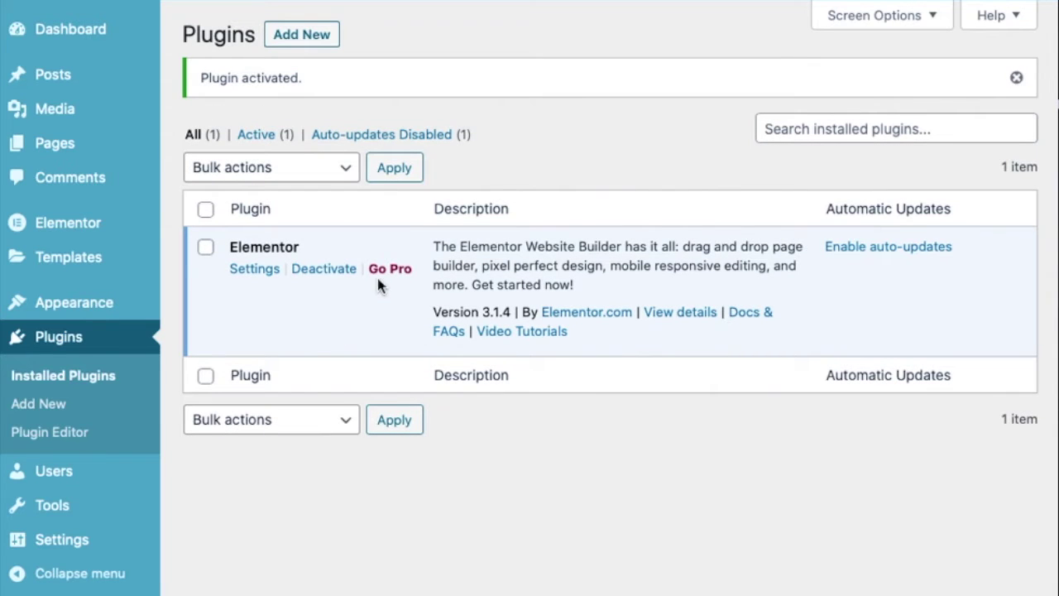
Search for new plugins matching "google site"
left_click(39, 405)
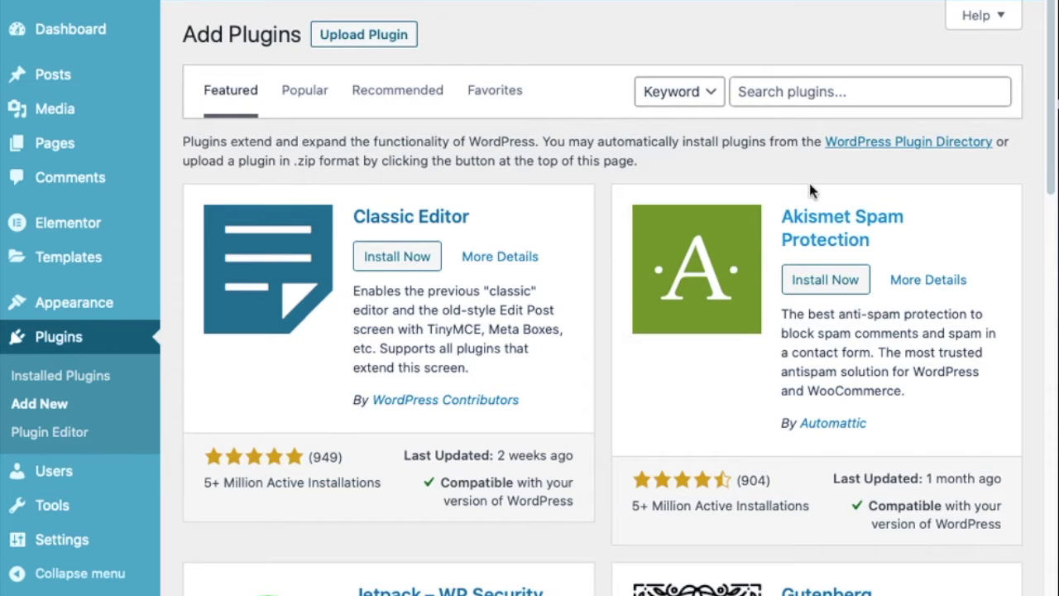
left_click(818, 96)
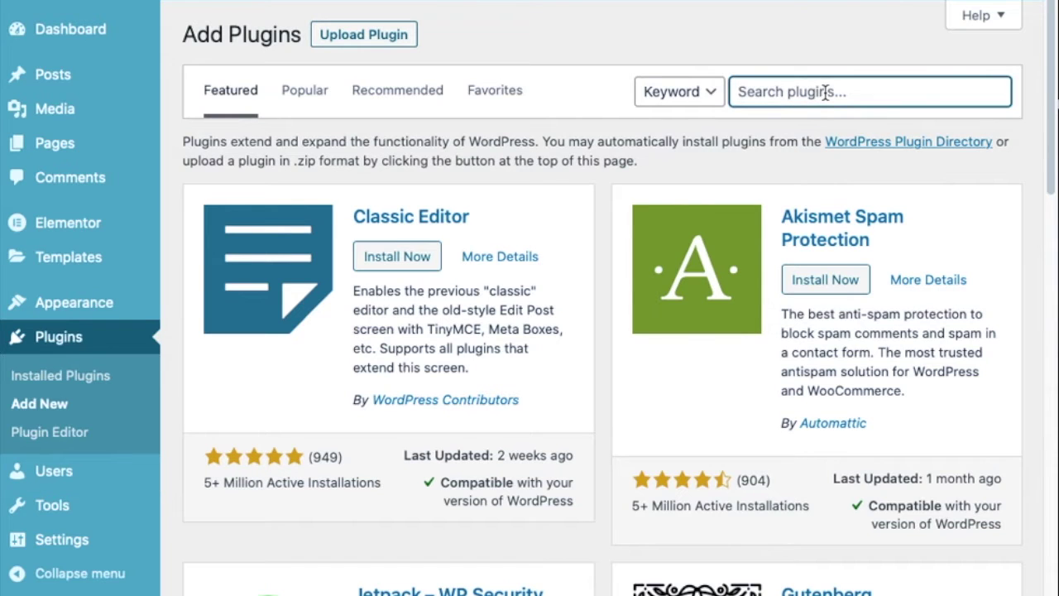
type("goof")
key("BackSpace")
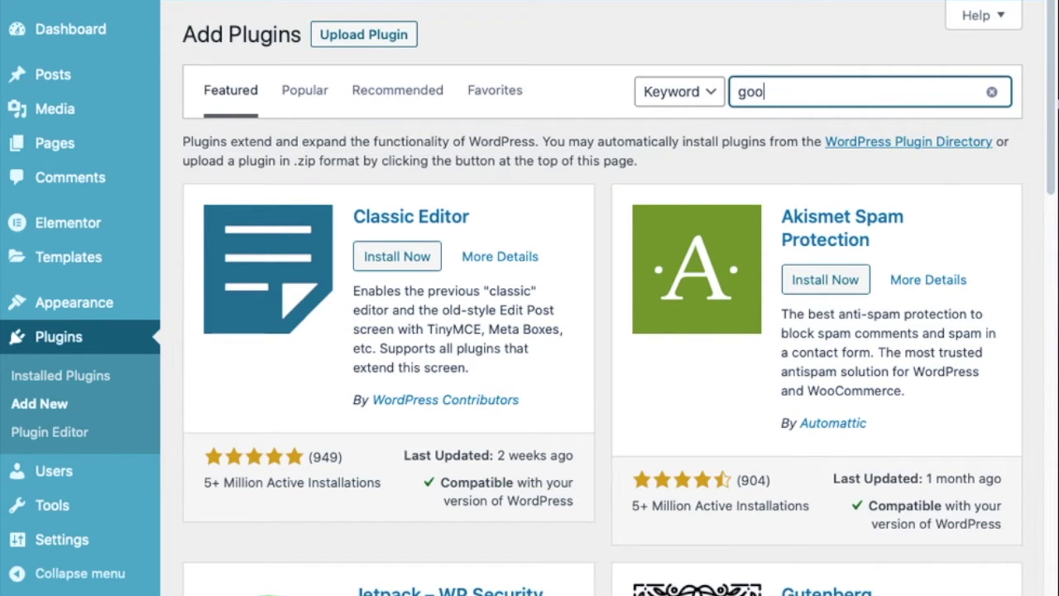
type("gle site")
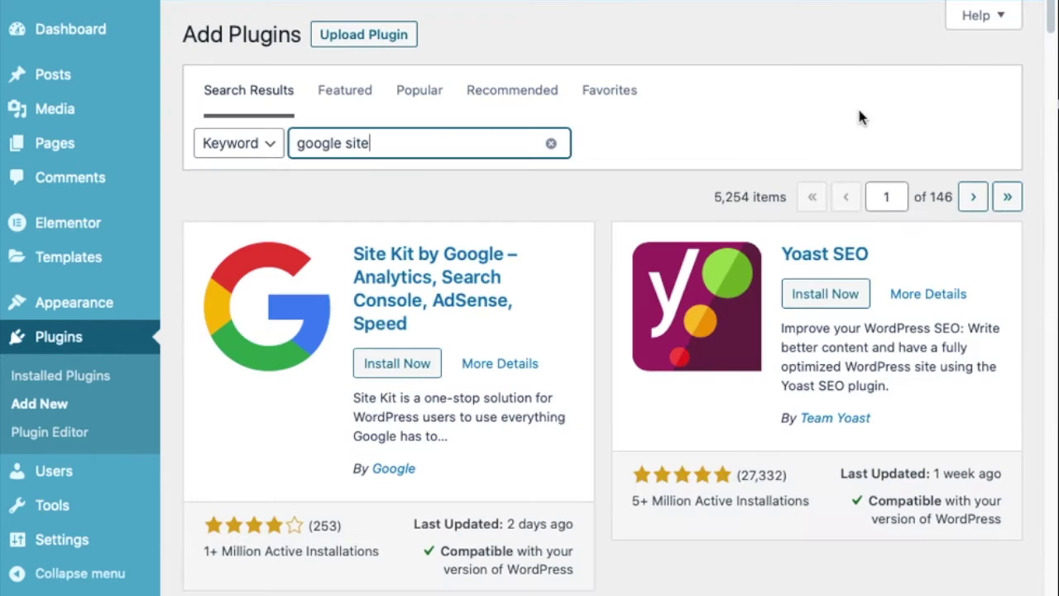
Install and activate the Site Kit by Google plugin
left_click(399, 372)
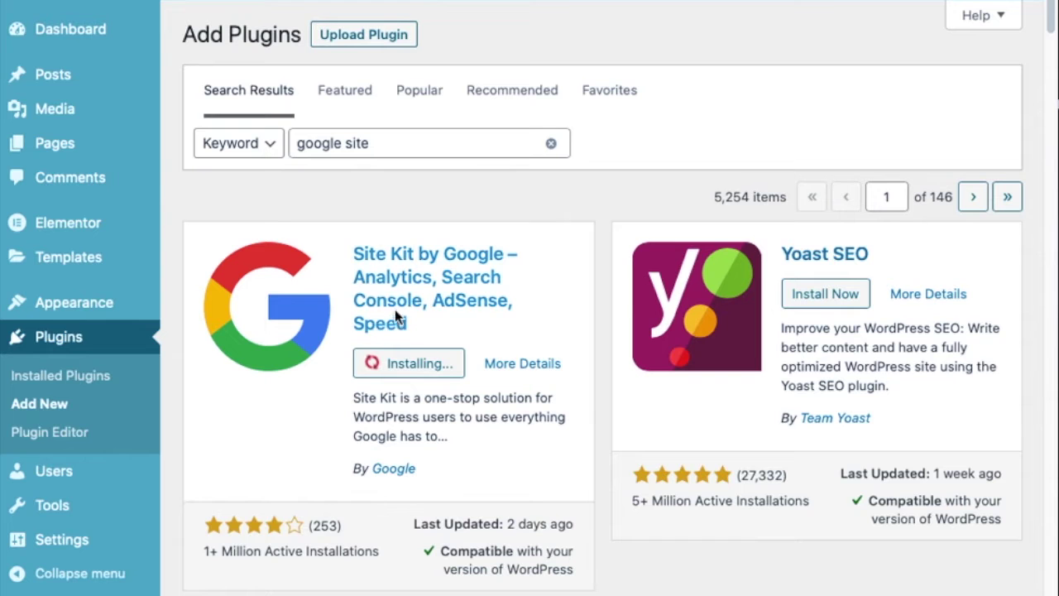
scroll(401, 269, "down", 9)
scroll(414, 261, "up", 9)
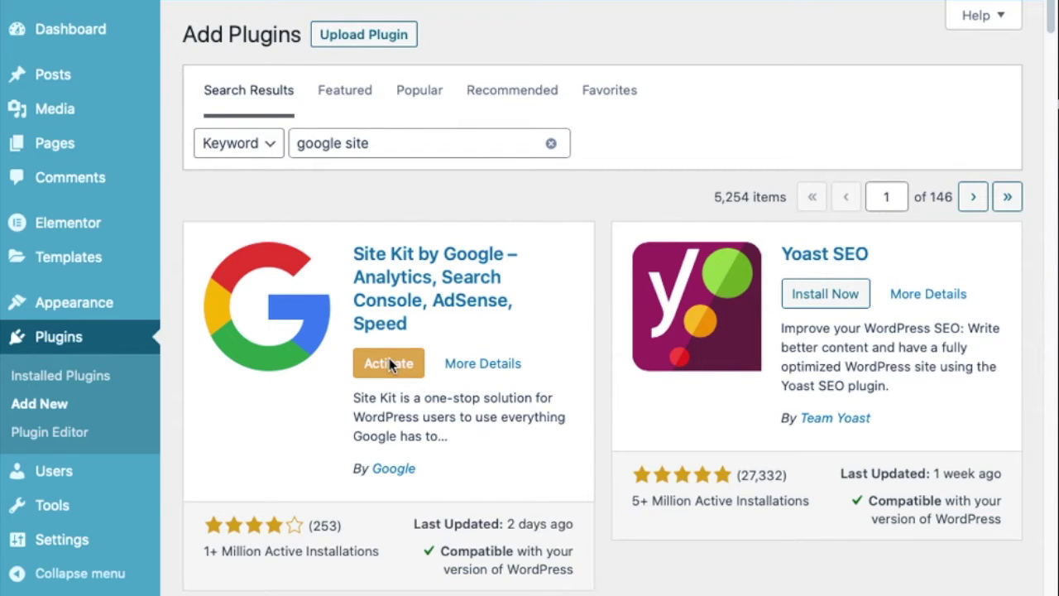
left_click(389, 366)
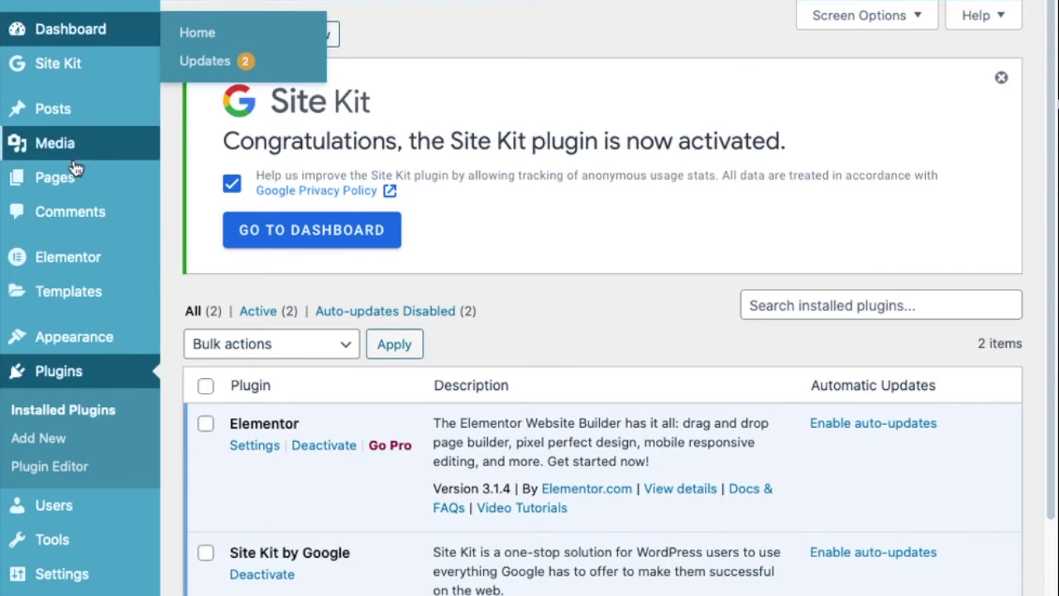
Create a new page titled "Home" and publish it
left_click(79, 191)
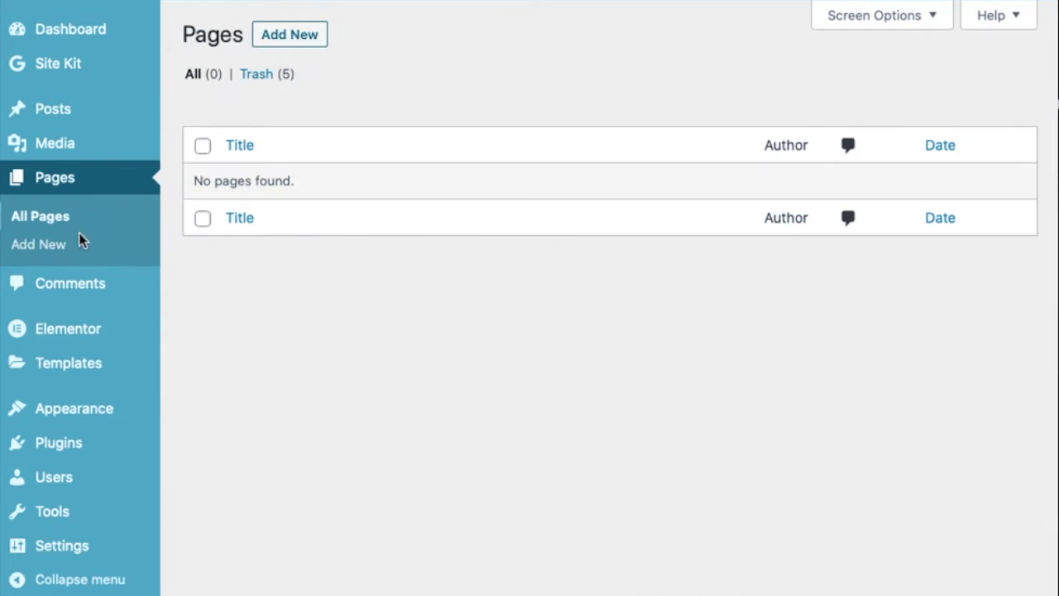
left_click(288, 37)
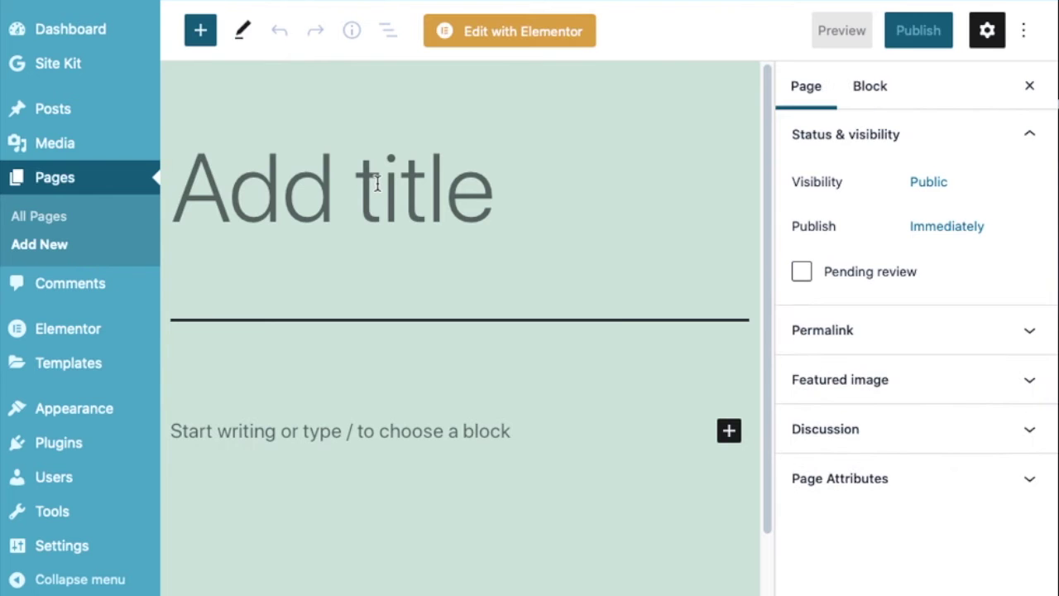
left_click(376, 184)
type("Home")
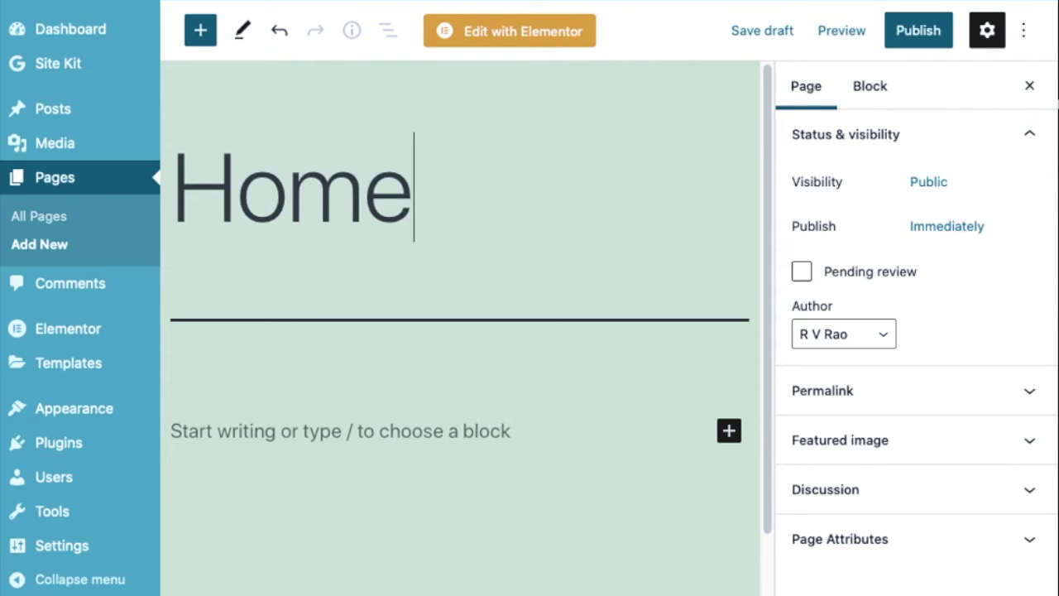
left_click(917, 31)
left_click(880, 34)
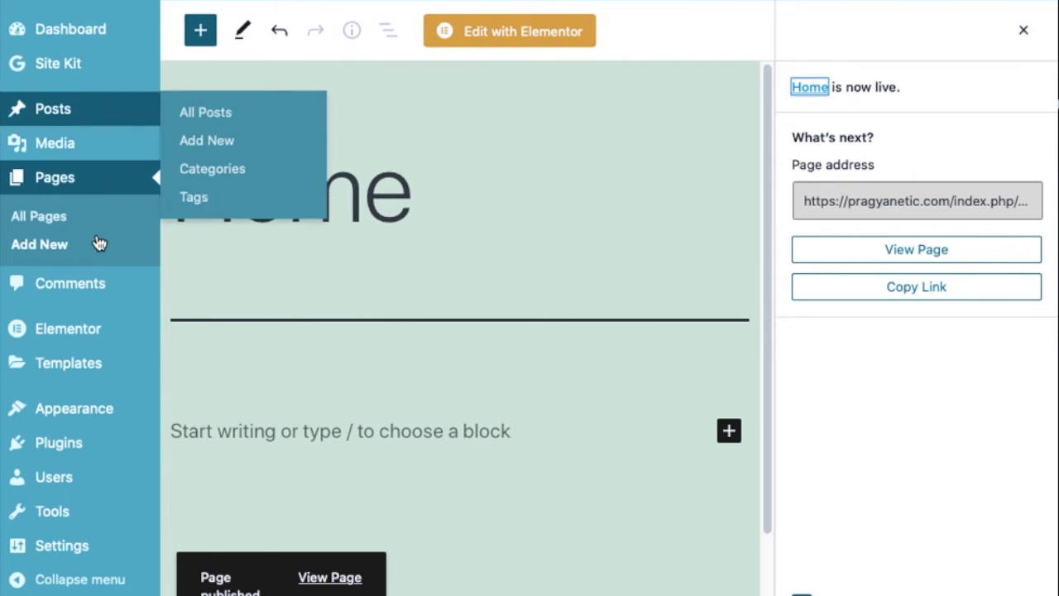
Create another page titled "About us" and publish it
left_click(55, 240)
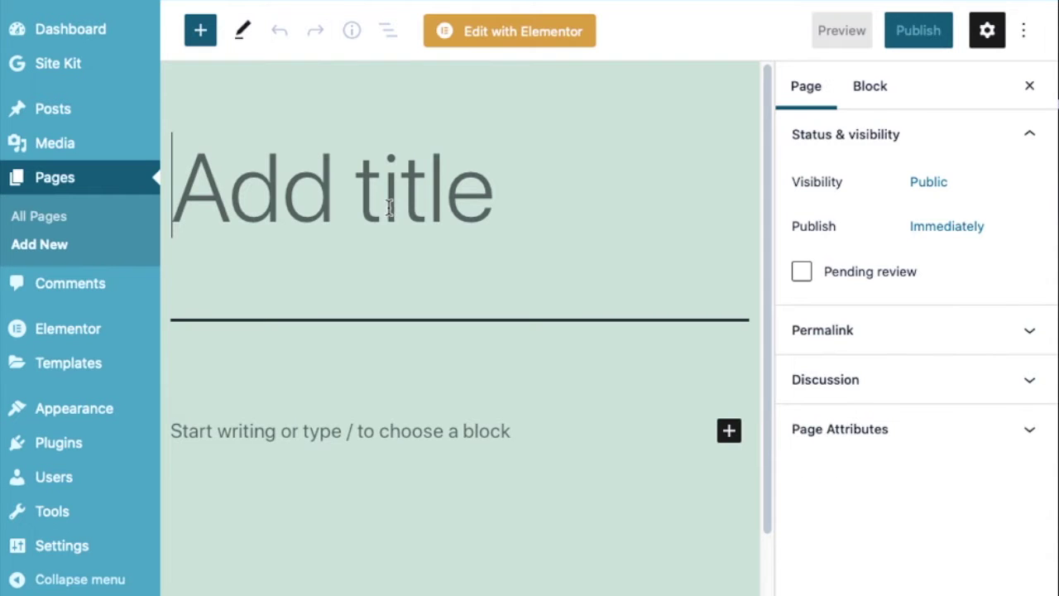
type("About us")
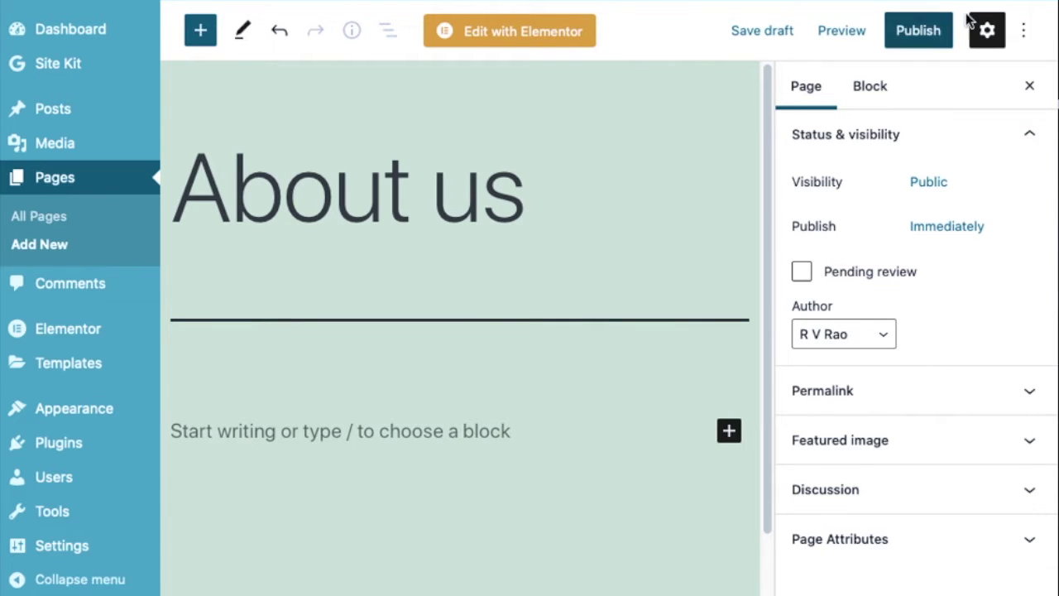
left_click(910, 32)
left_click(874, 41)
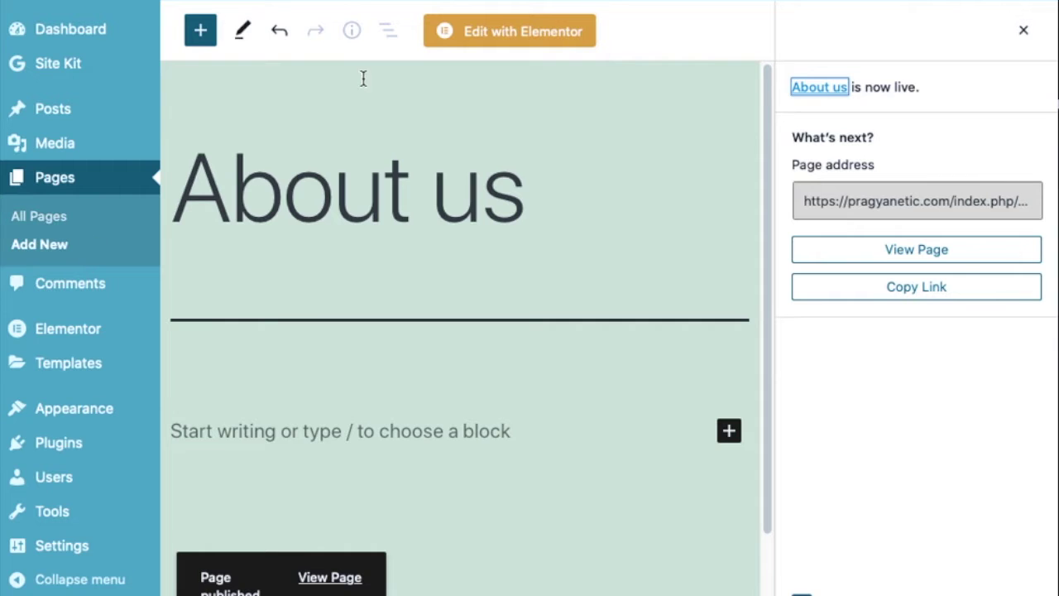
Create a third page titled "Contact us" and publish it
left_click(46, 250)
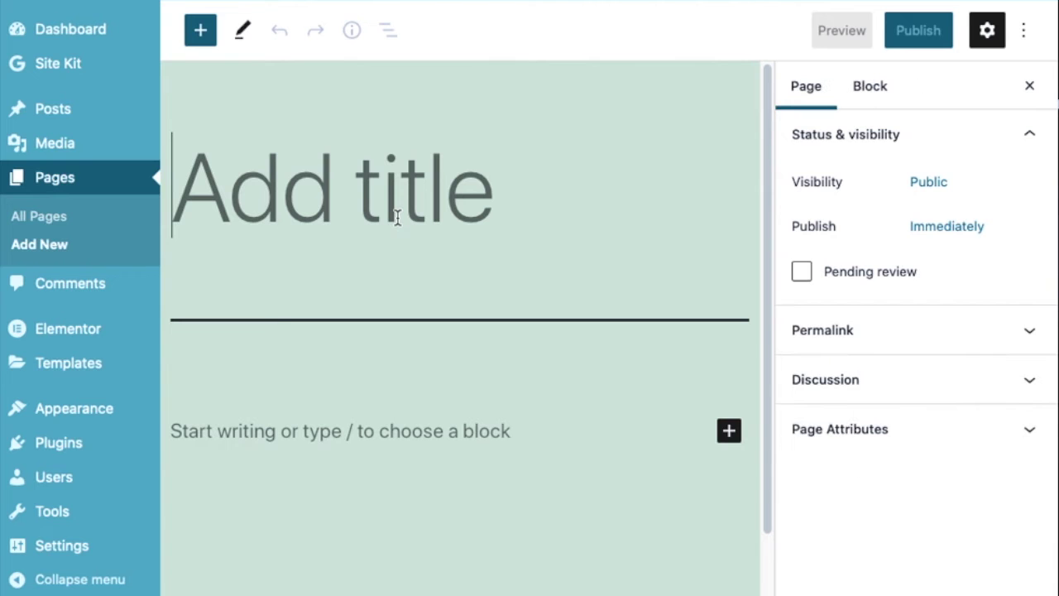
type("Cony")
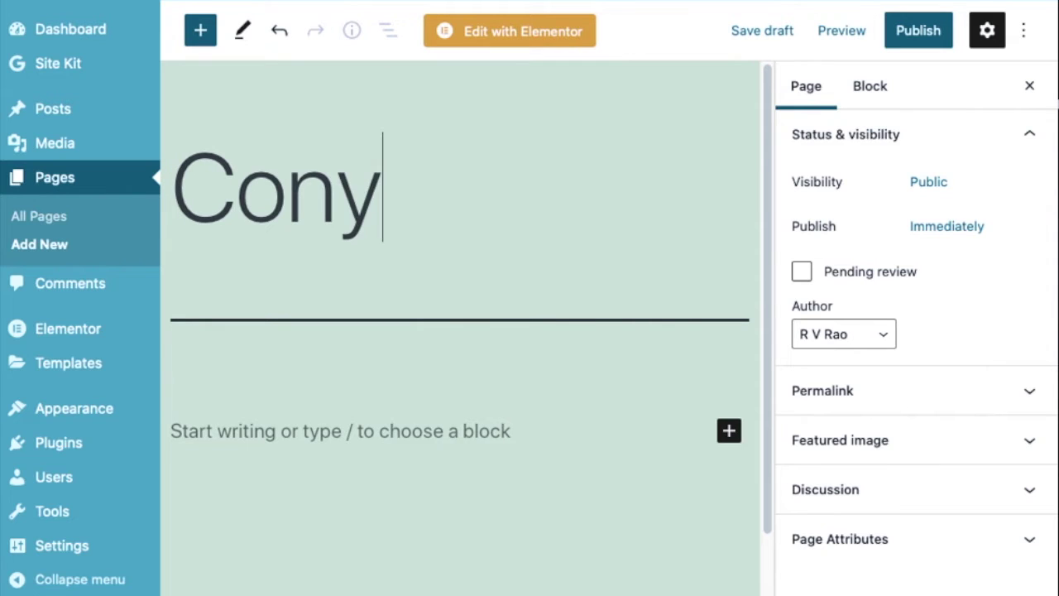
key("BackSpace")
type("tact us")
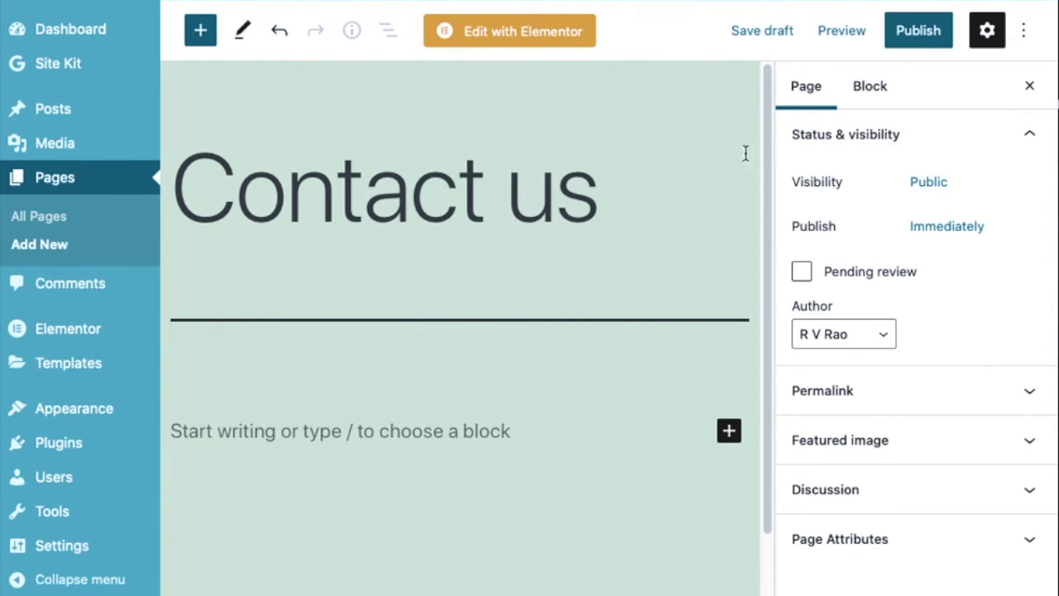
left_click(913, 40)
left_click(880, 41)
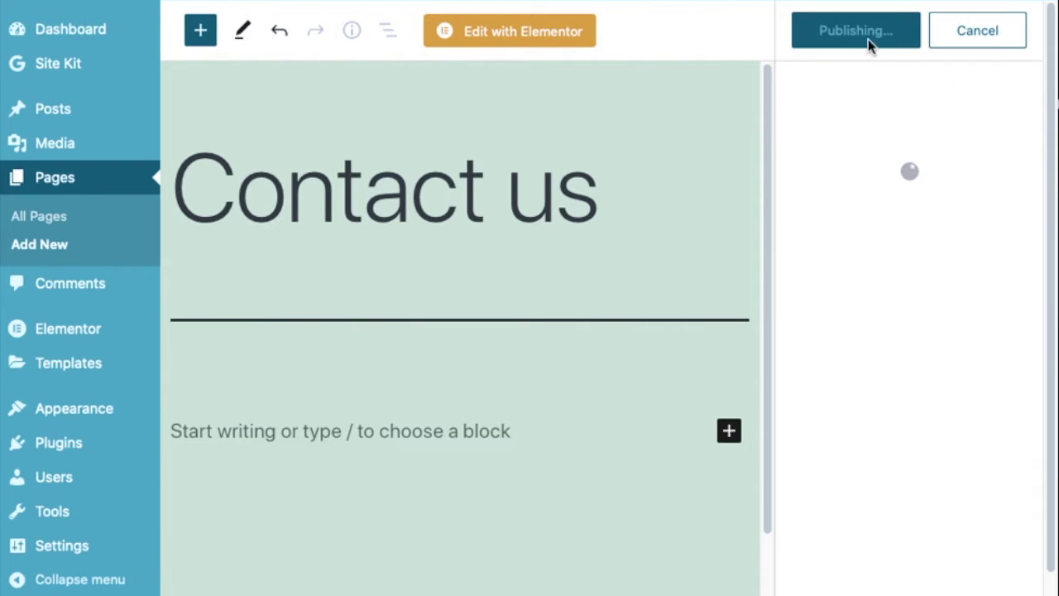
Open the published Home page for editing with Elementor
left_click(58, 183)
left_click(244, 357)
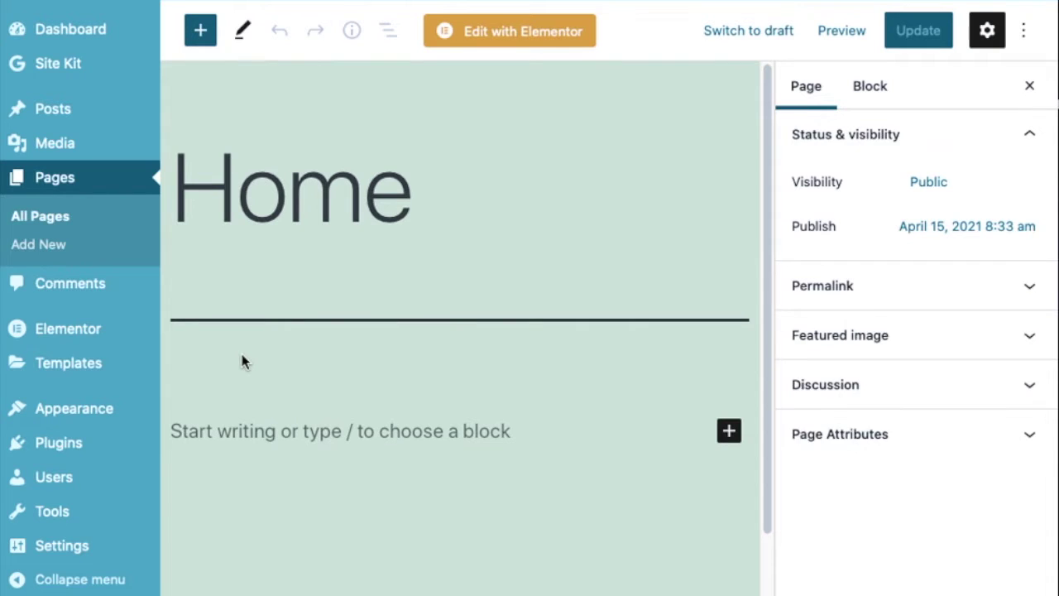
left_click(521, 45)
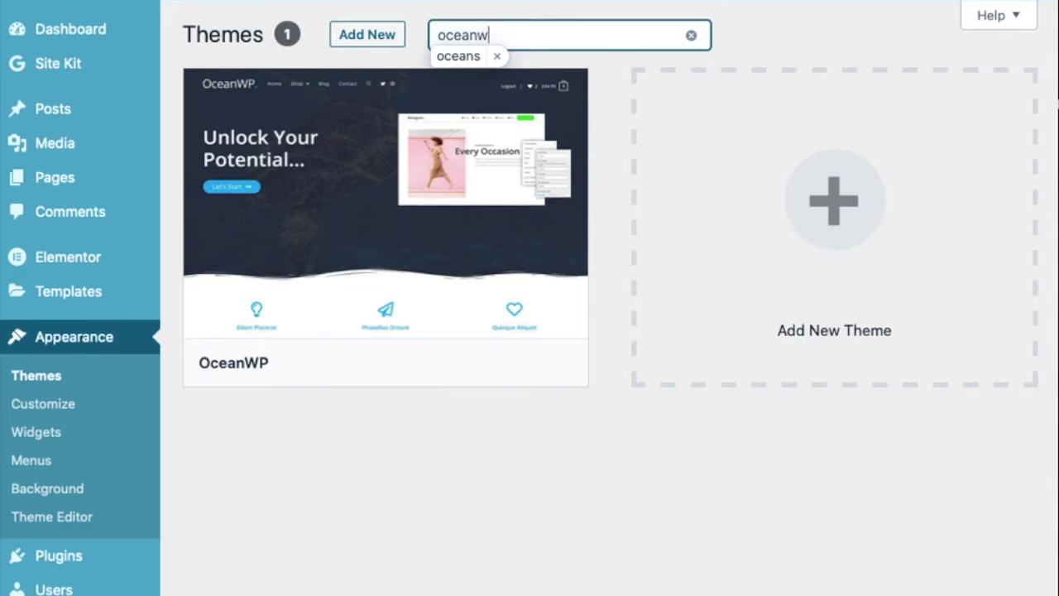
Find the installed theme "oceanwp", activate it and open its customization
type("p")
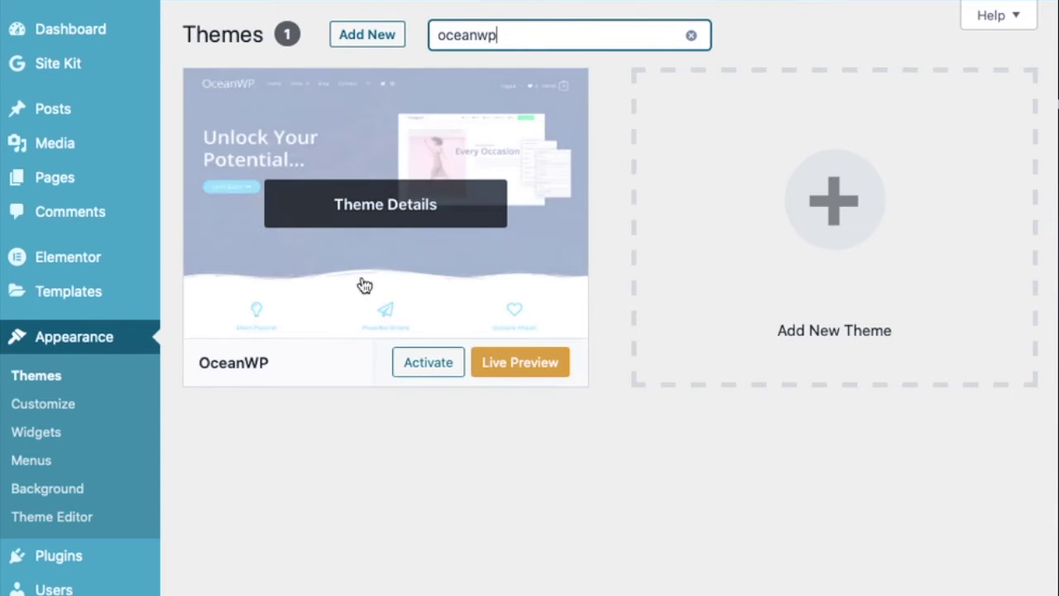
left_click(429, 366)
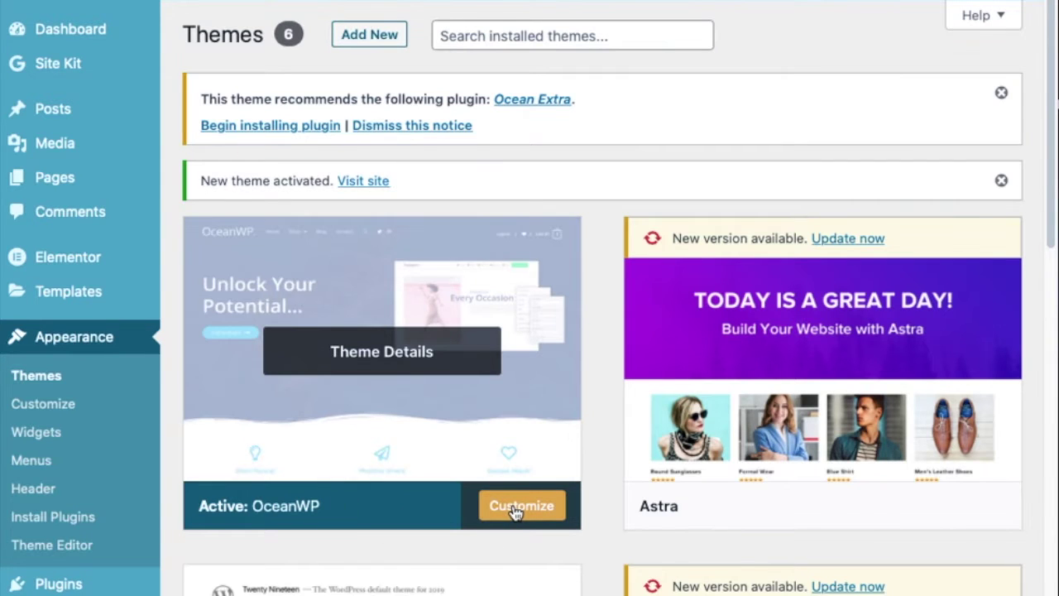
left_click(515, 508)
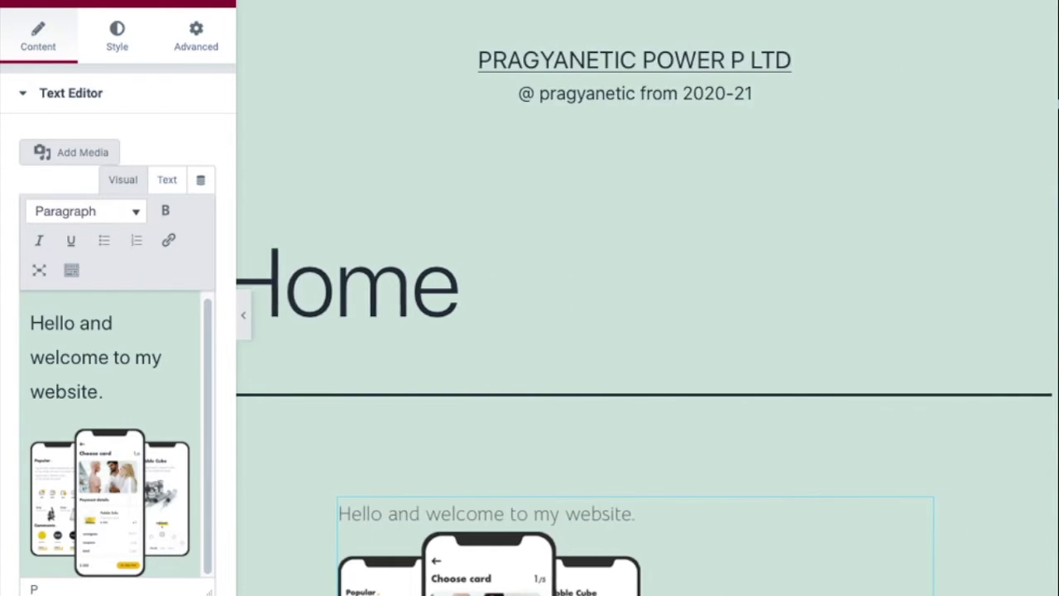
Replace the phone mockup image in the Home page's text editor widget with the text "How are you"
left_click(163, 521)
key("Delete")
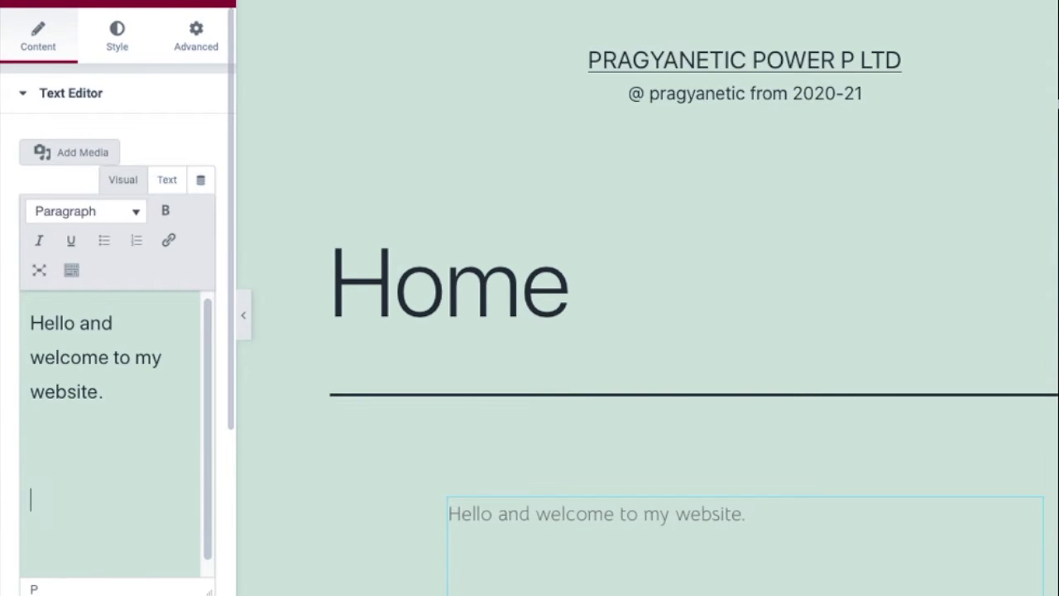
type("How ")
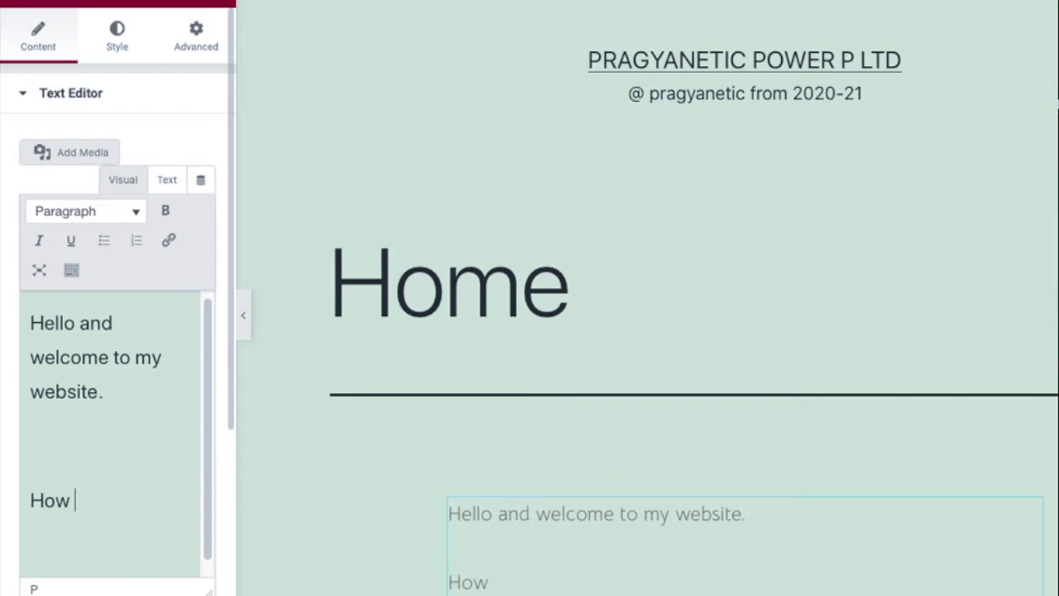
type("are you")
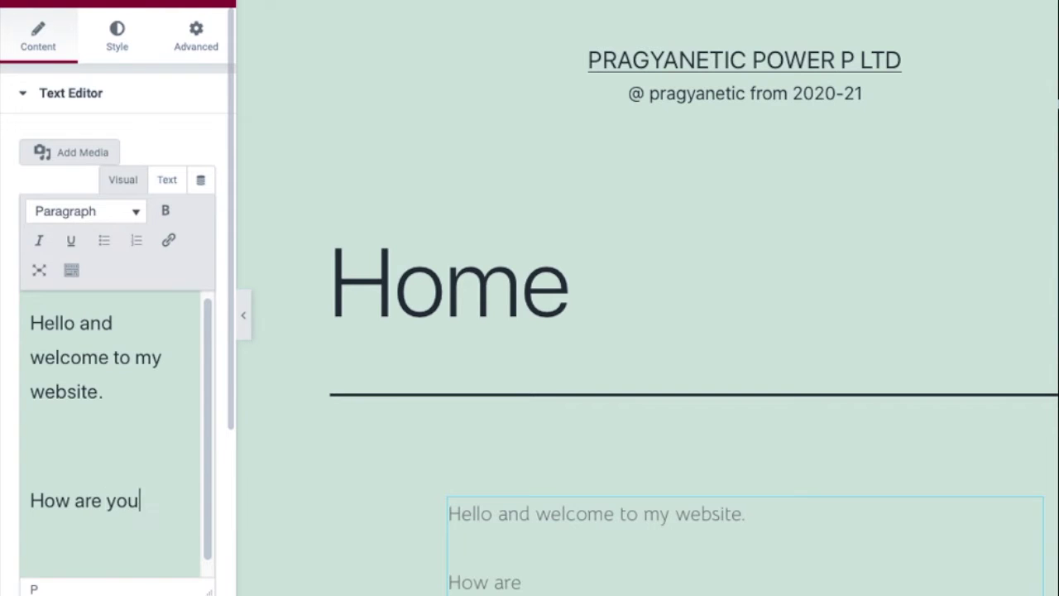
Add a question mark after "How are you" and begin a new paragraph with "Prequelcoding" in the text editor widget
type("?")
key("Return")
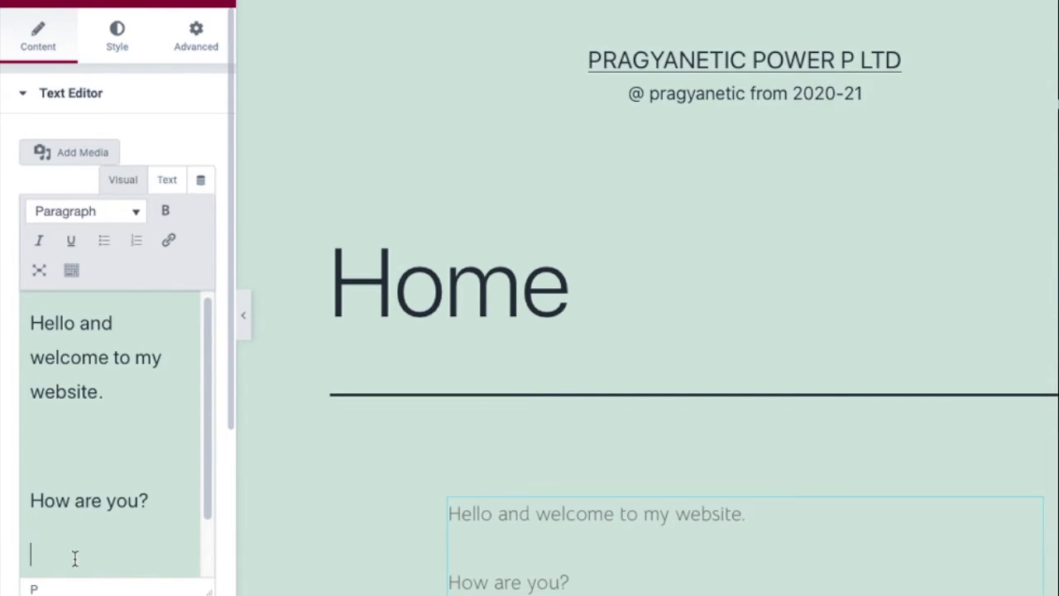
scroll(148, 420, "down", 1)
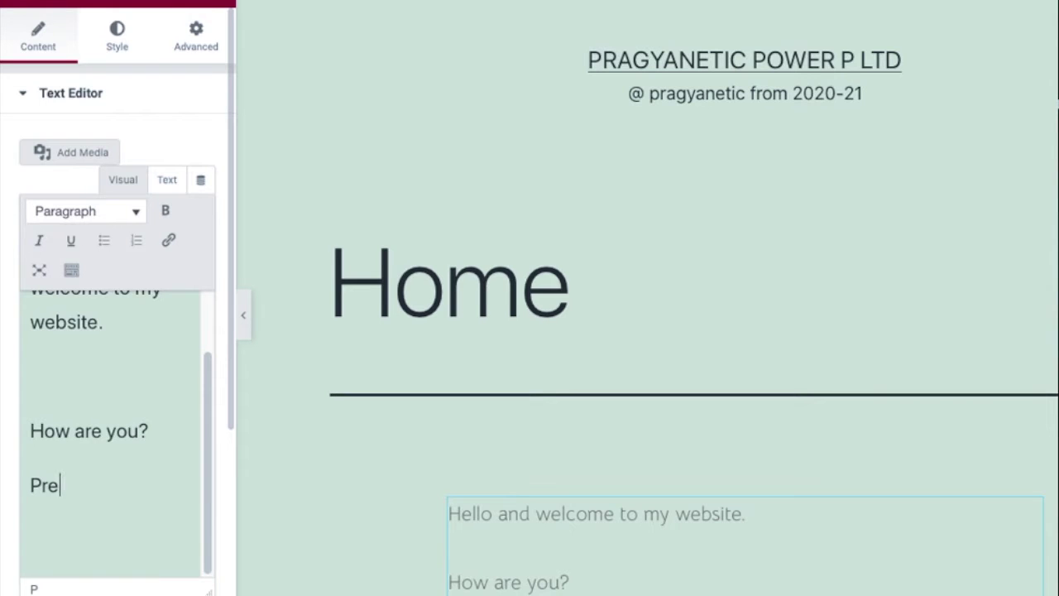
type("uelcofdngb")
key("BackSpace")
key("BackSpace")
key("BackSpace")
key("BackSpace")
key("BackSpace")
key("BackSpace")
type("oding")
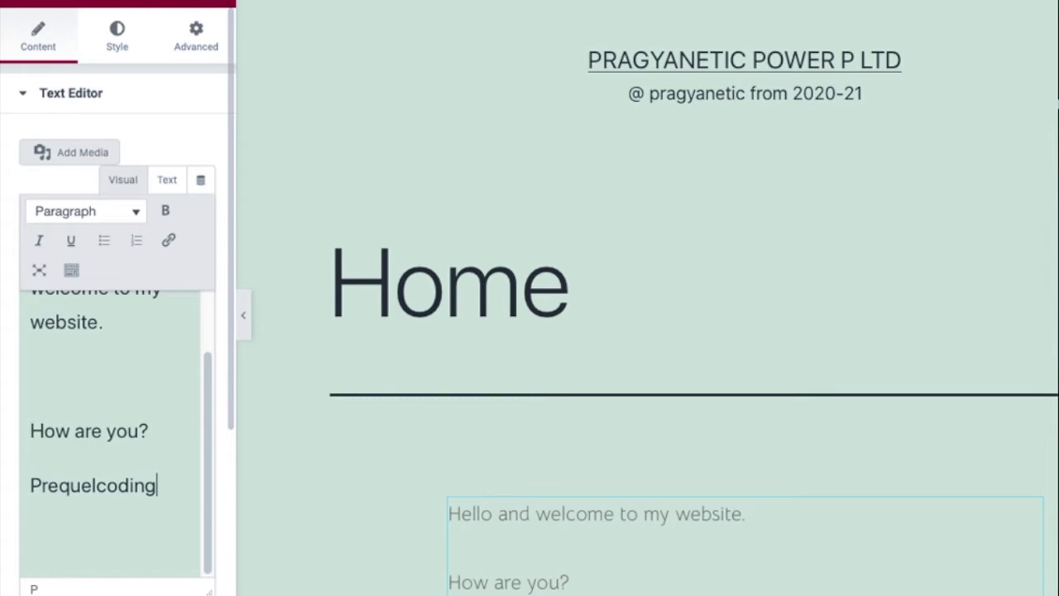
Continue the paragraph with "is a coder's space which will let you know your interests towards coding and stated with your journey."
type(" is a coder's spacr")
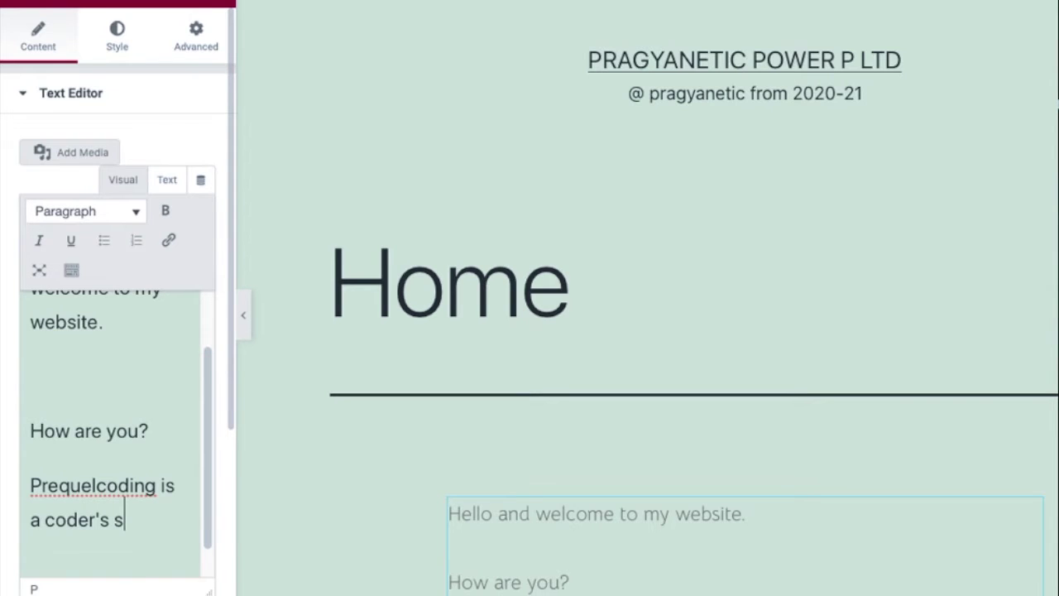
key("BackSpace")
type("e")
key("BackSpace")
key("BackSpace")
type("e whi")
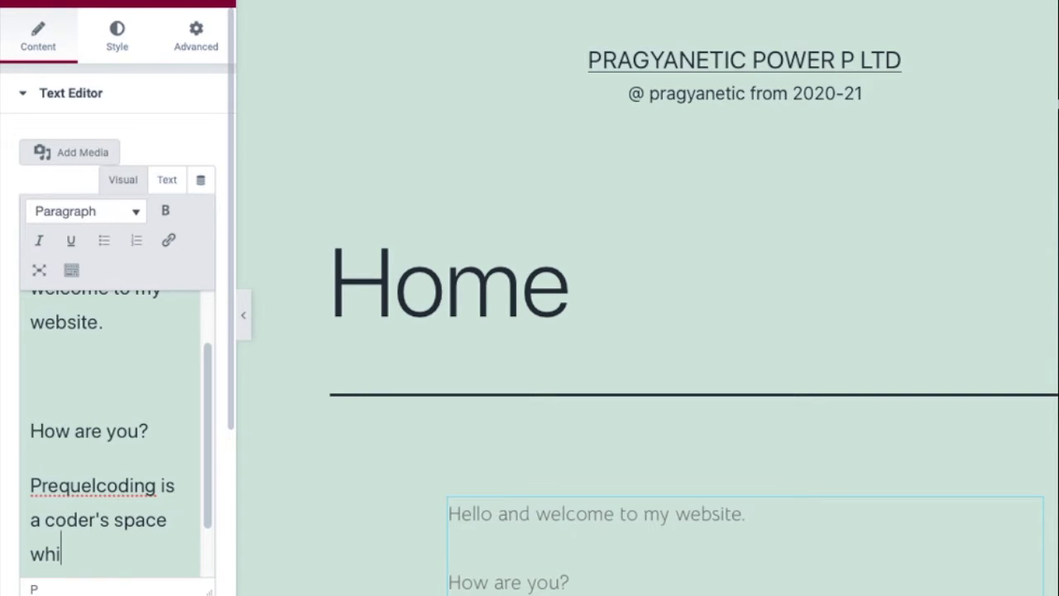
type("ch will")
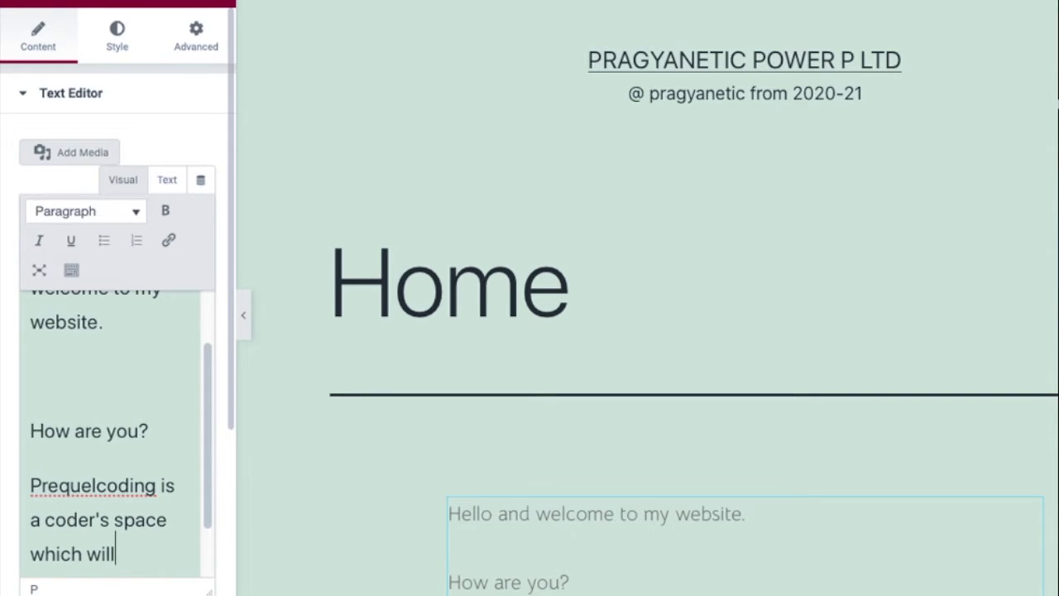
type(" let you know")
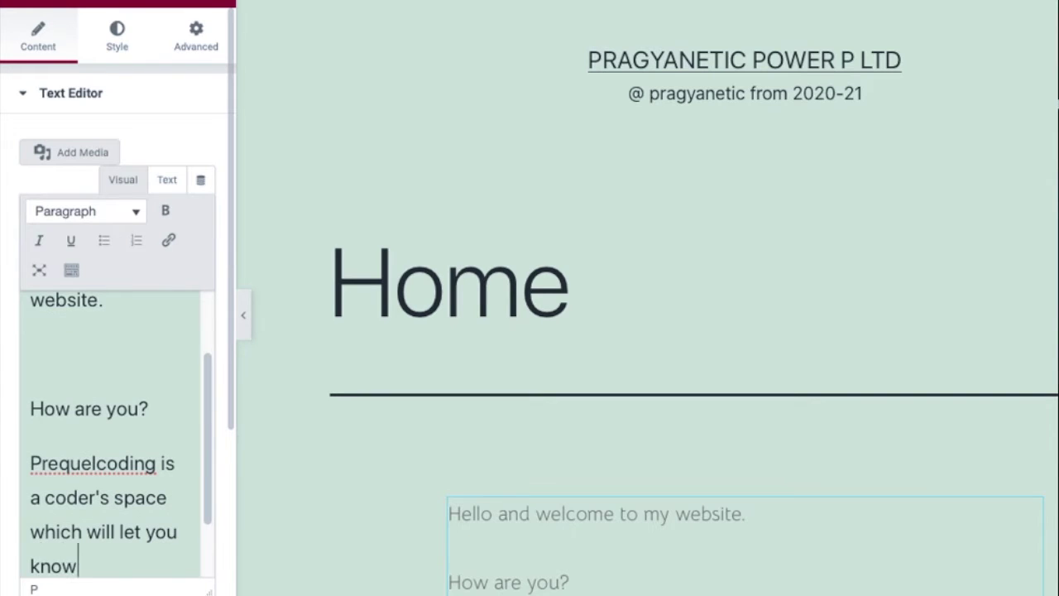
type(" your in")
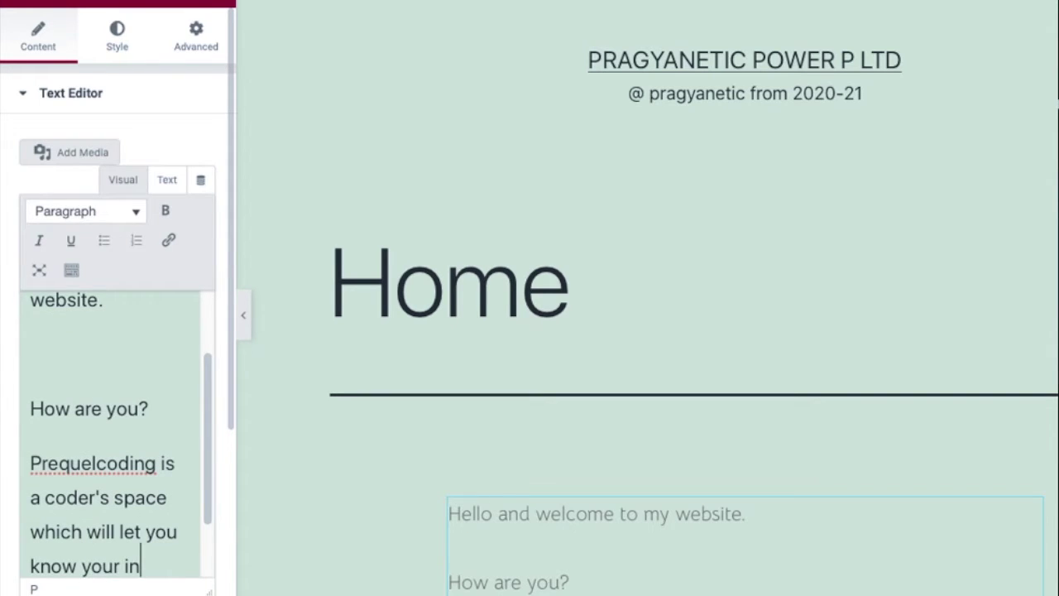
type("terests")
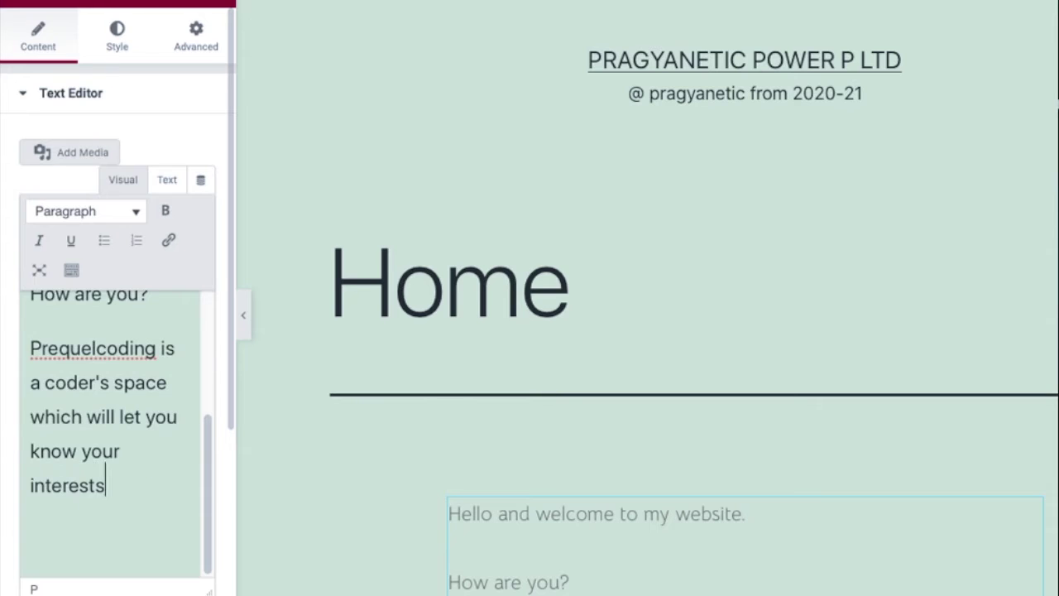
type(" toward")
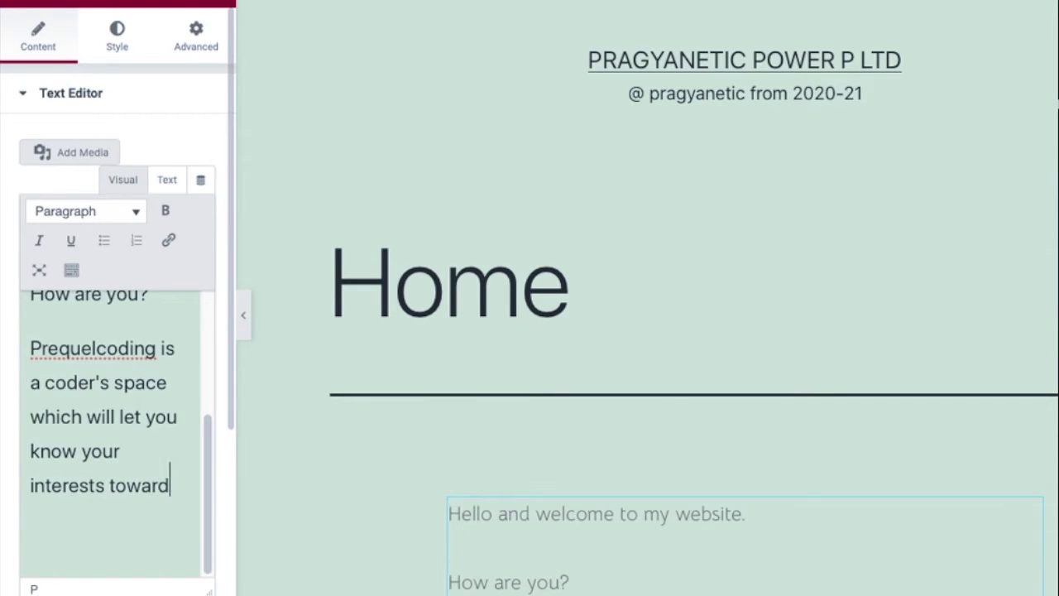
type("s coding")
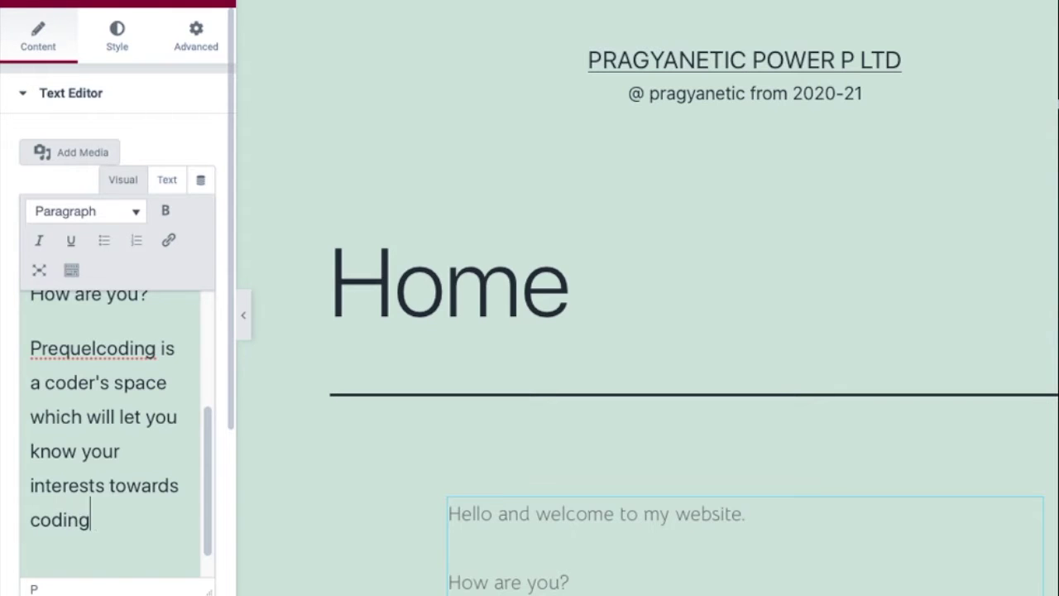
type(" an \\st")
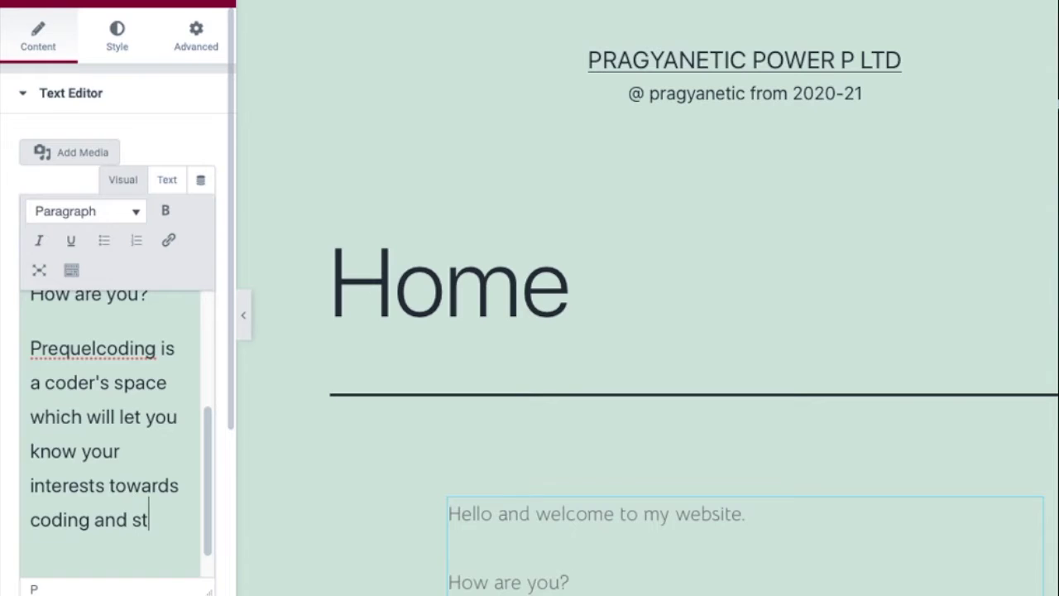
type("ated withb")
key("BackSpace")
type("your journey.")
key("Return")
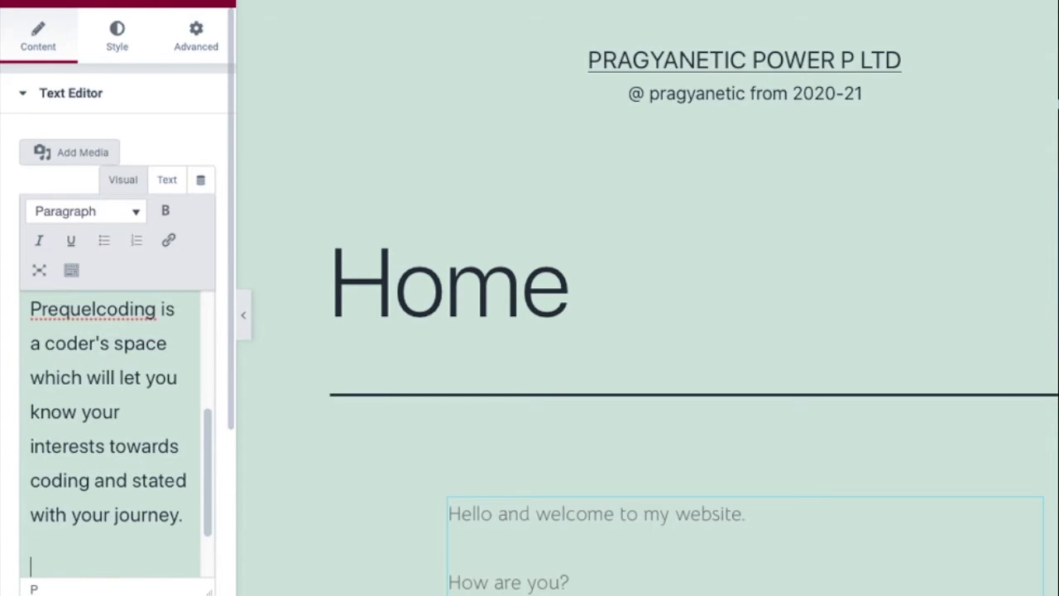
scroll(335, 182, "down", 8)
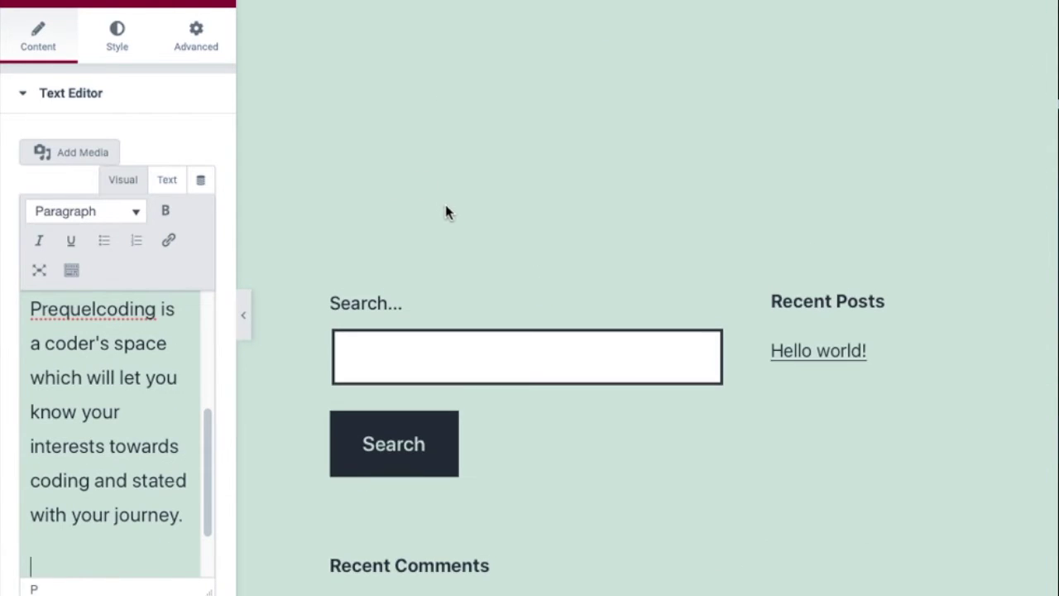
scroll(347, 207, "up", 3)
scroll(52, 336, "down", 2)
scroll(112, 311, "up", 5)
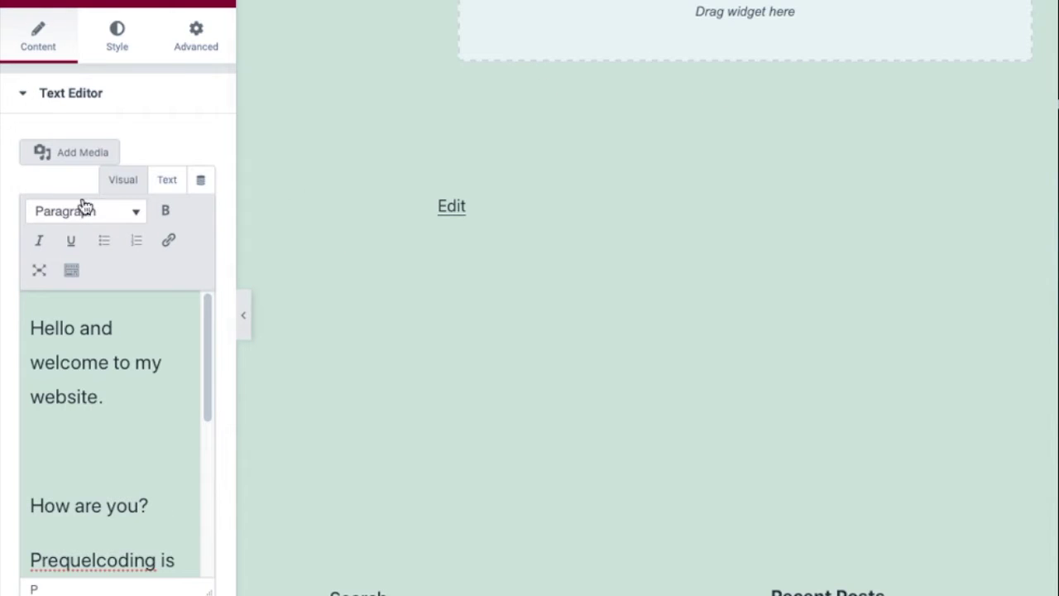
scroll(672, 203, "up", 5)
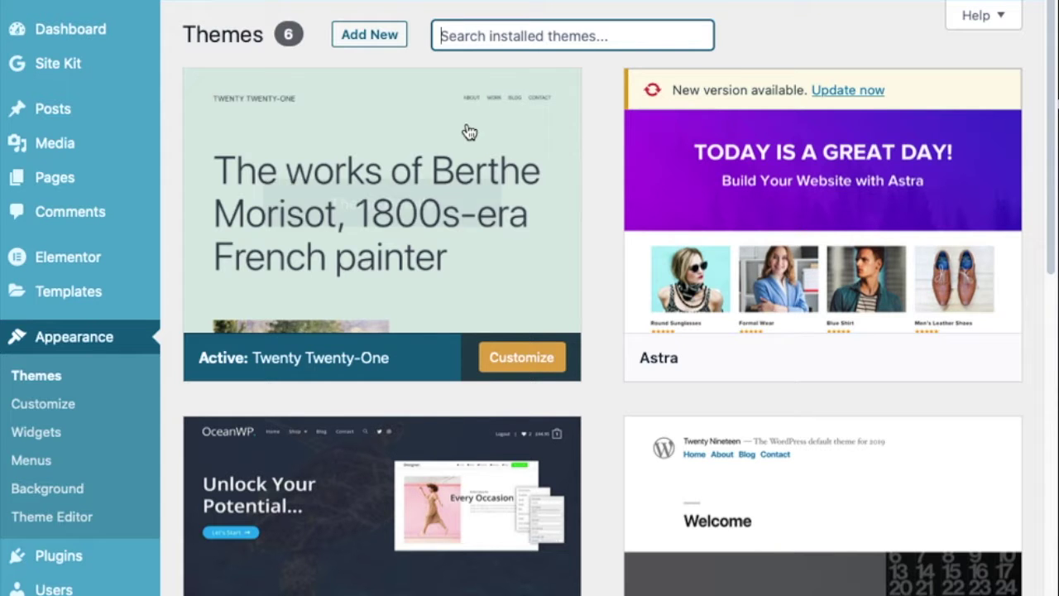
scroll(465, 130, "down", 6)
scroll(646, 280, "up", 6)
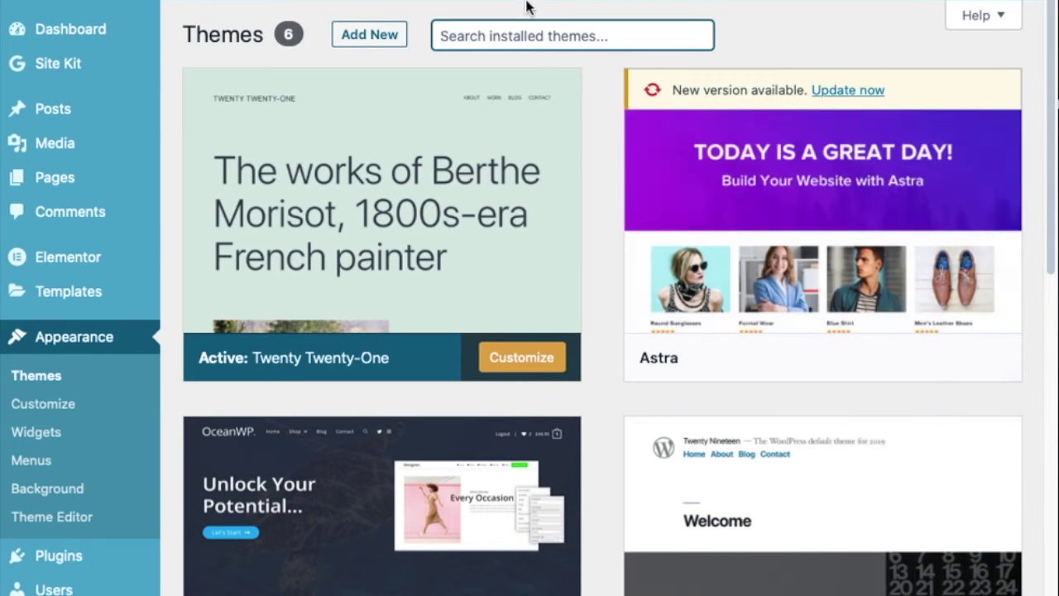
Return to the Home page in Elementor and place a Text Editor widget in its empty drop area
type("ome")
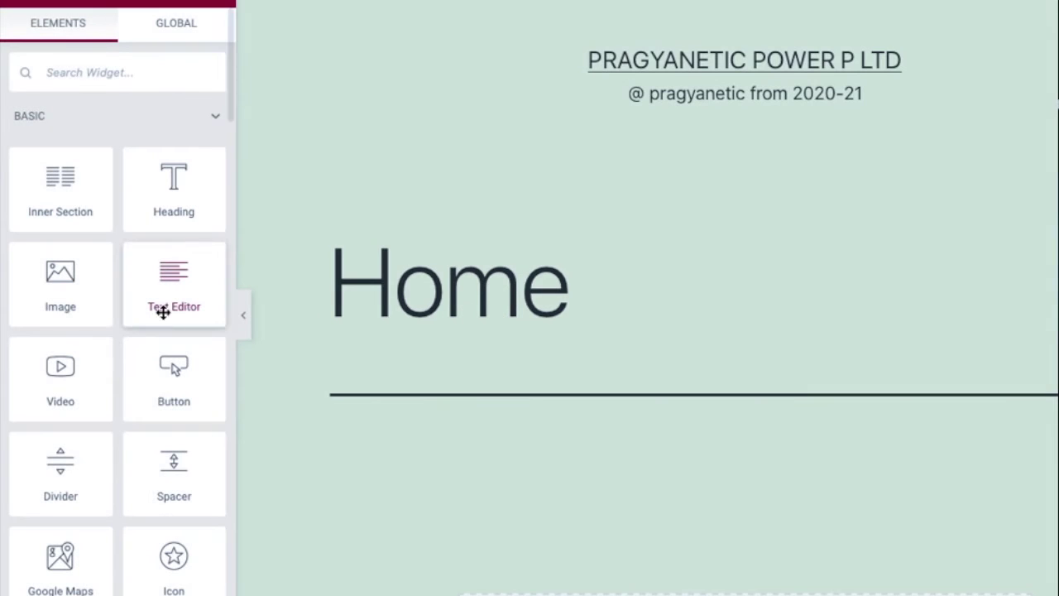
scroll(659, 323, "down", 5)
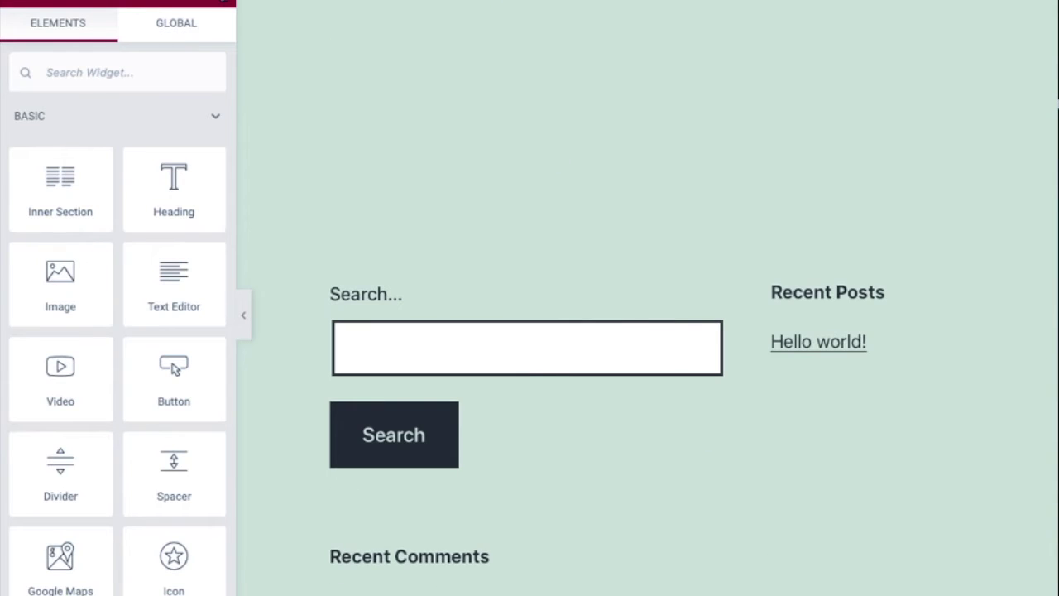
left_click(189, 214)
scroll(504, 147, "up", 5)
scroll(507, 145, "down", 6)
scroll(508, 145, "up", 5)
scroll(403, 262, "down", 4)
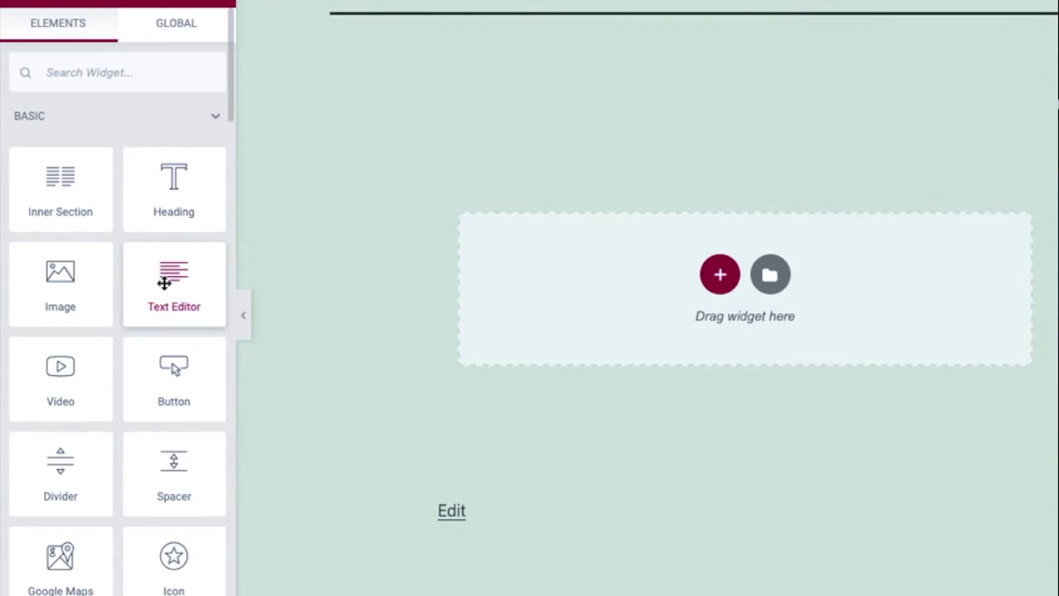
left_click_drag(163, 283, 499, 369)
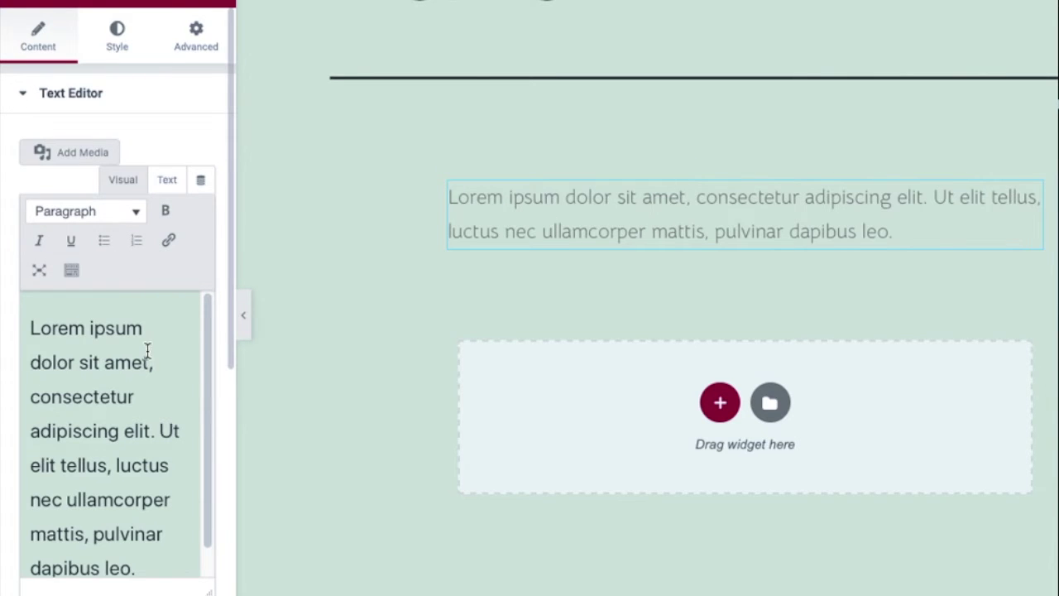
Replace the widget's placeholder text with "Hello and welcome to my website."
scroll(146, 353, "down", 1)
scroll(33, 348, "up", 1)
left_click_drag(38, 328, 136, 551)
key("BackSpace")
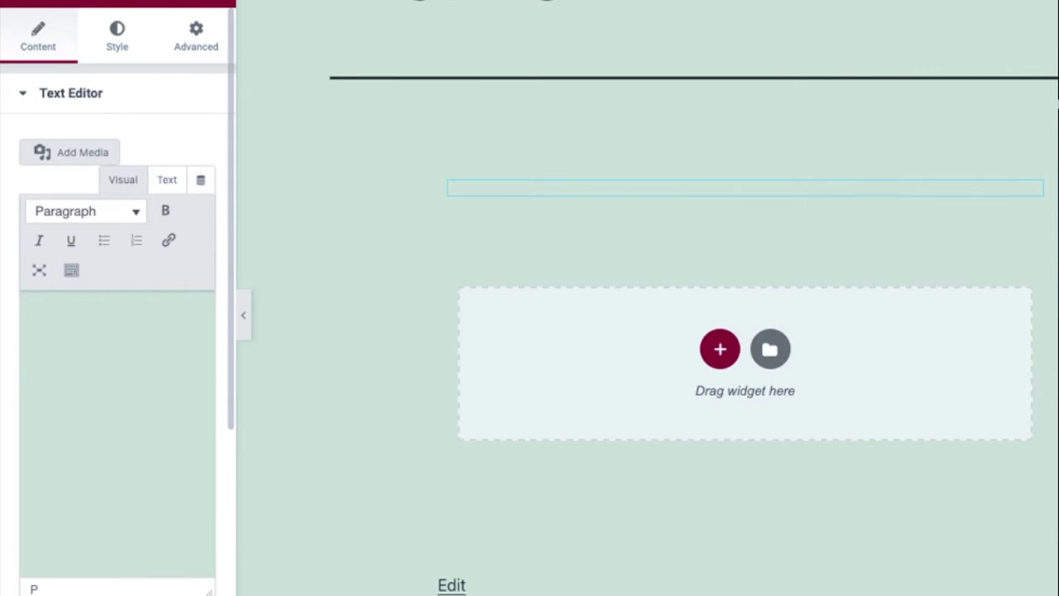
type("Hello and ")
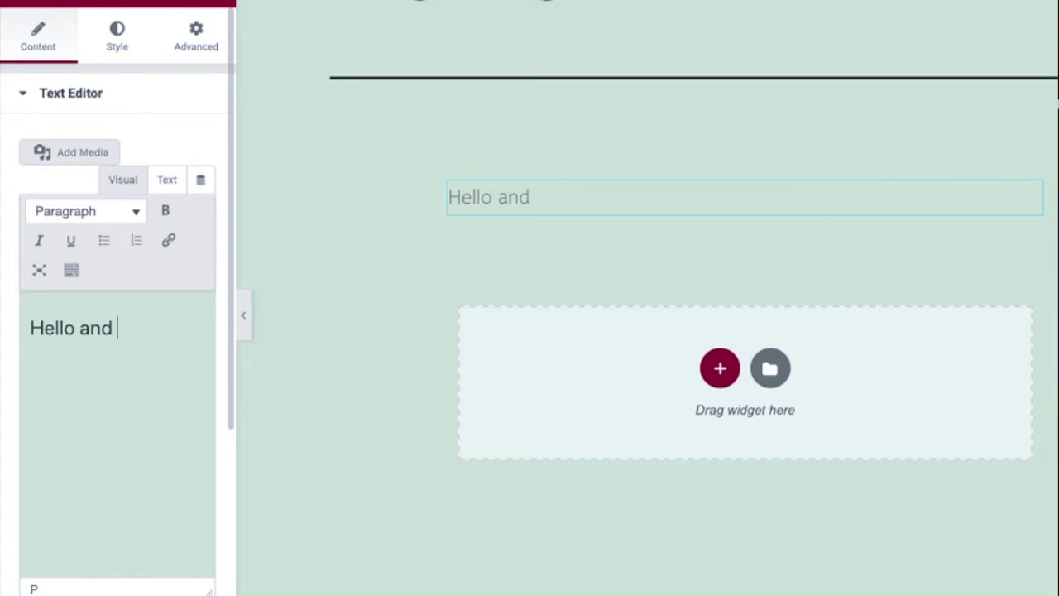
type("welcome to m")
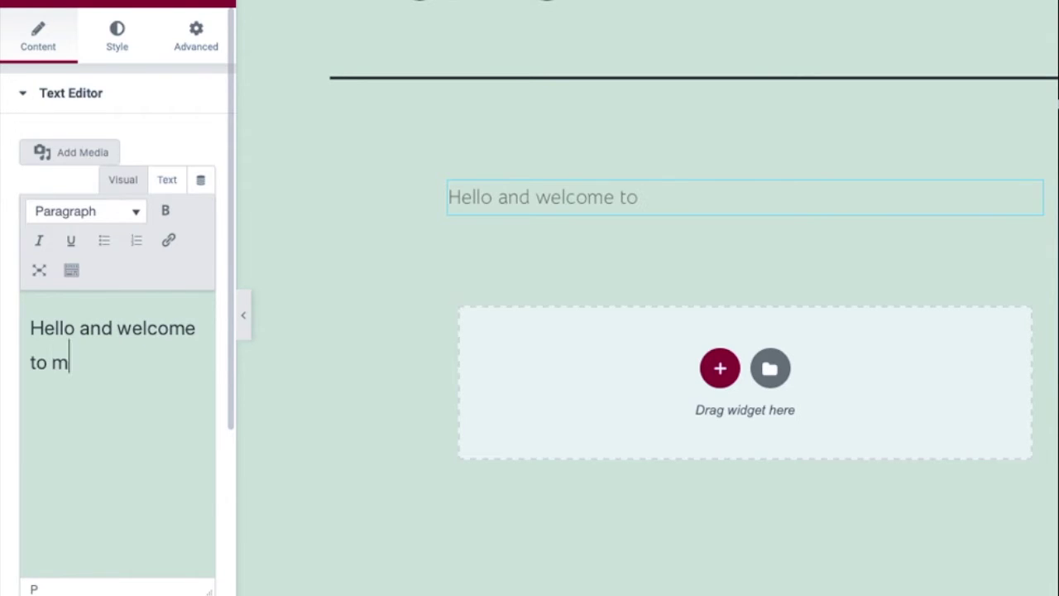
type("y website.")
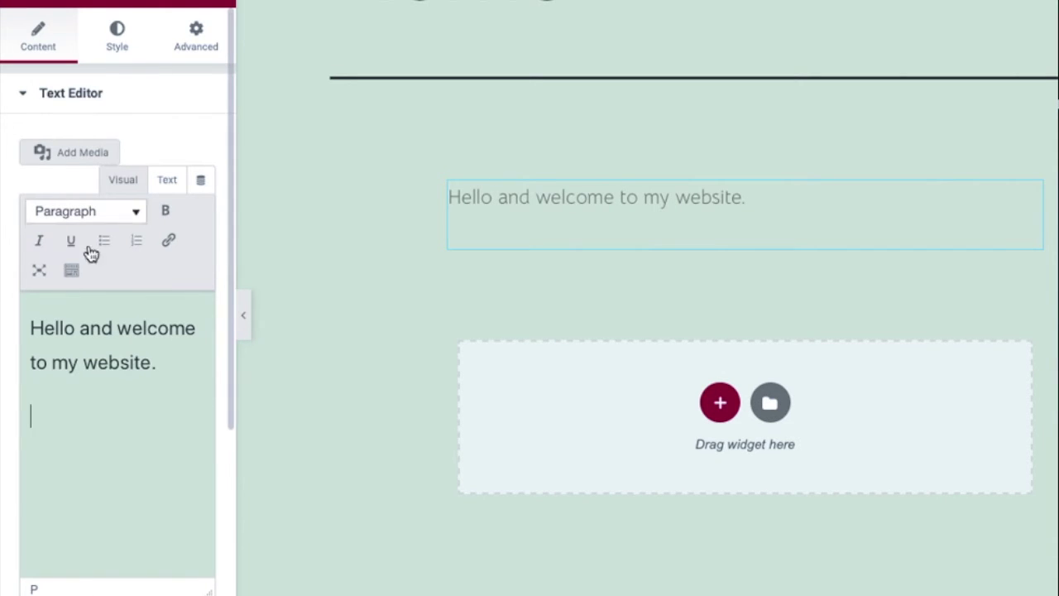
Insert the phone mockup image from the Media Library below the welcome text
left_click(89, 162)
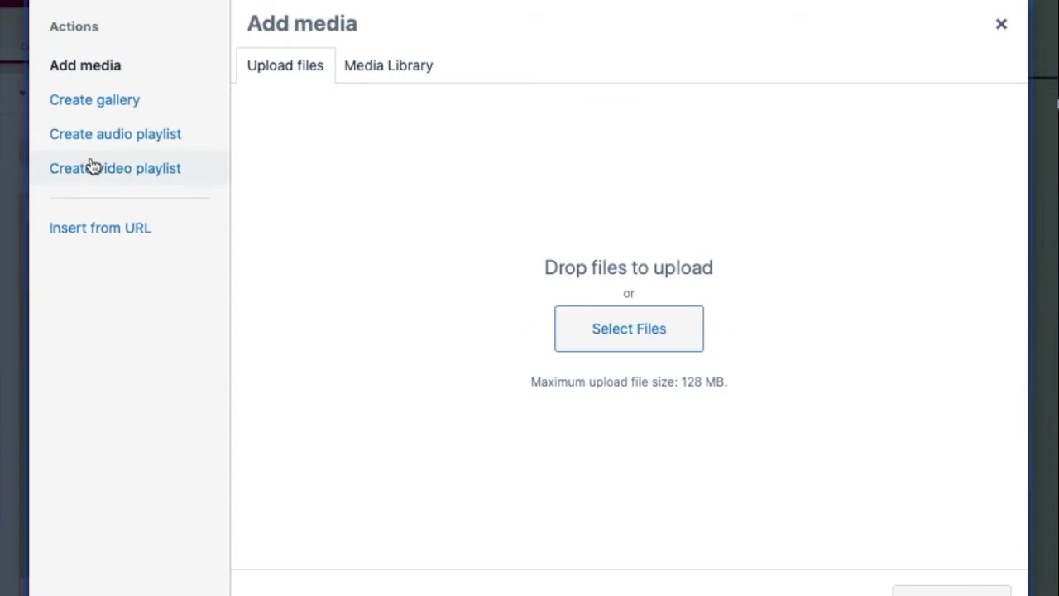
left_click(374, 63)
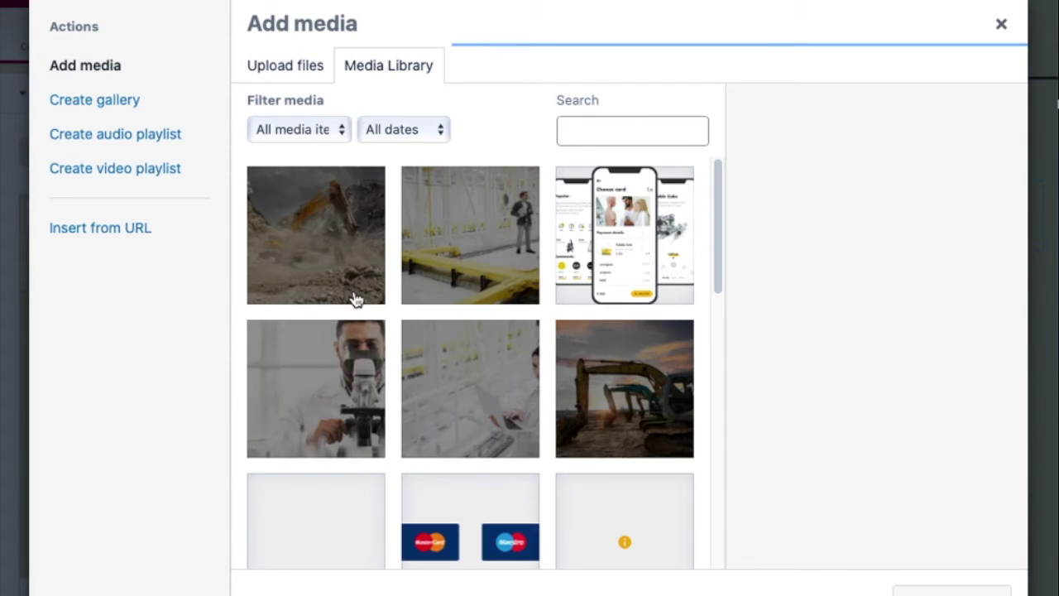
left_click(614, 238)
left_click(933, 583)
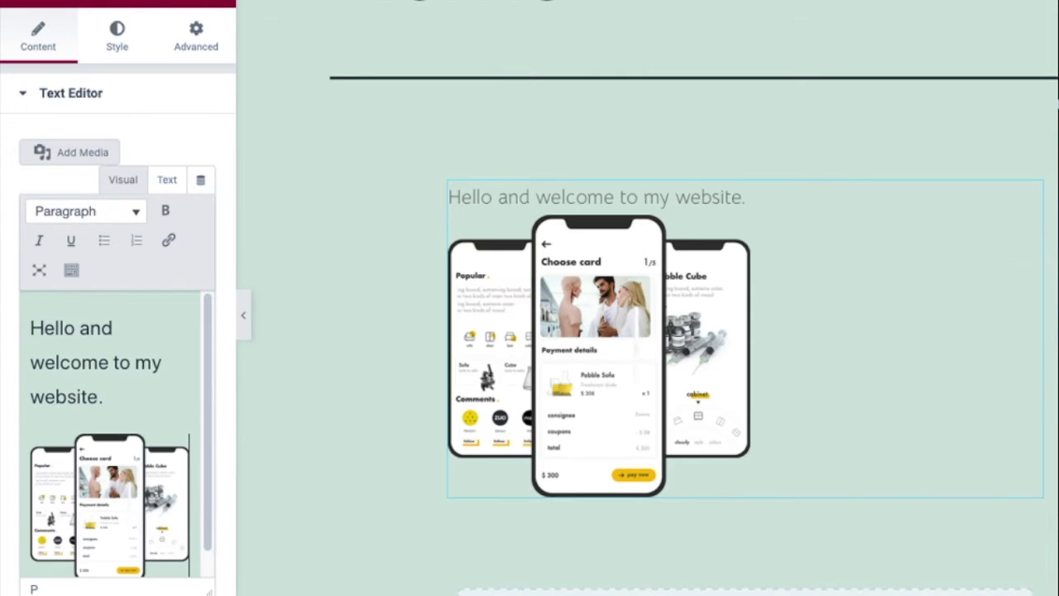
Open the inserted phone mockup's image details and set its alignment to Right
left_click(129, 509)
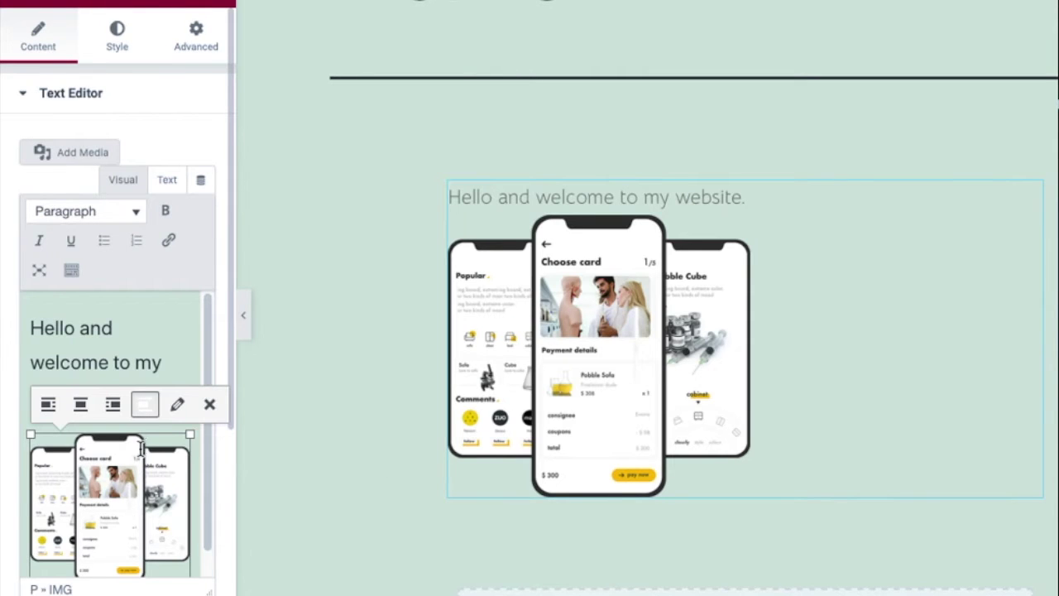
left_click(174, 405)
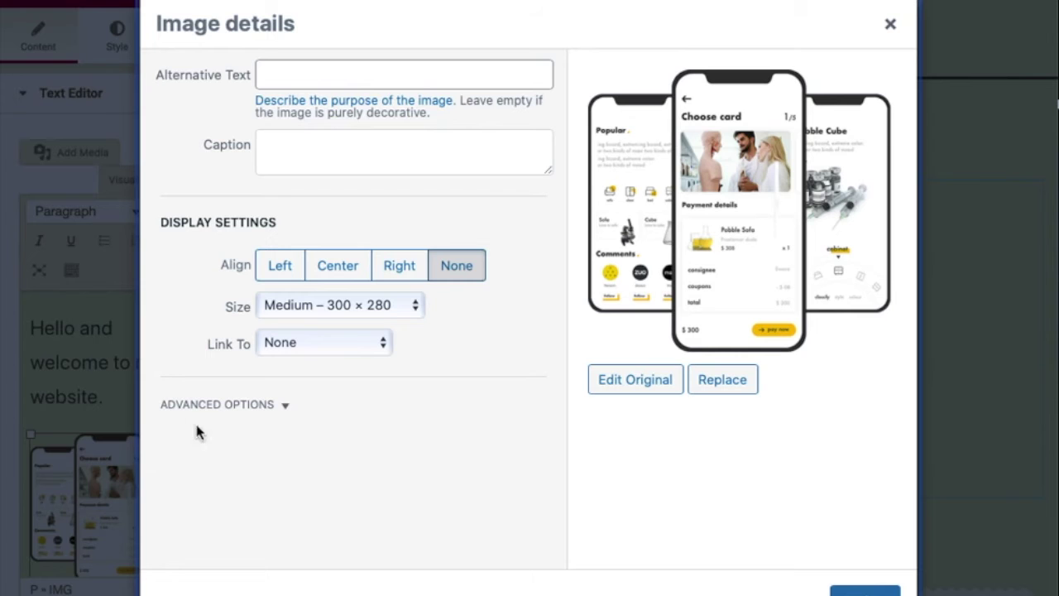
left_click(279, 271)
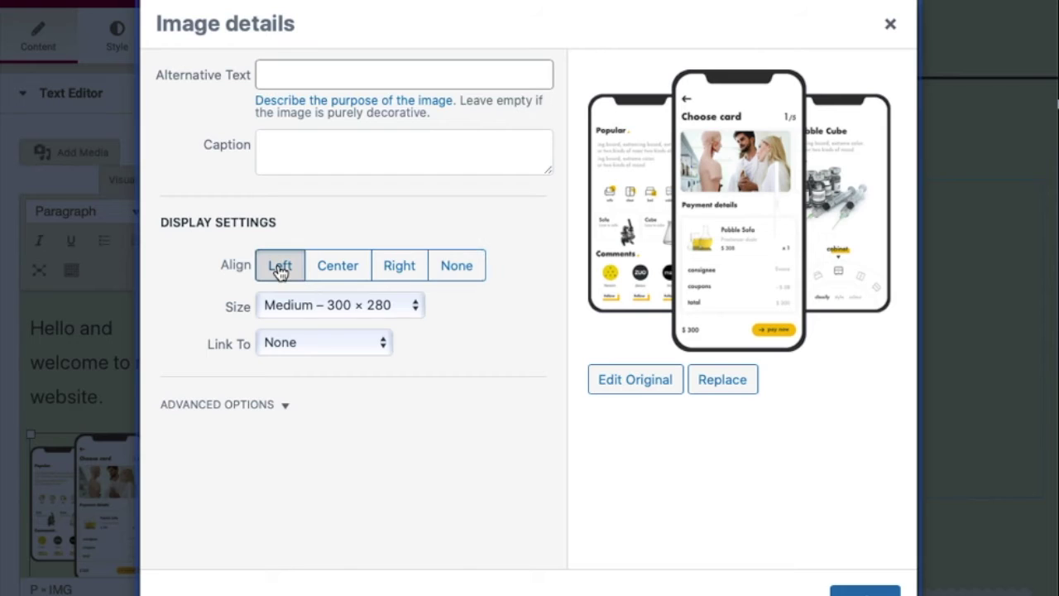
left_click(357, 274)
left_click(402, 272)
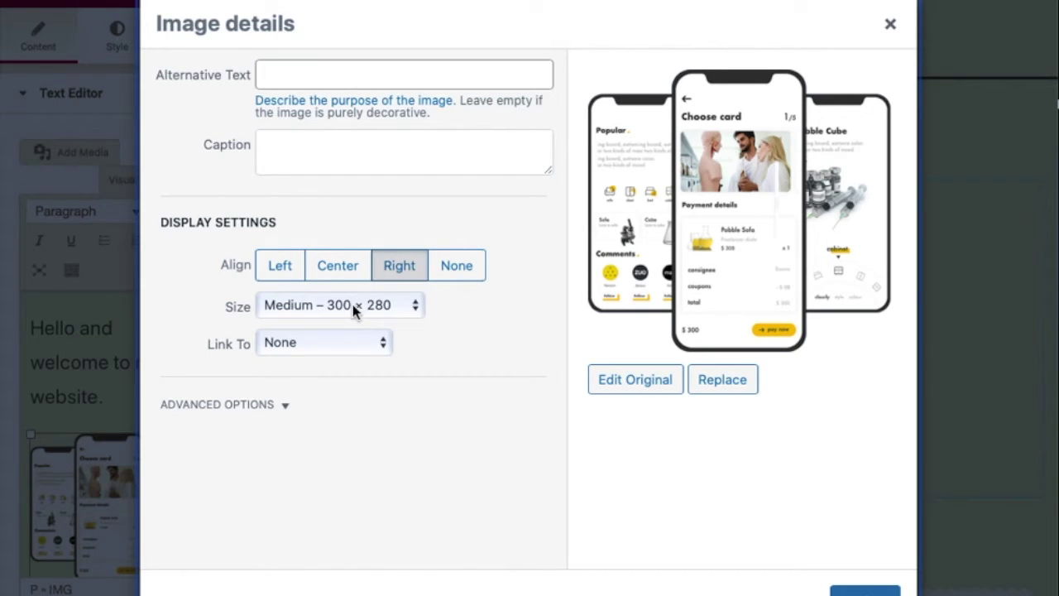
left_click(345, 343)
left_click(485, 438)
left_click(367, 360)
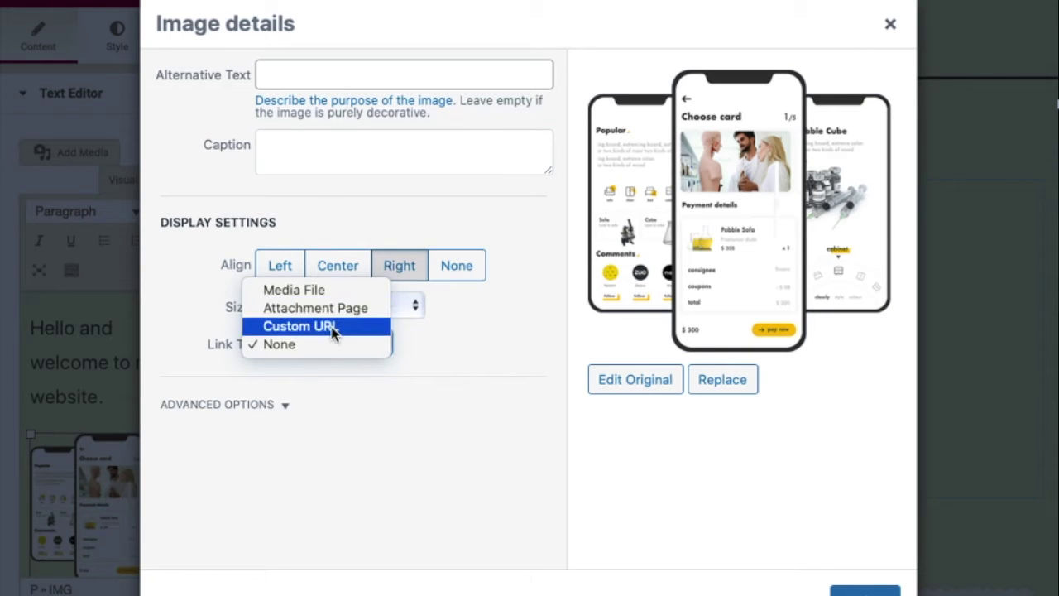
left_click(356, 456)
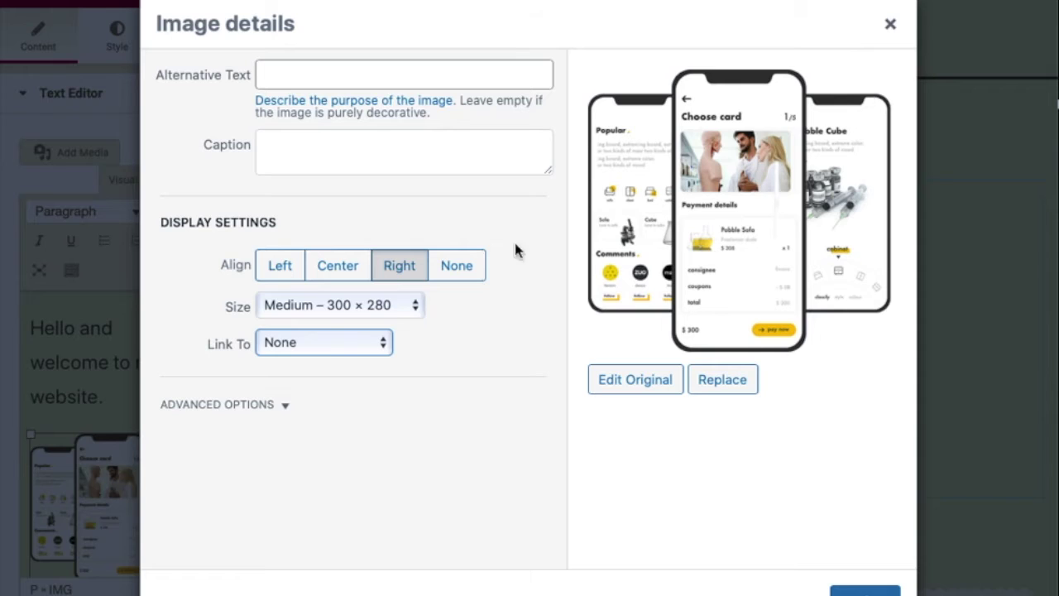
Set the phone mockup's link target to Custom URL and its alignment to Left, and apply the image details
left_click(346, 339)
left_click(349, 328)
left_click(369, 385)
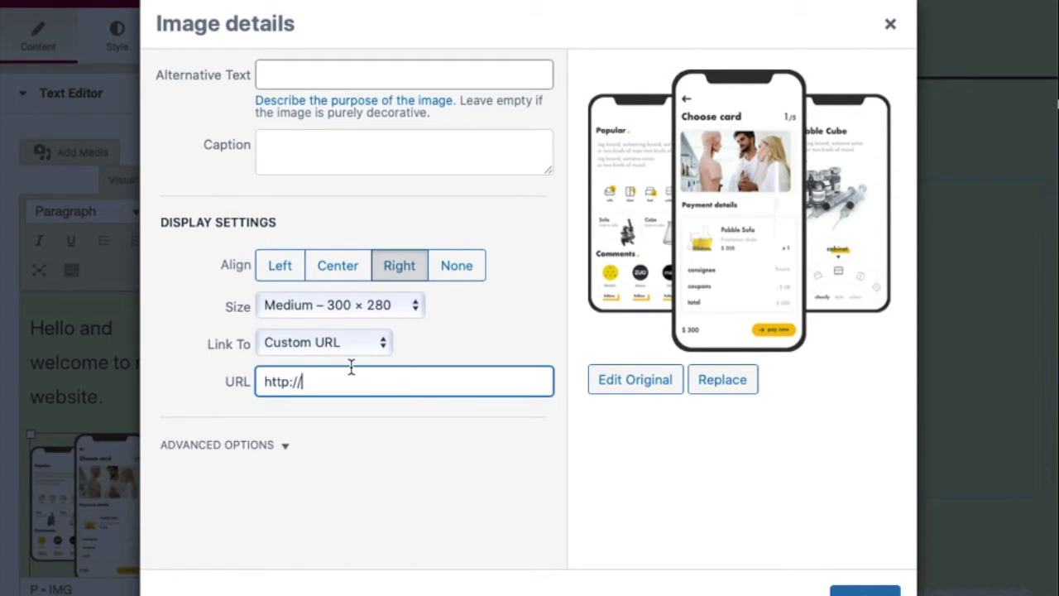
left_click(282, 267)
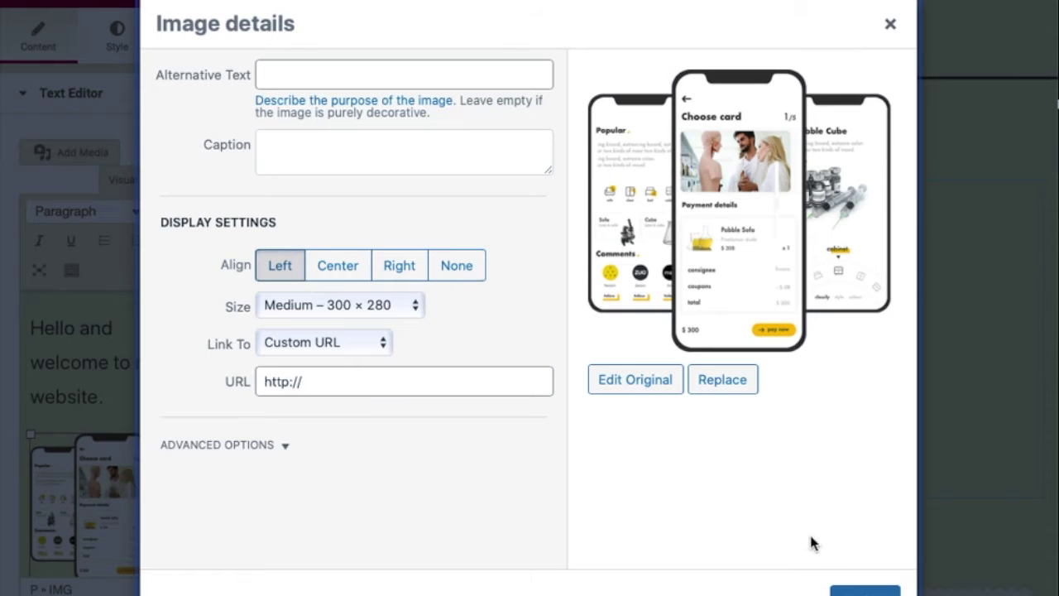
left_click(865, 591)
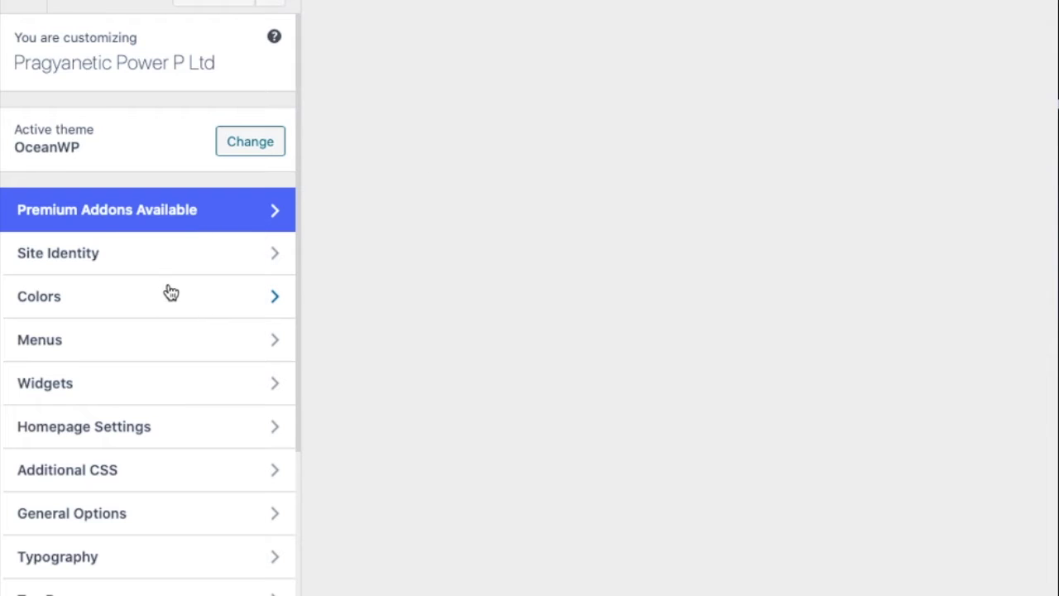
Look through the theme customizer's sections, including the Menus settings, and the site preview
scroll(177, 284, "down", 3)
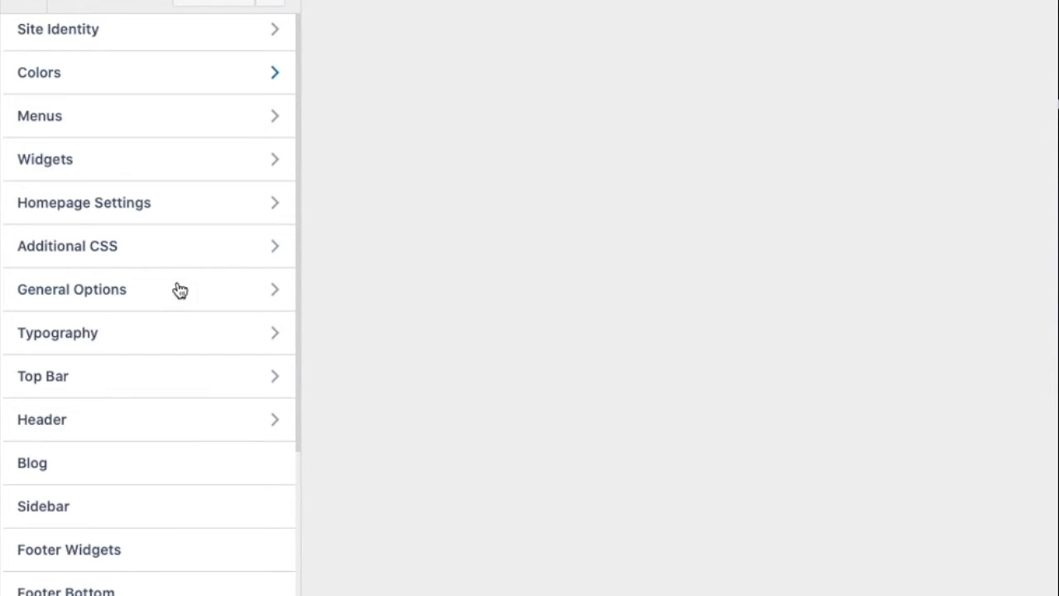
scroll(178, 291, "up", 3)
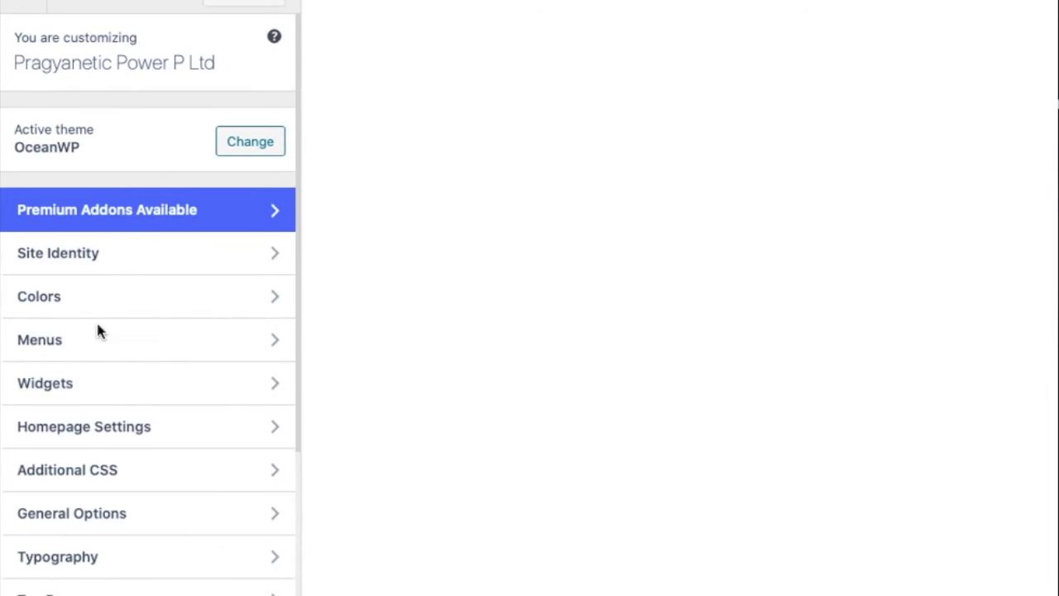
left_click(106, 335)
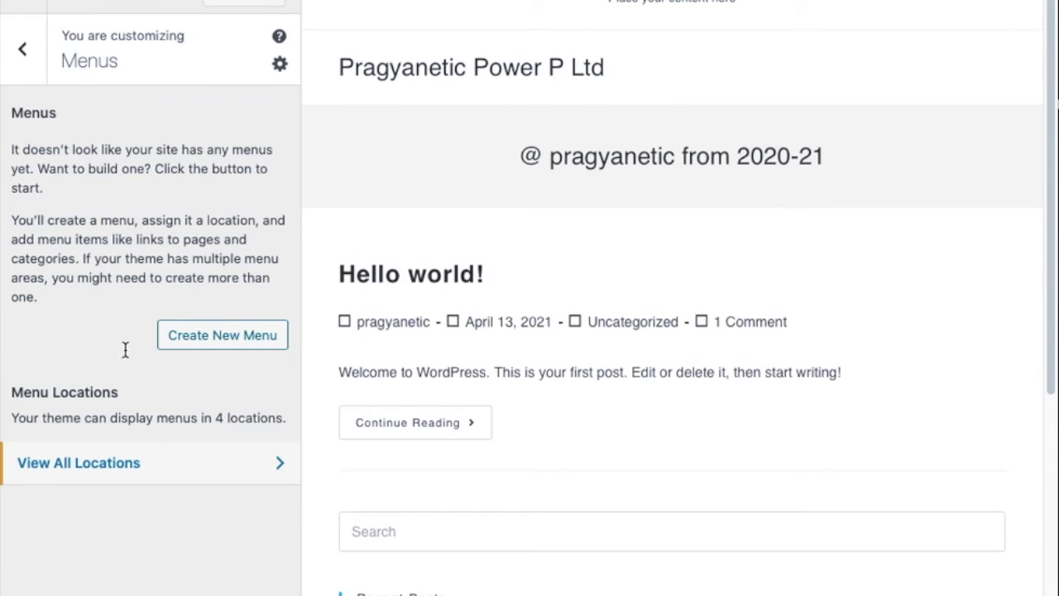
left_click(18, 56)
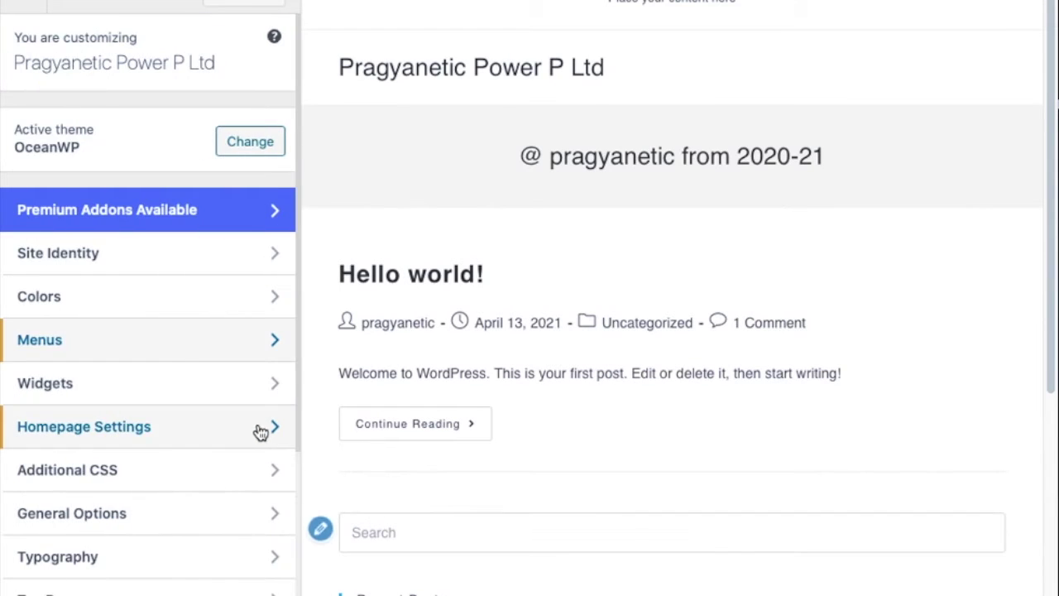
scroll(257, 429, "down", 3)
scroll(539, 411, "down", 3)
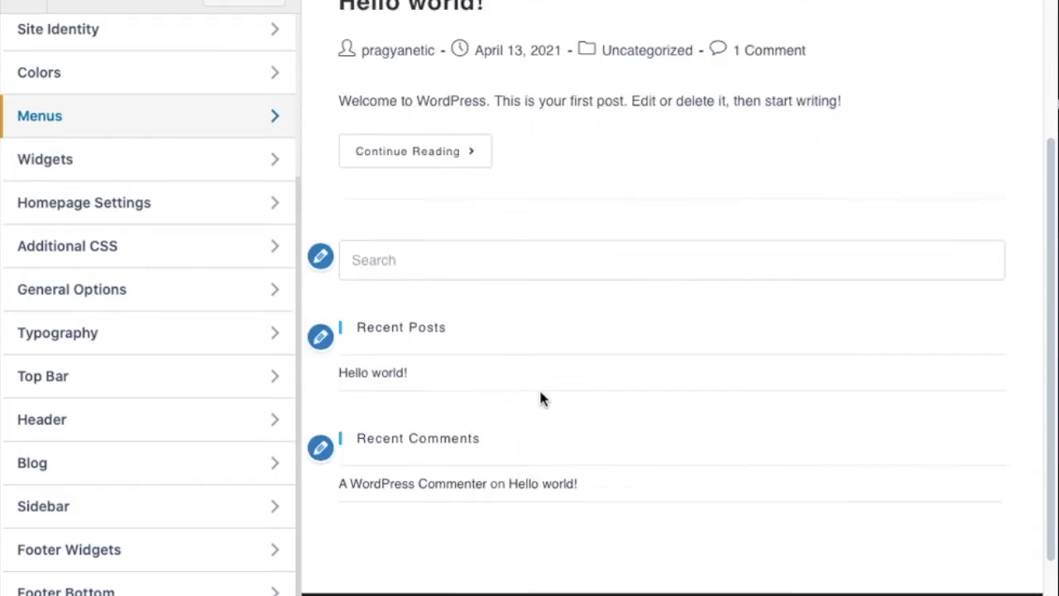
scroll(542, 398, "up", 3)
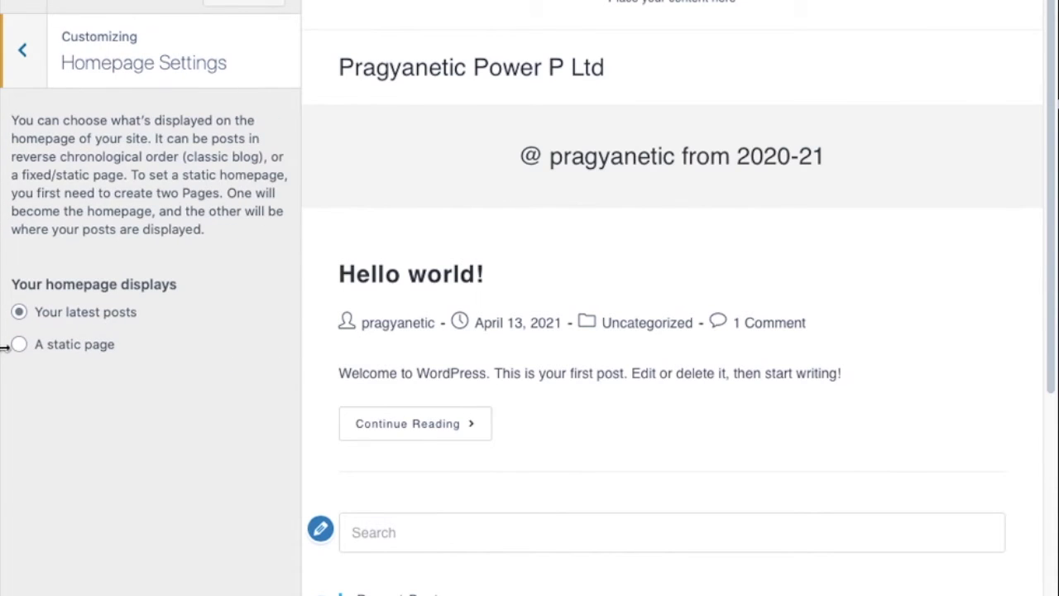
Make the site's homepage display a static page, choose Home as the homepage, and publish the change
left_click(19, 345)
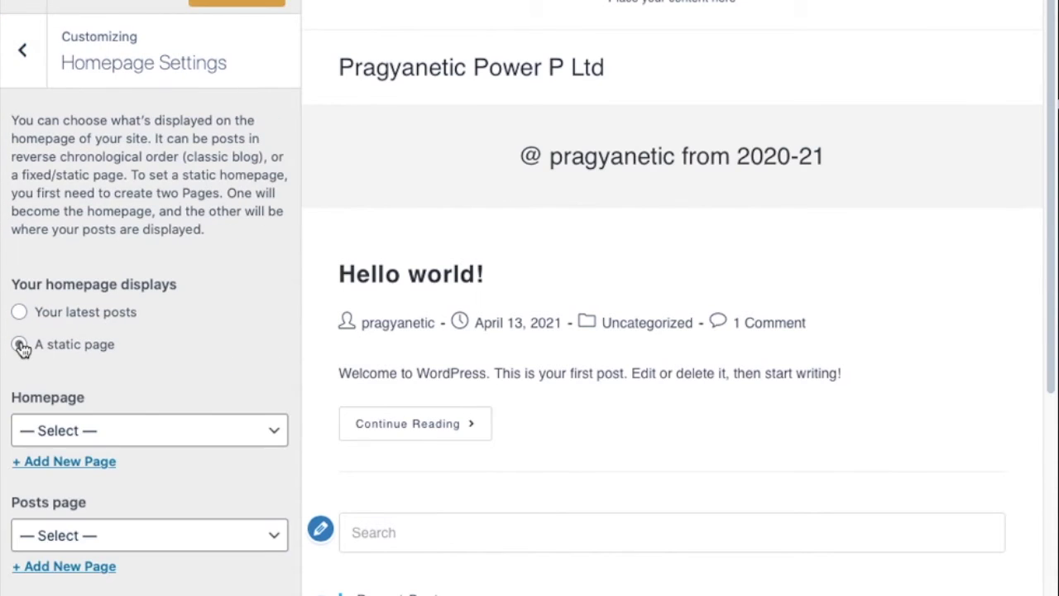
left_click(163, 427)
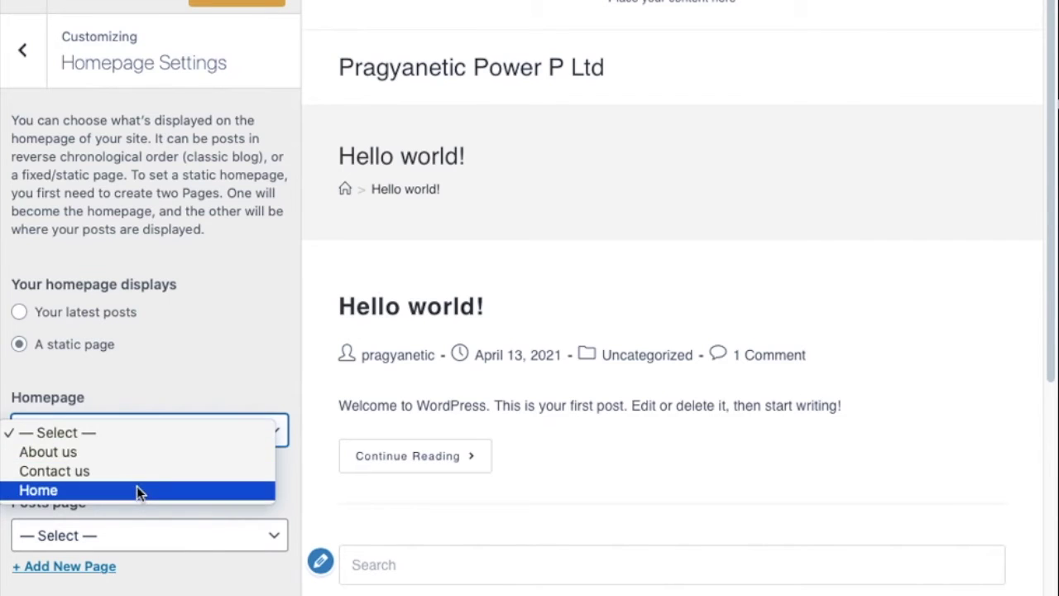
left_click(137, 490)
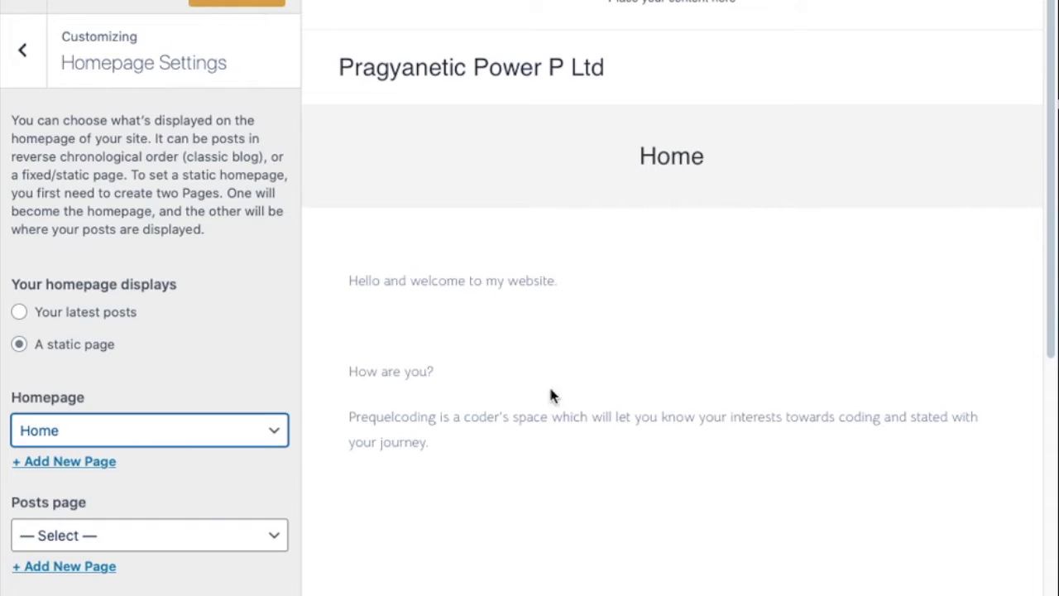
left_click(223, 4)
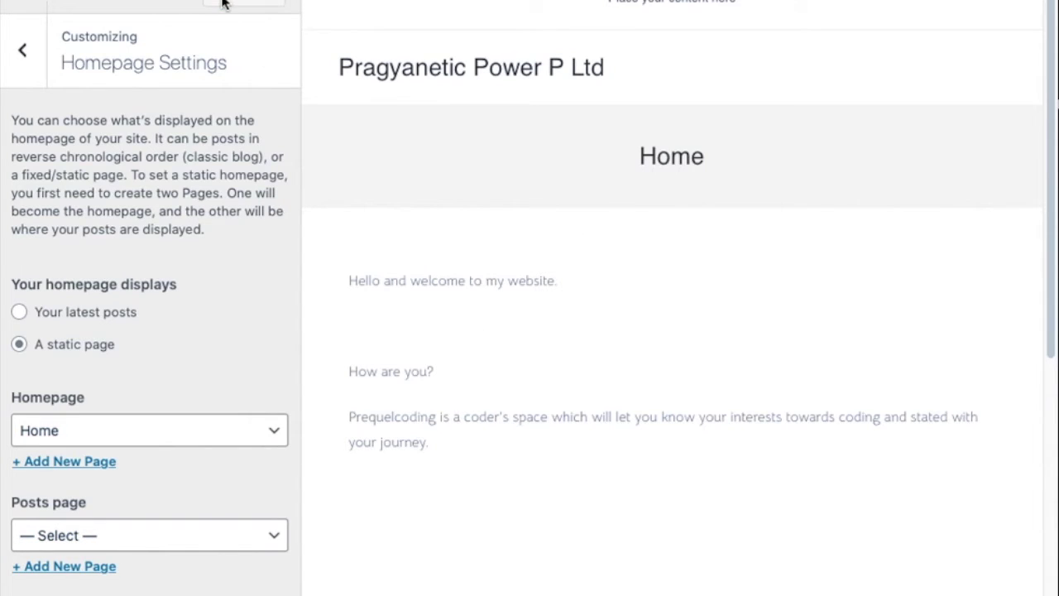
Examine the Top Bar's Social settings, checking which social network link fields can be filled in
left_click(22, 49)
left_click(162, 386)
left_click(163, 388)
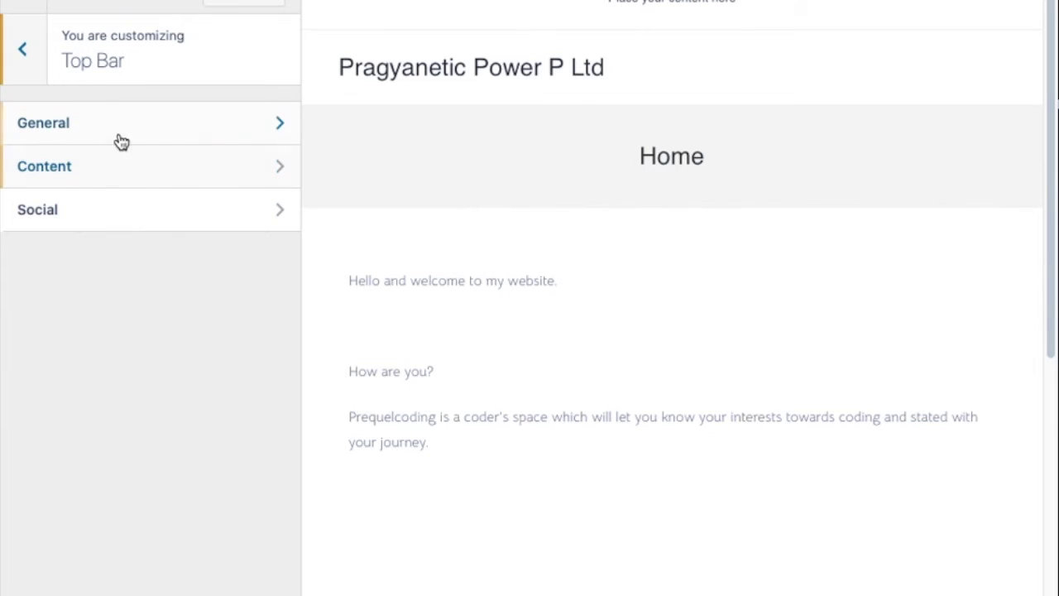
left_click(119, 205)
left_click(142, 250)
left_click(140, 245)
scroll(177, 311, "down", 15)
scroll(177, 298, "down", 4)
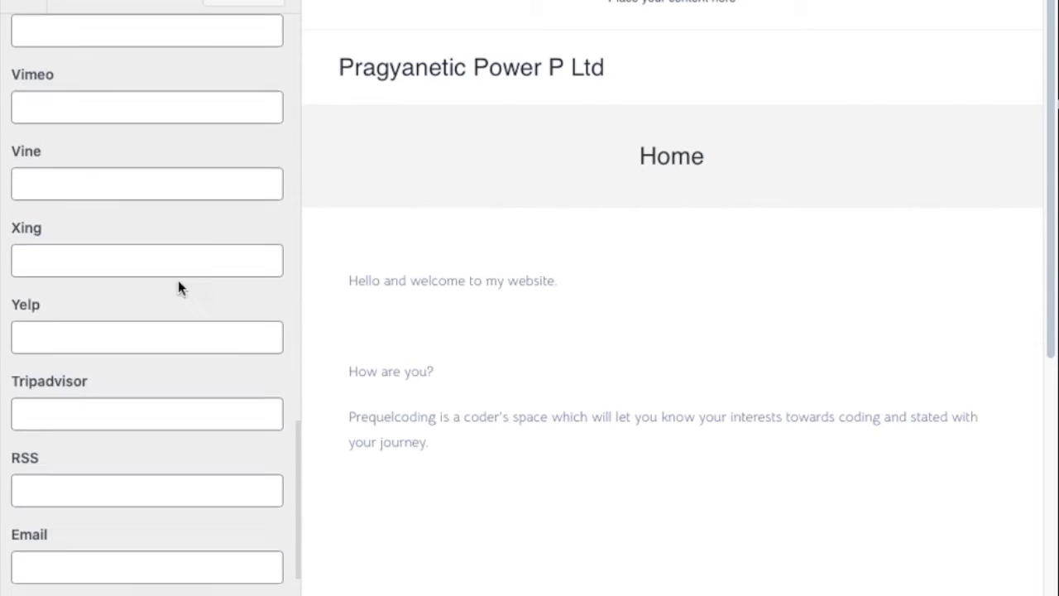
scroll(181, 283, "up", 15)
left_click(179, 308)
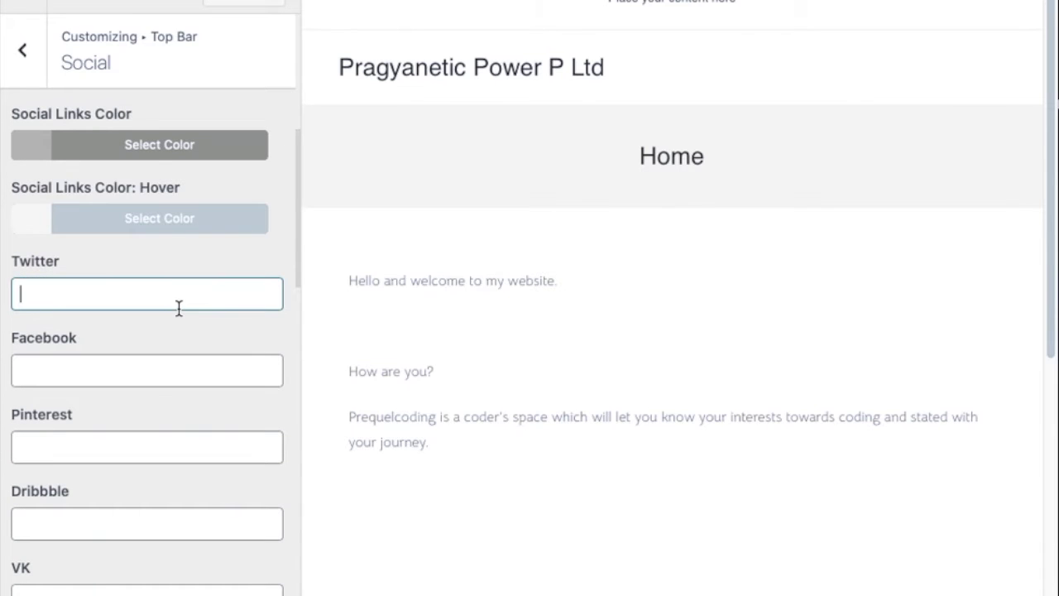
left_click(152, 380)
scroll(177, 446, "down", 5)
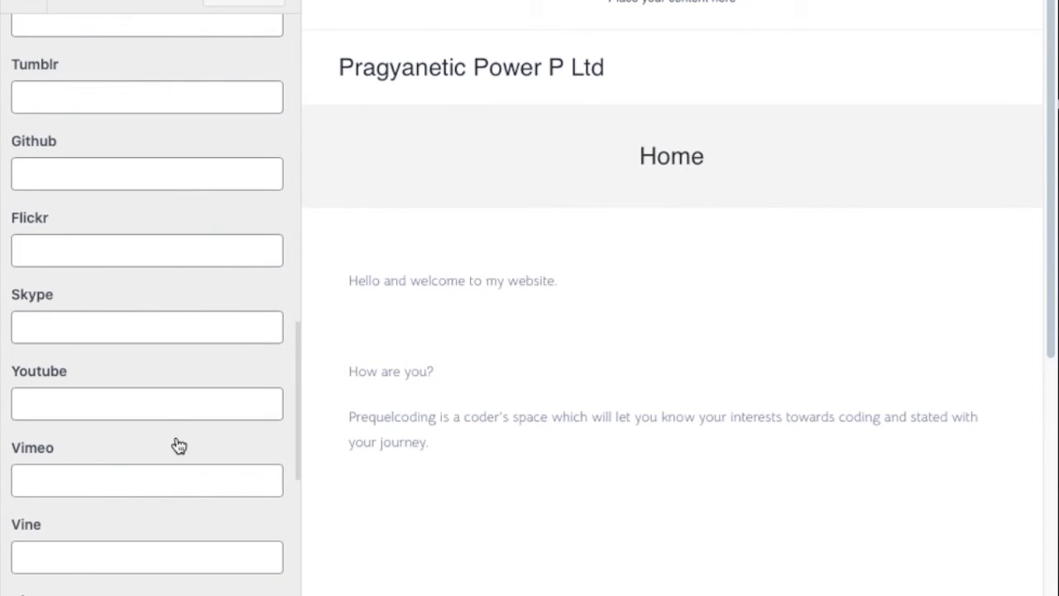
scroll(231, 258, "up", 10)
left_click(30, 66)
left_click(26, 57)
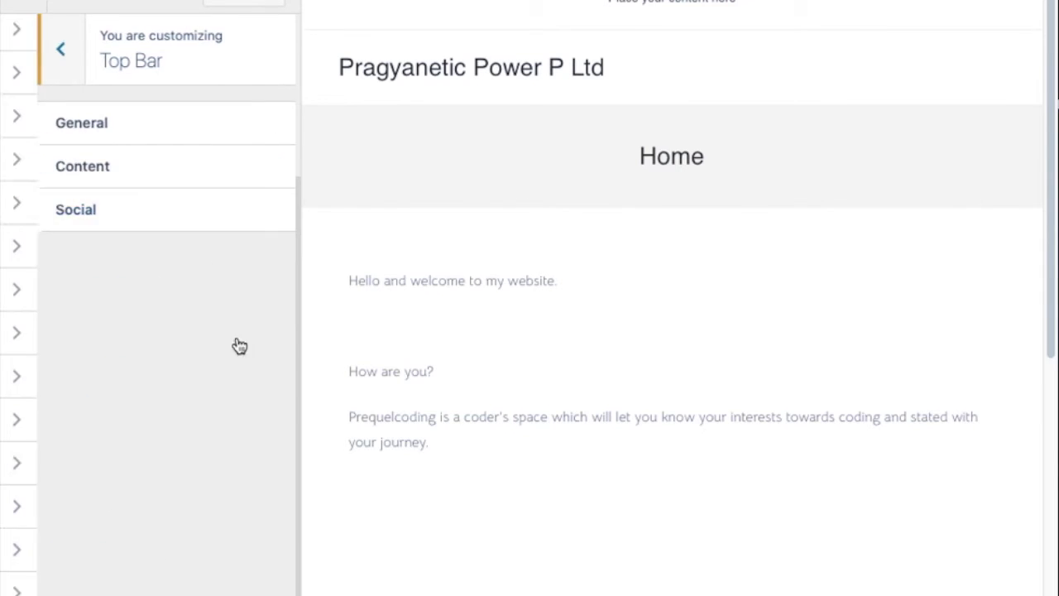
left_click(192, 397)
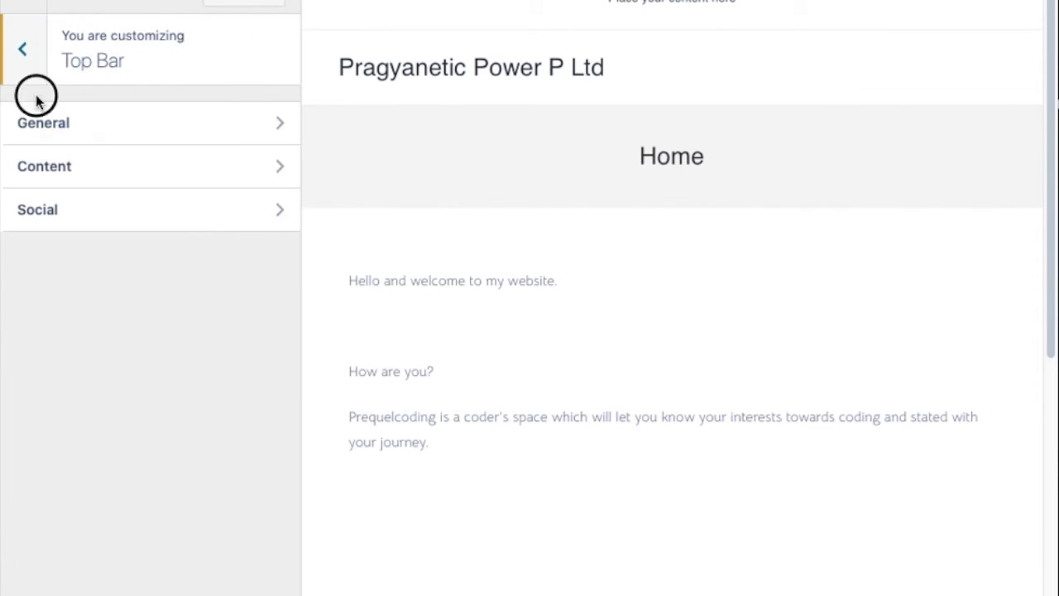
left_click(21, 53)
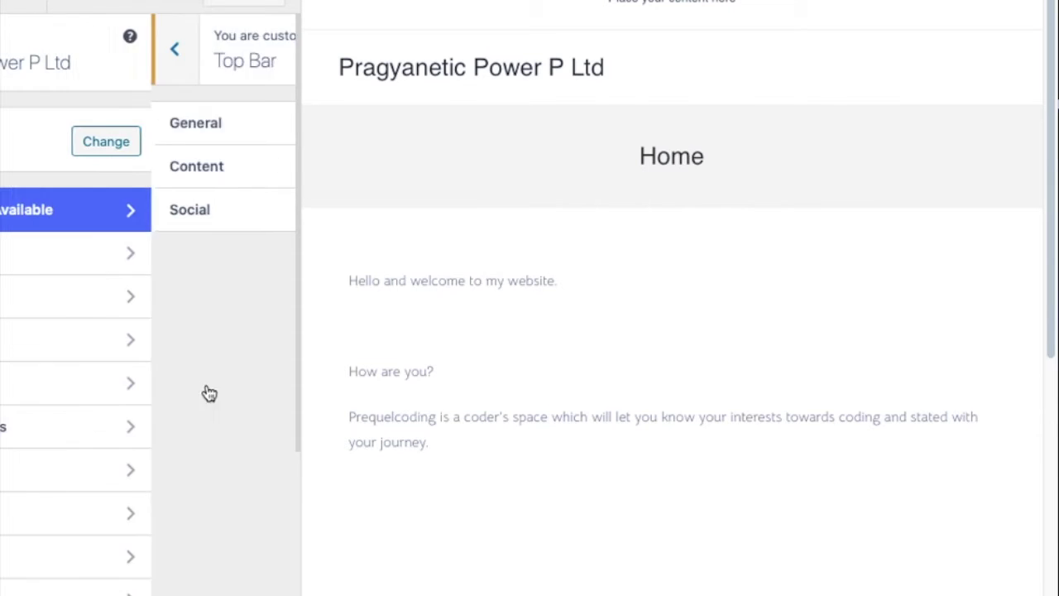
Examine the Footer Widgets settings, including layout and color options, alongside the footer area of the page preview
scroll(228, 383, "down", 3)
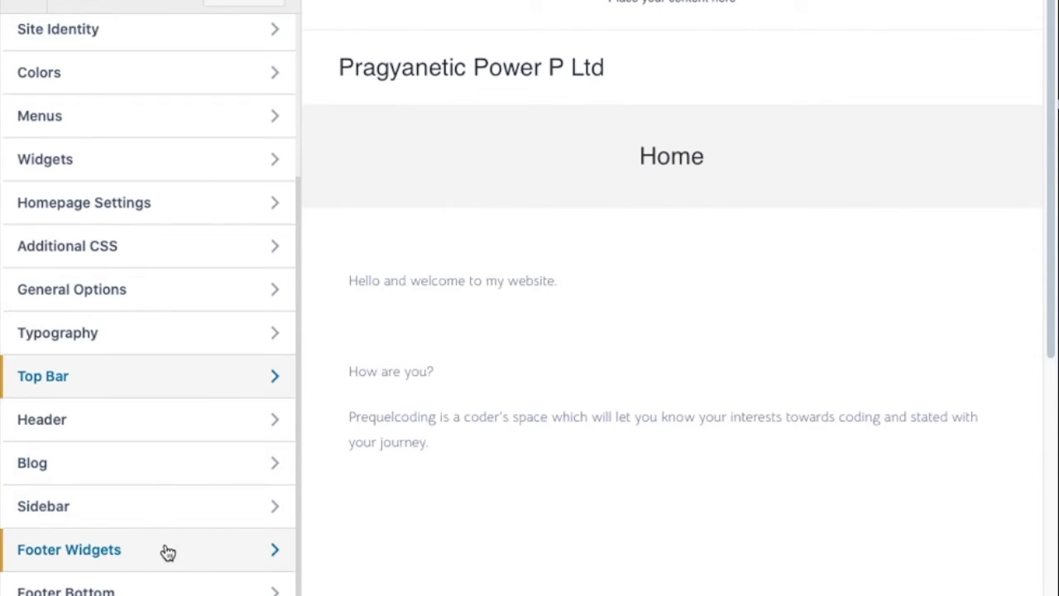
left_click(203, 523)
scroll(206, 229, "down", 5)
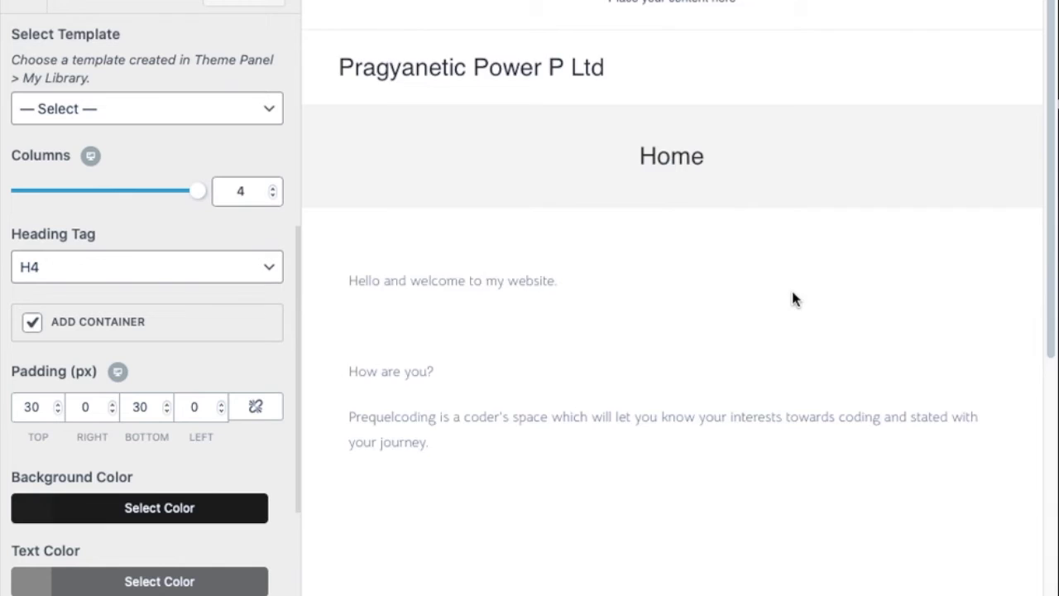
scroll(778, 397, "down", 5)
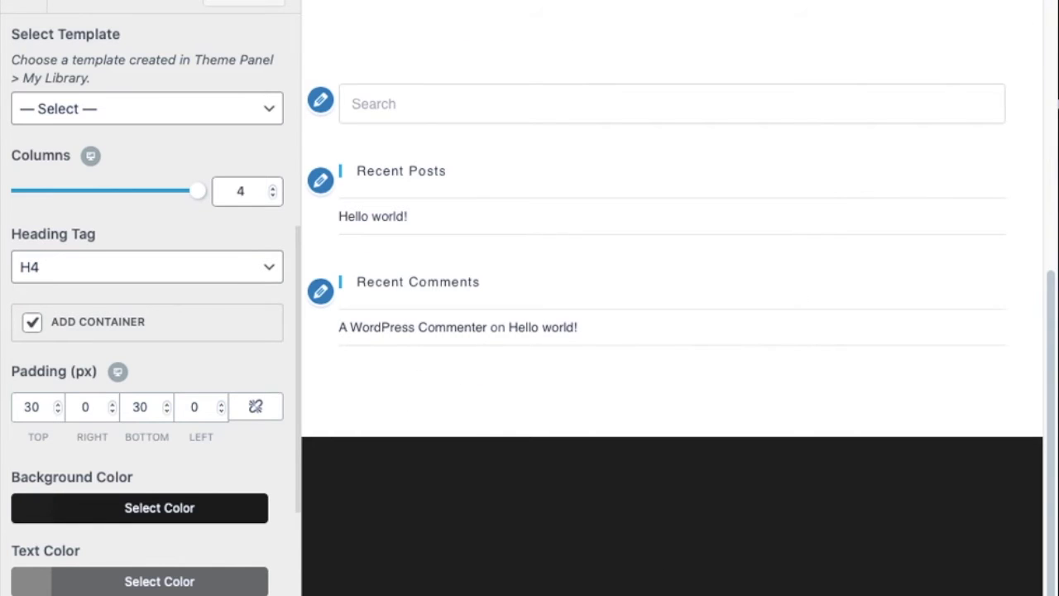
scroll(220, 357, "down", 3)
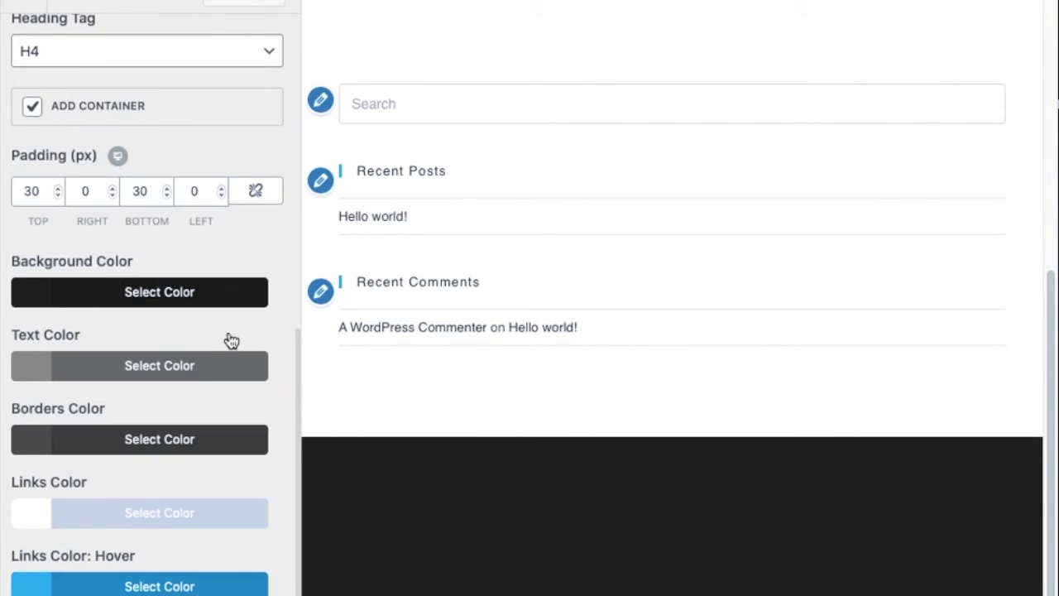
scroll(230, 336, "up", 10)
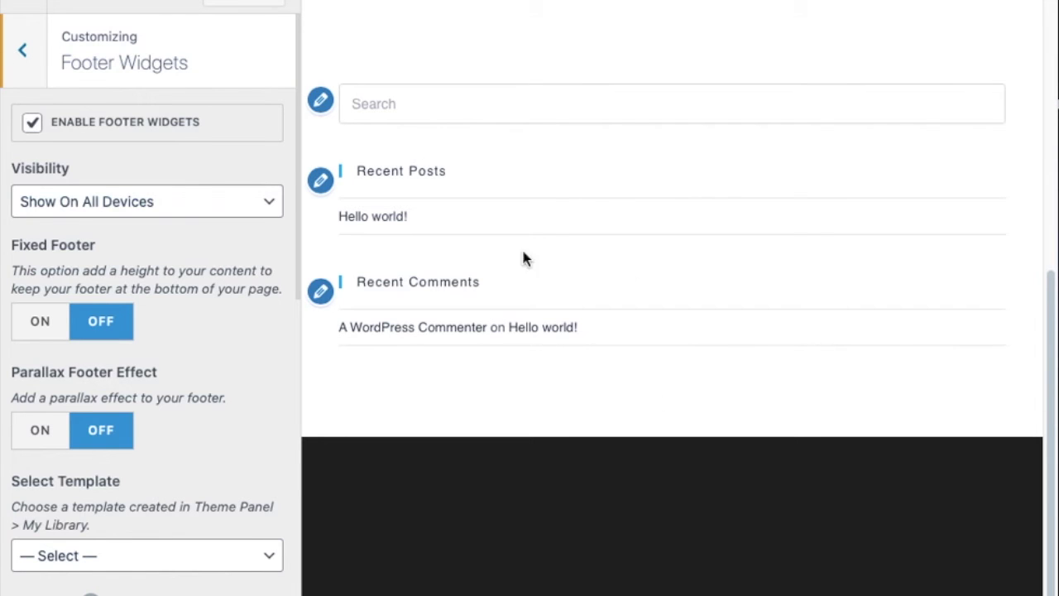
scroll(735, 123, "up", 7)
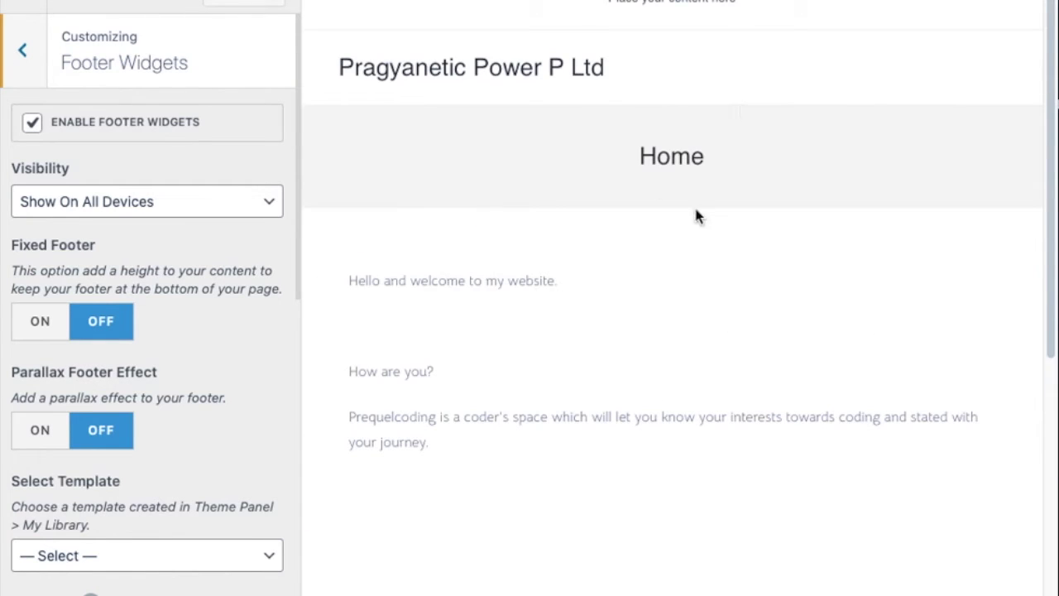
left_click(18, 53)
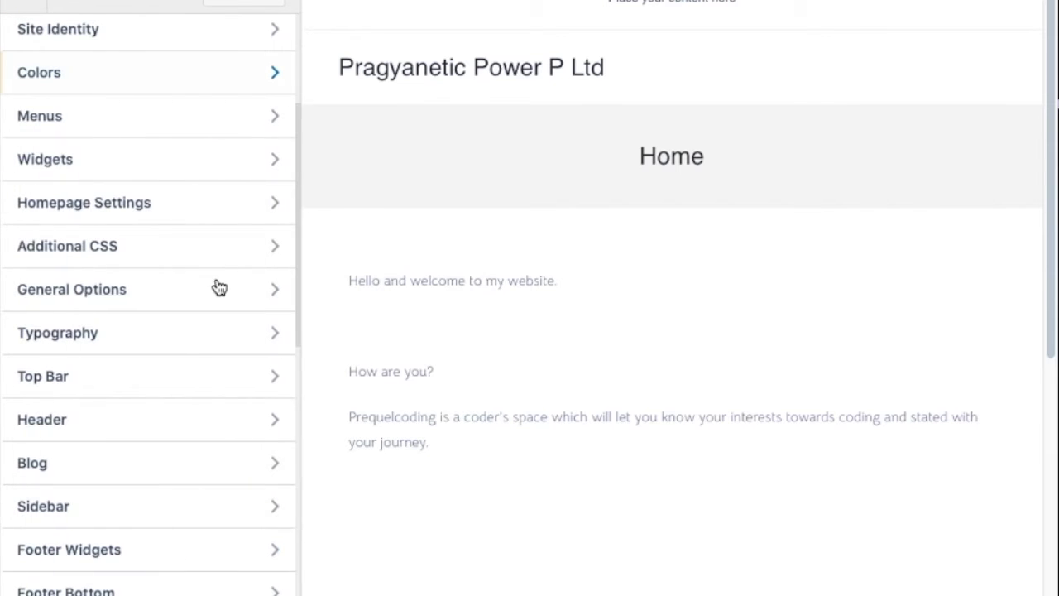
Set the Page Title typography to the Arial, Helvetica, sans-serif font family with font weight Book: 300
left_click(166, 341)
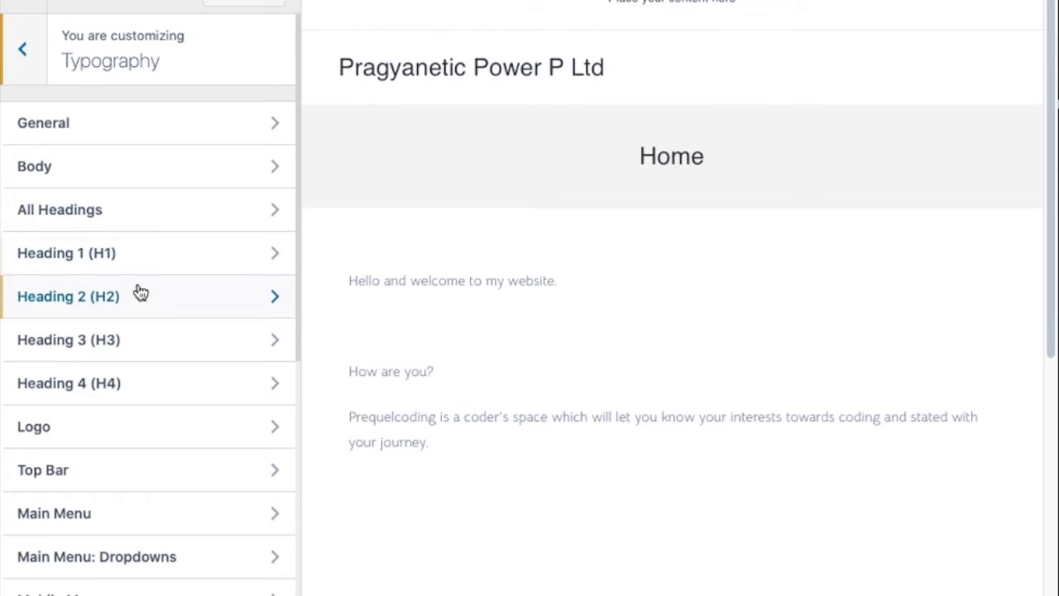
scroll(137, 291, "down", 5)
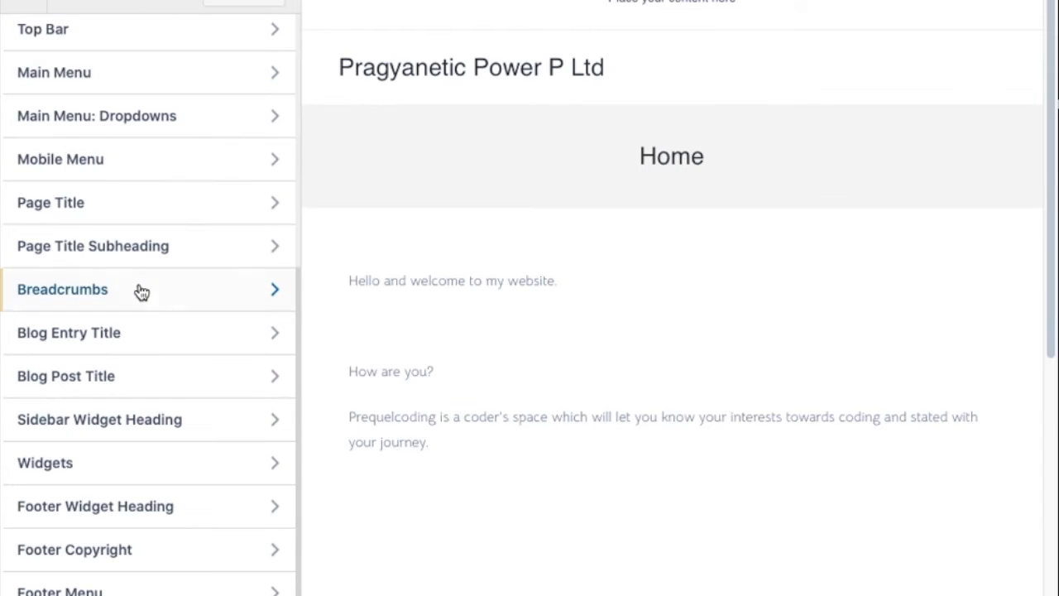
left_click(149, 209)
left_click(165, 162)
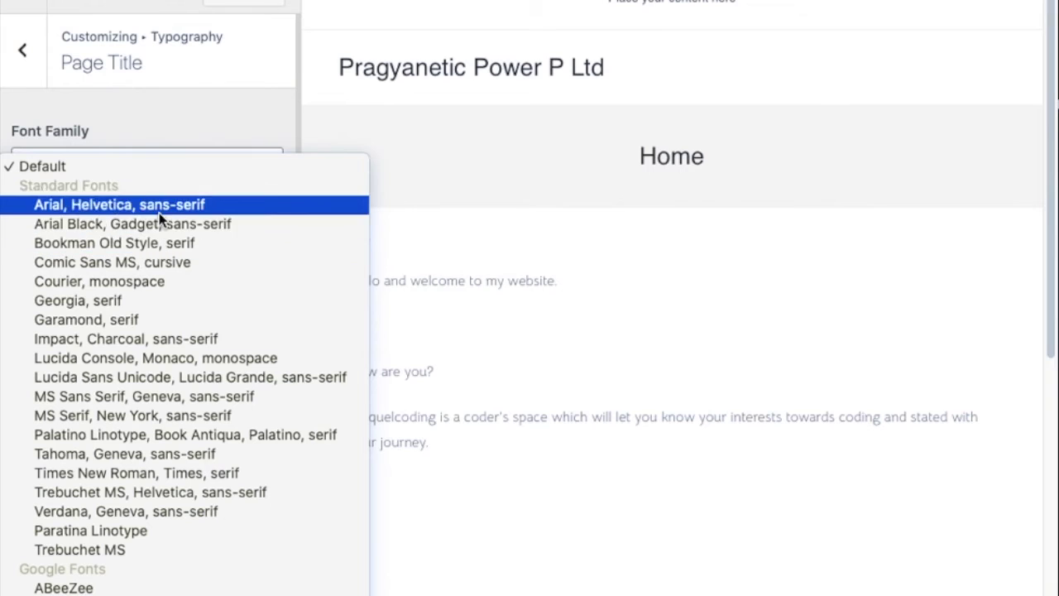
left_click(155, 205)
left_click(113, 291)
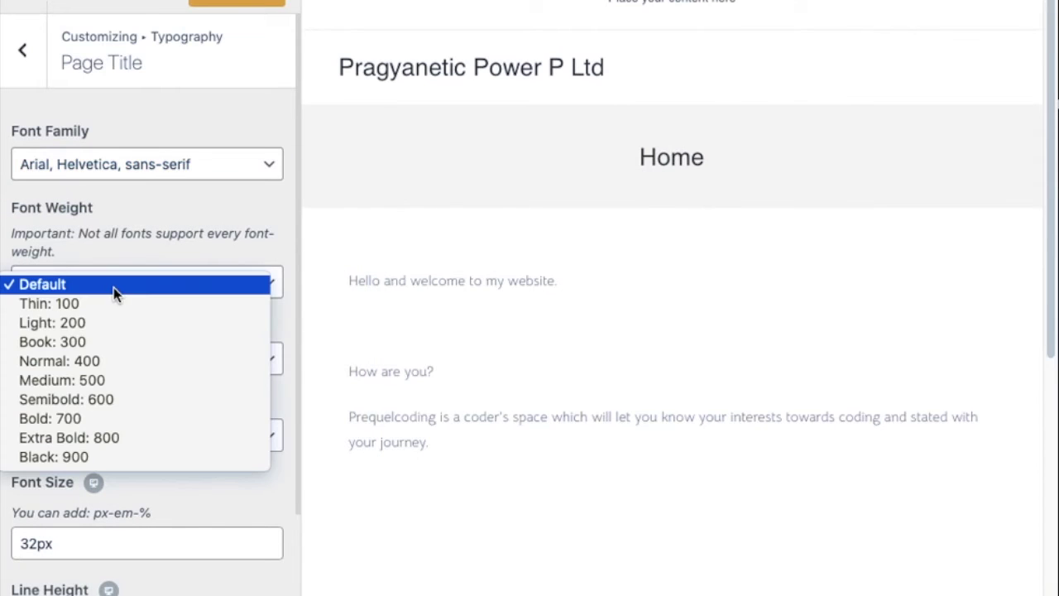
left_click(123, 342)
scroll(123, 342, "down", 2)
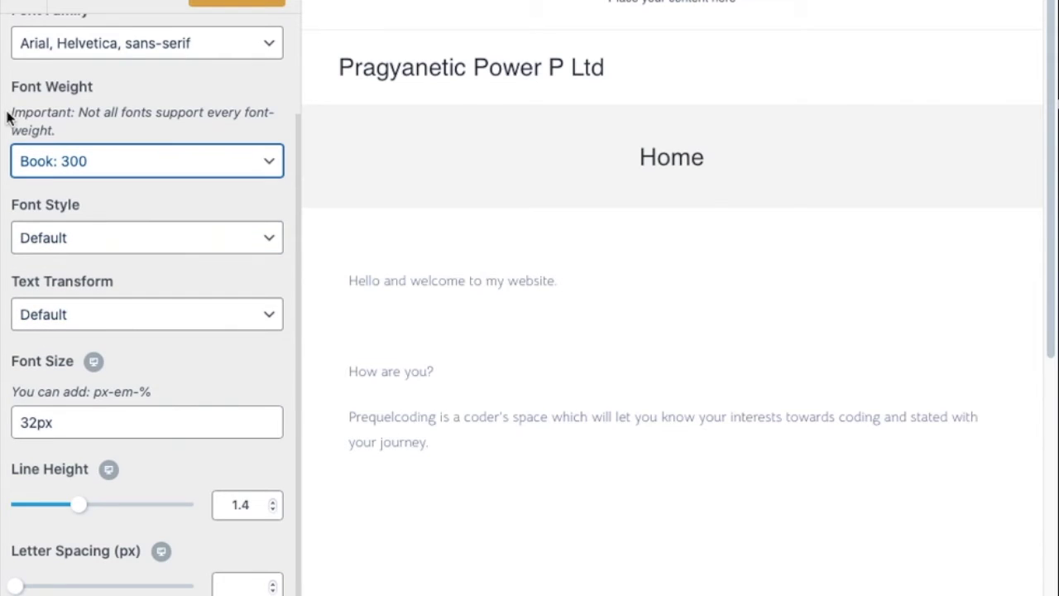
scroll(36, 116, "up", 2)
left_click(23, 51)
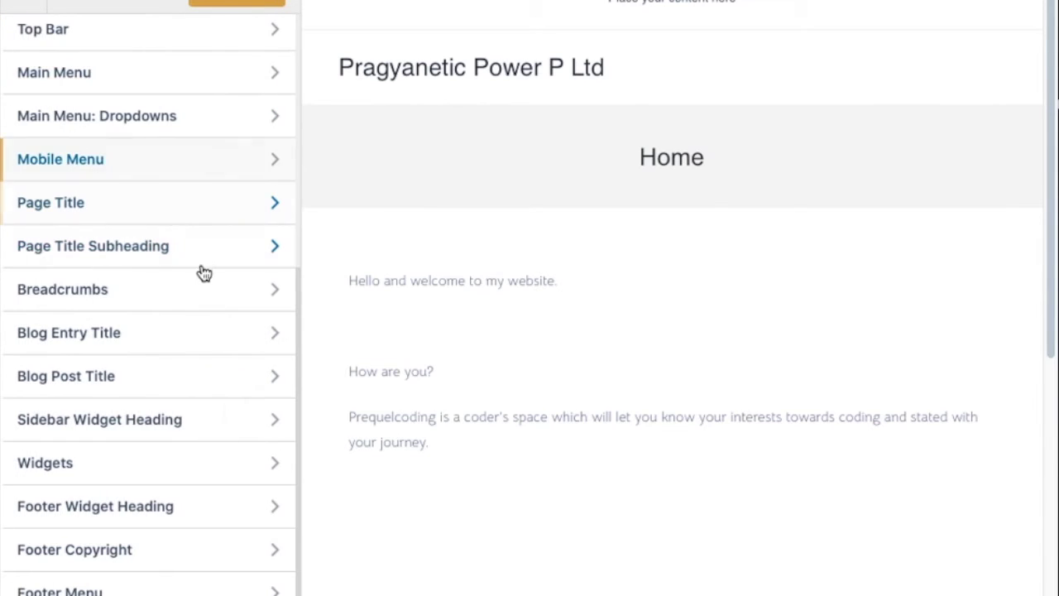
Leave the theme customizer, discarding the unpublished changes, and open the list of all pages
scroll(200, 242, "up", 5)
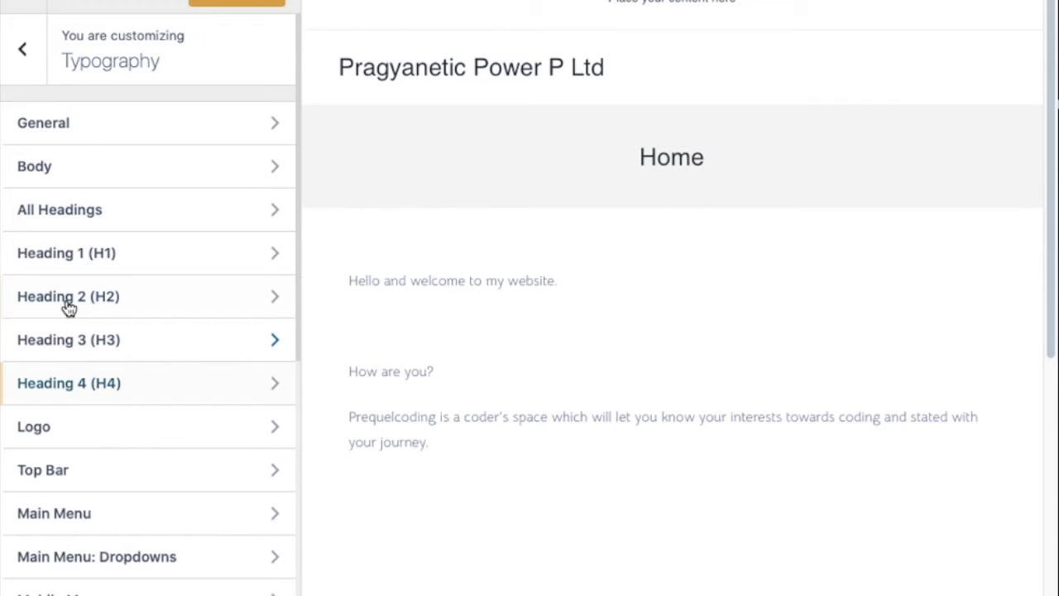
key("Escape")
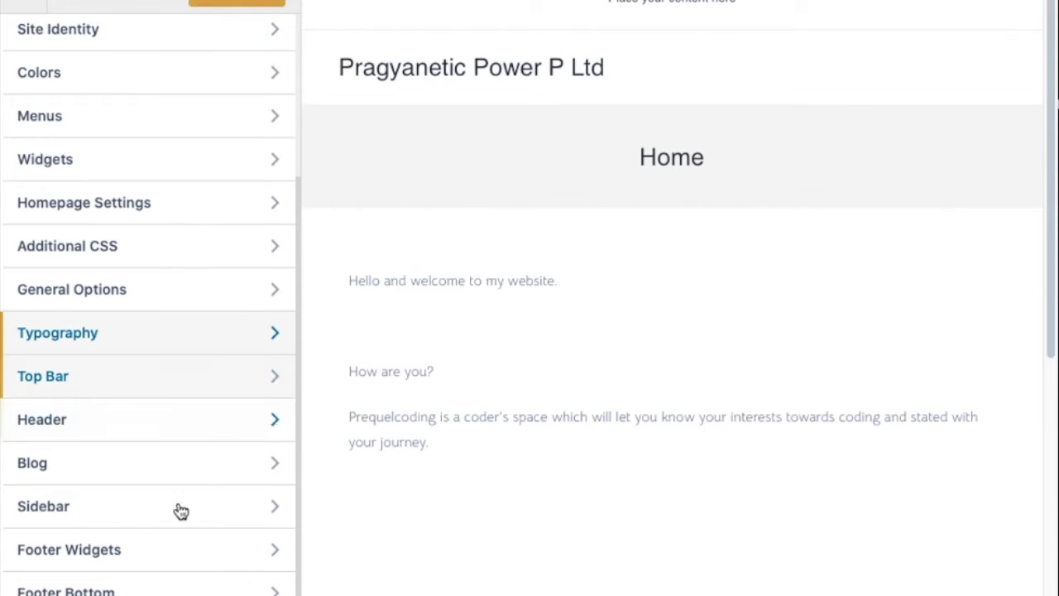
left_click(32, 5)
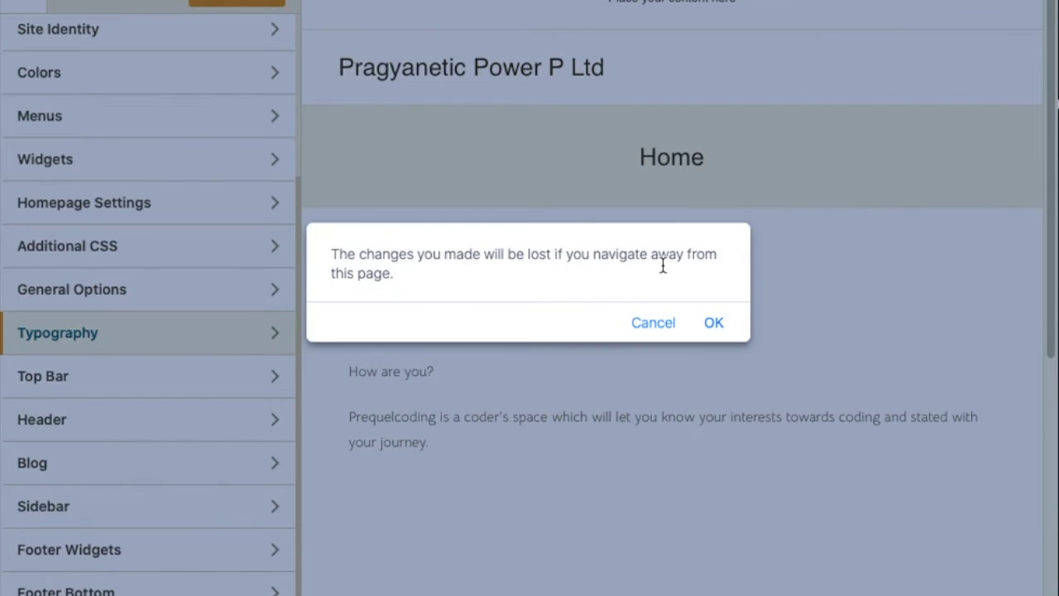
left_click(714, 325)
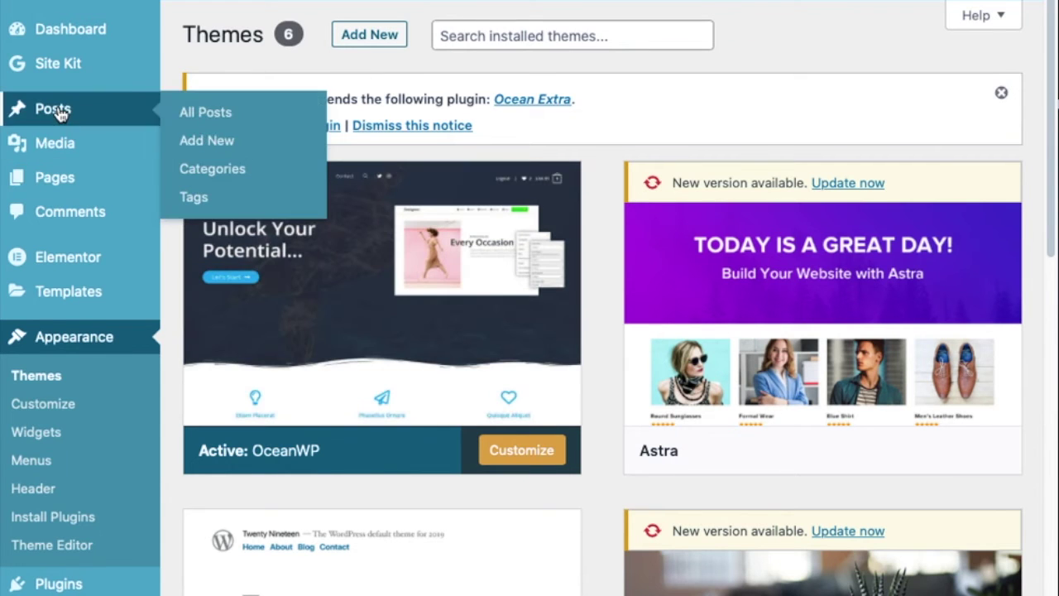
mouse_move(103, 184)
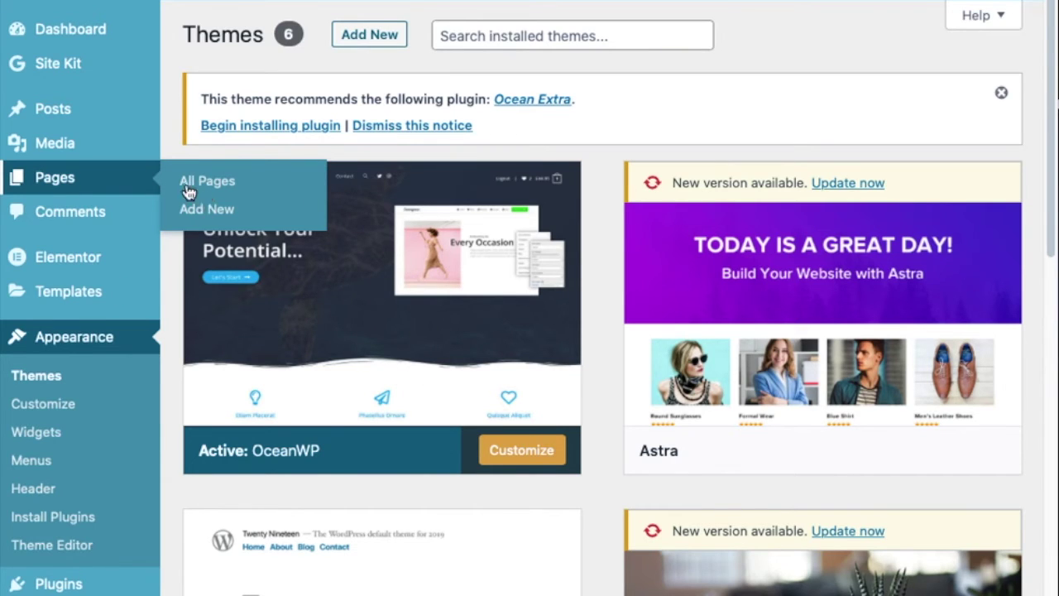
left_click(99, 182)
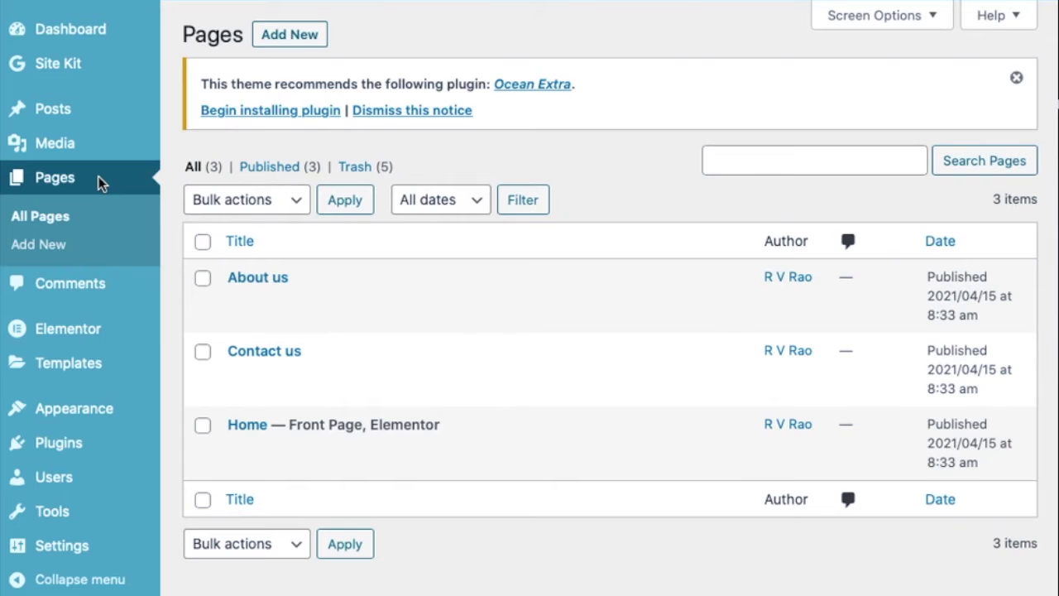
Check the Home entry in the page list for its Front Page and Elementor labels
mouse_move(273, 464)
triple_click(343, 419)
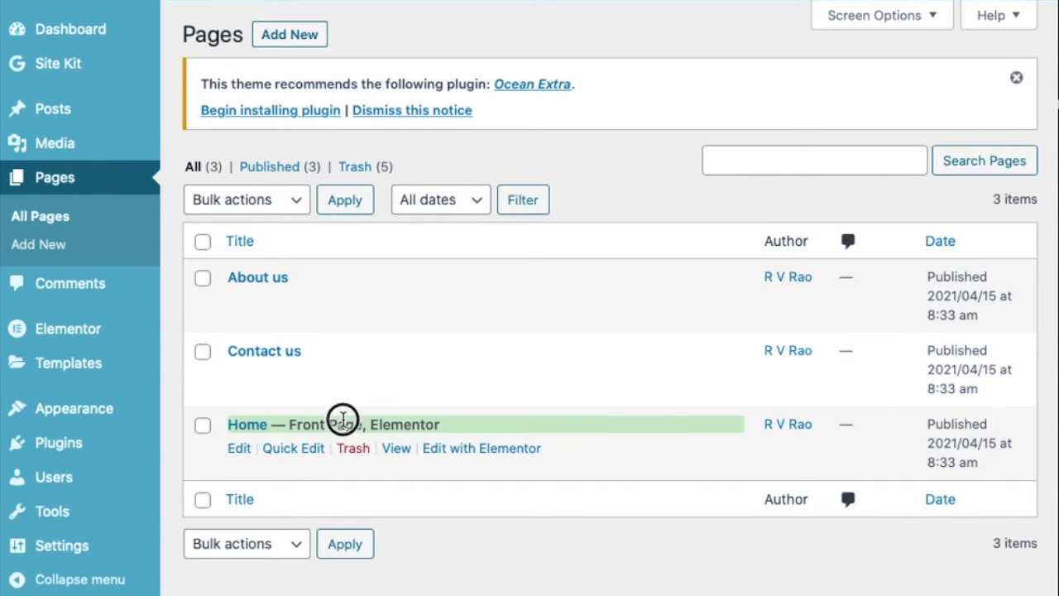
left_click(320, 426)
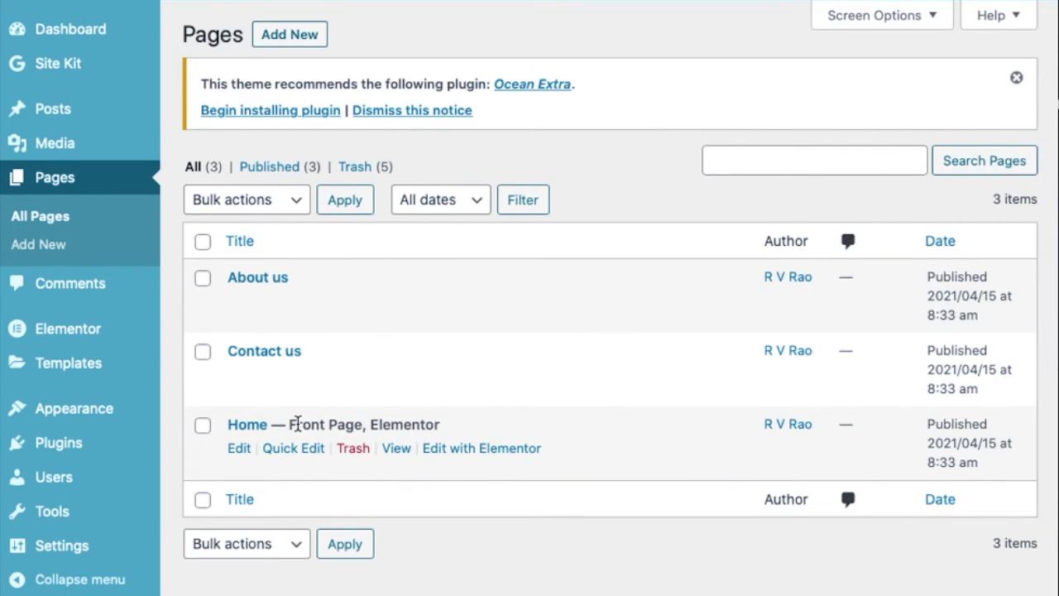
double_click(298, 420)
left_click(324, 425)
triple_click(393, 426)
left_click(362, 427)
left_click_drag(363, 426, 293, 428)
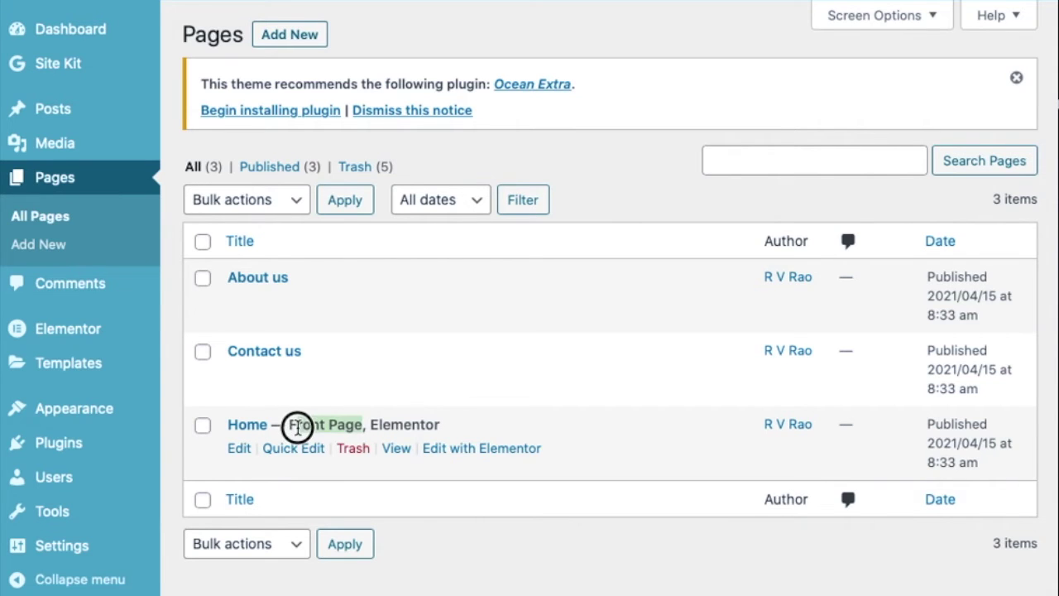
left_click(385, 394)
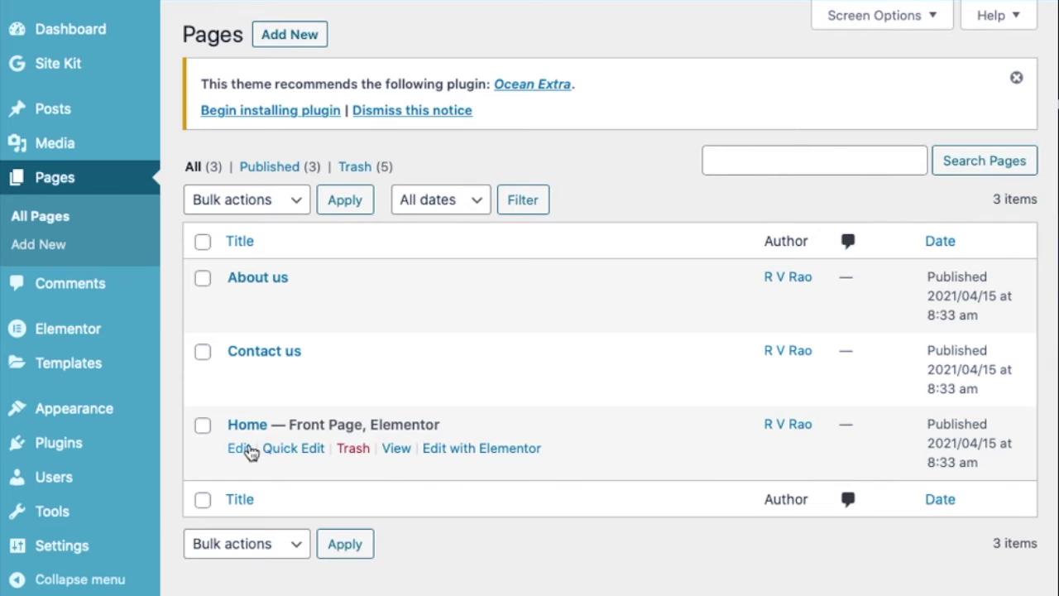
Open the Home page for editing with Elementor and look over its layout, sidebar and available widgets
left_click(755, 1)
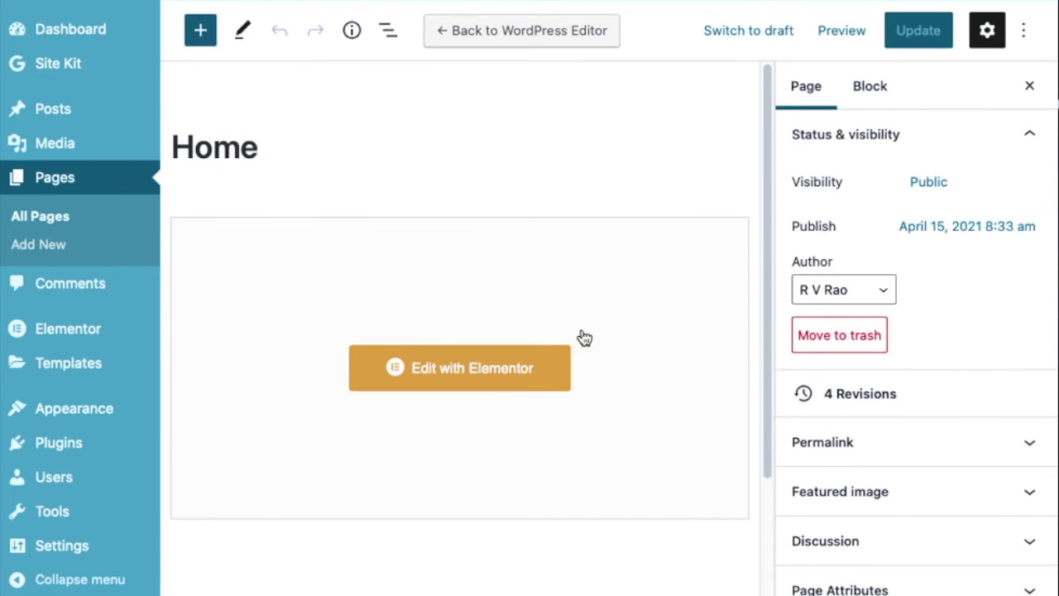
left_click(489, 387)
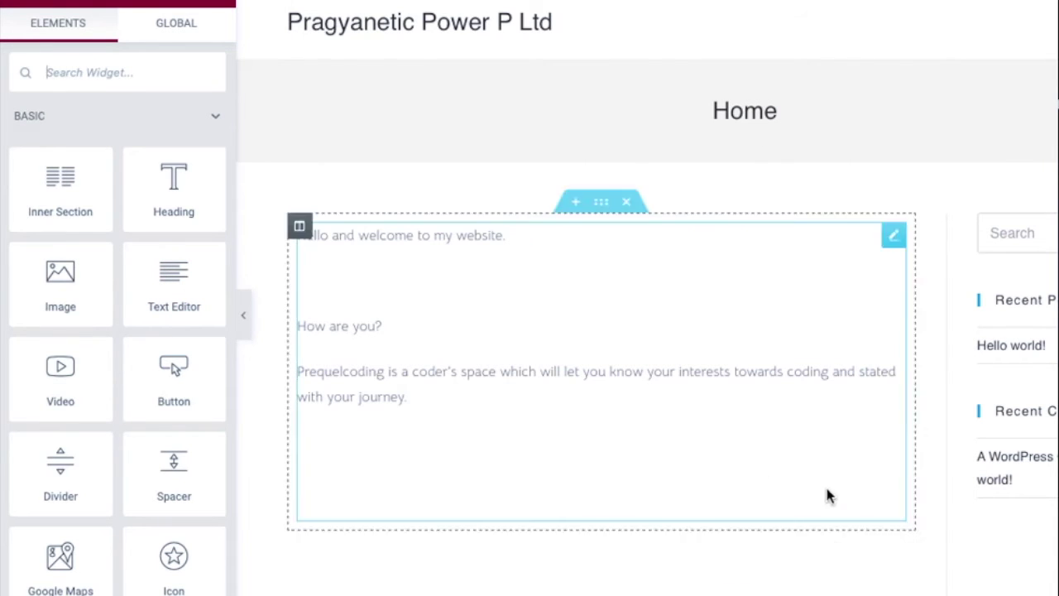
scroll(371, 467, "right", 2)
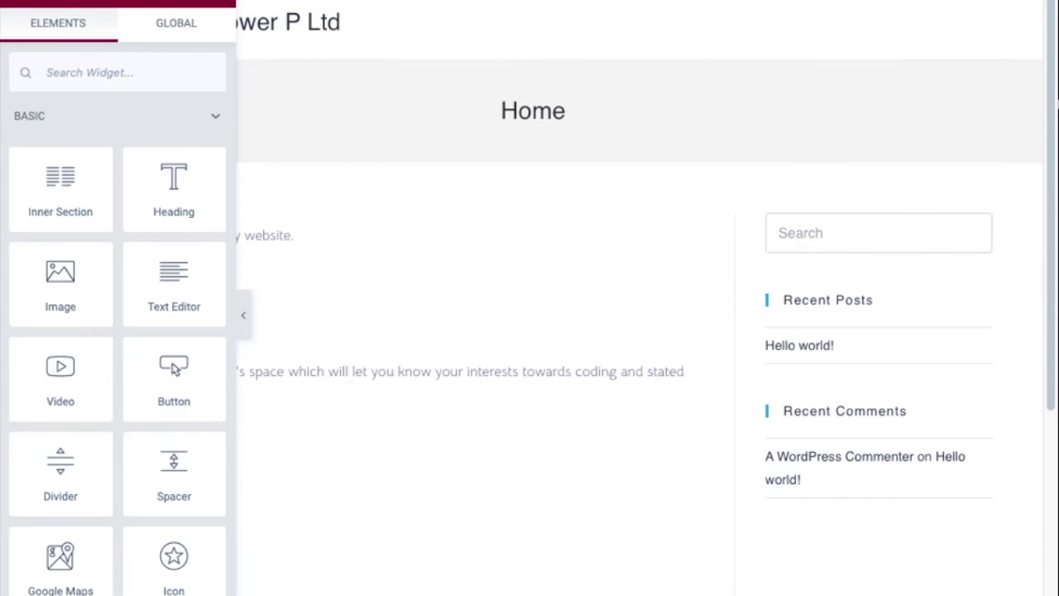
scroll(372, 468, "left", 2)
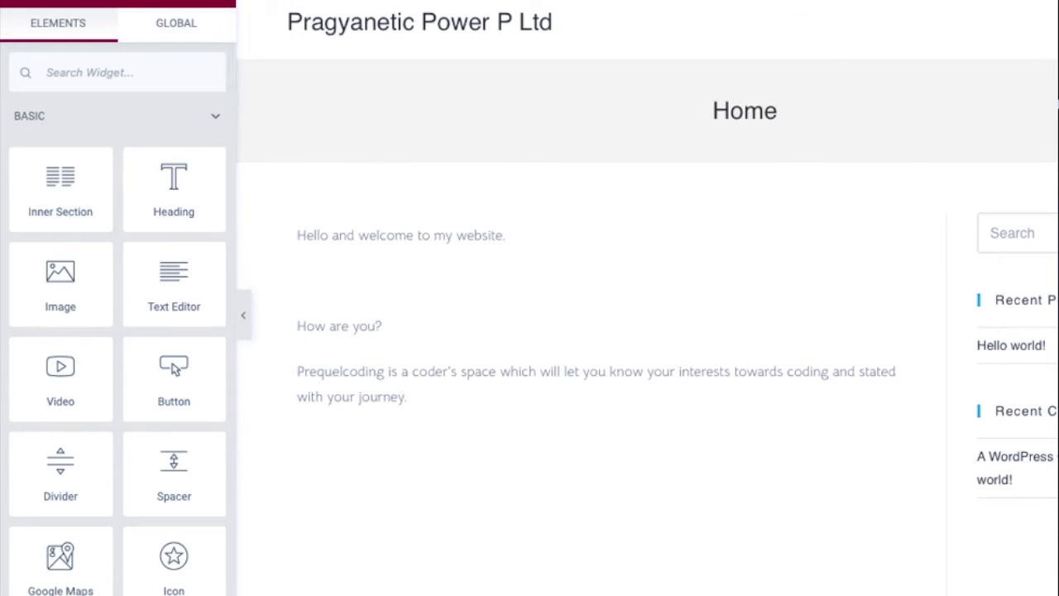
scroll(141, 208, "down", 15)
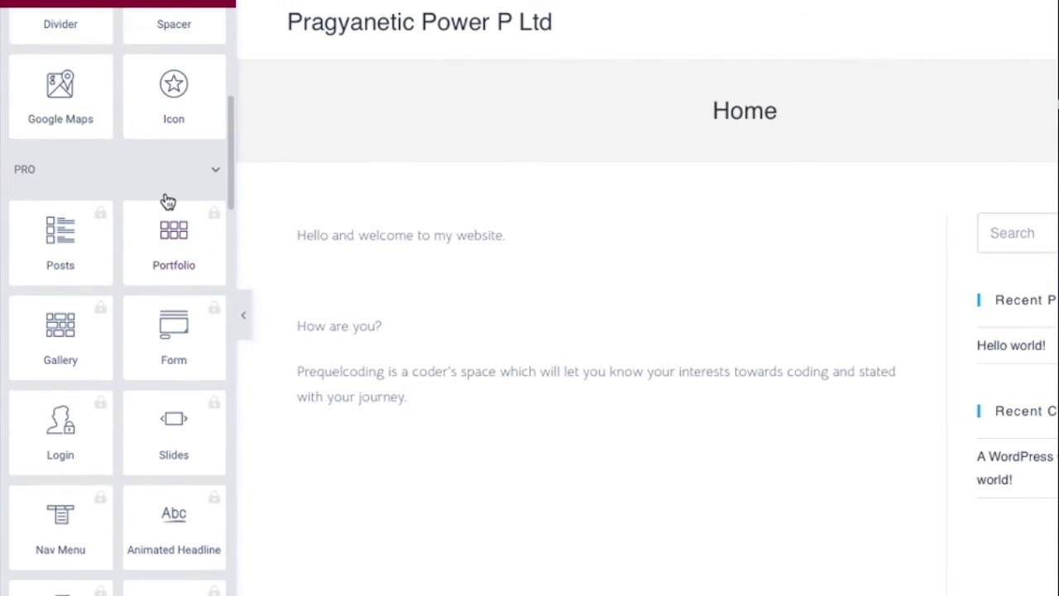
scroll(201, 201, "up", 15)
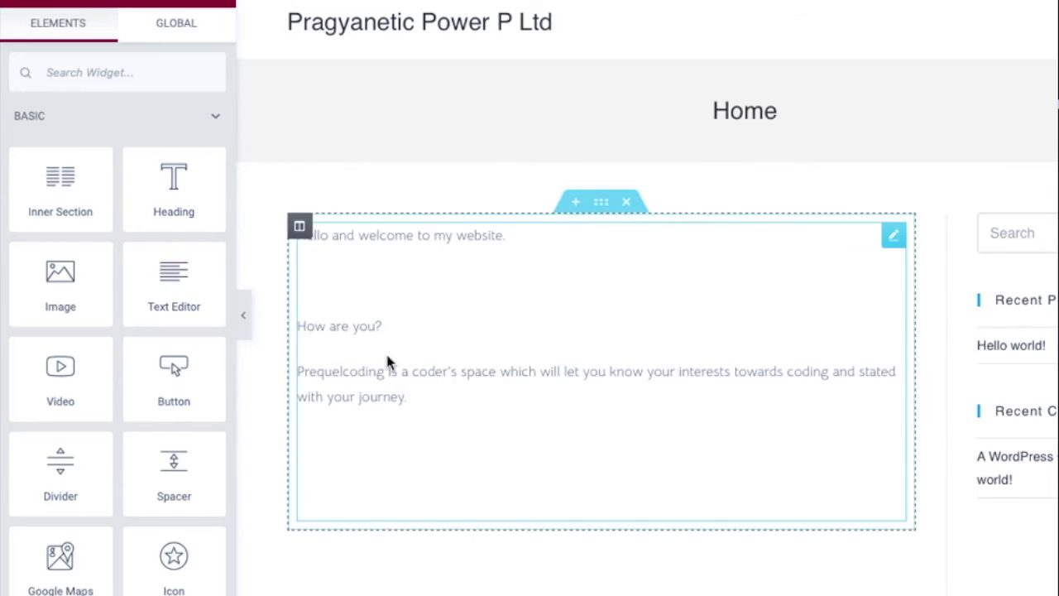
Format all of the welcome text in the Home page's text widget as Heading 1 and bold
left_click(420, 405)
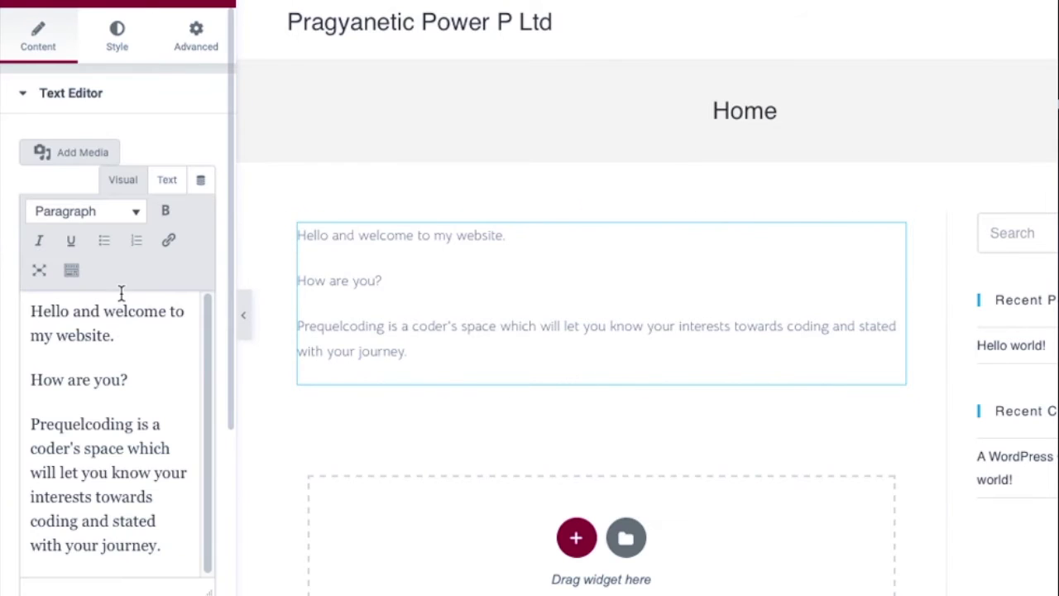
left_click_drag(32, 310, 158, 563)
left_click(98, 214)
left_click(94, 323)
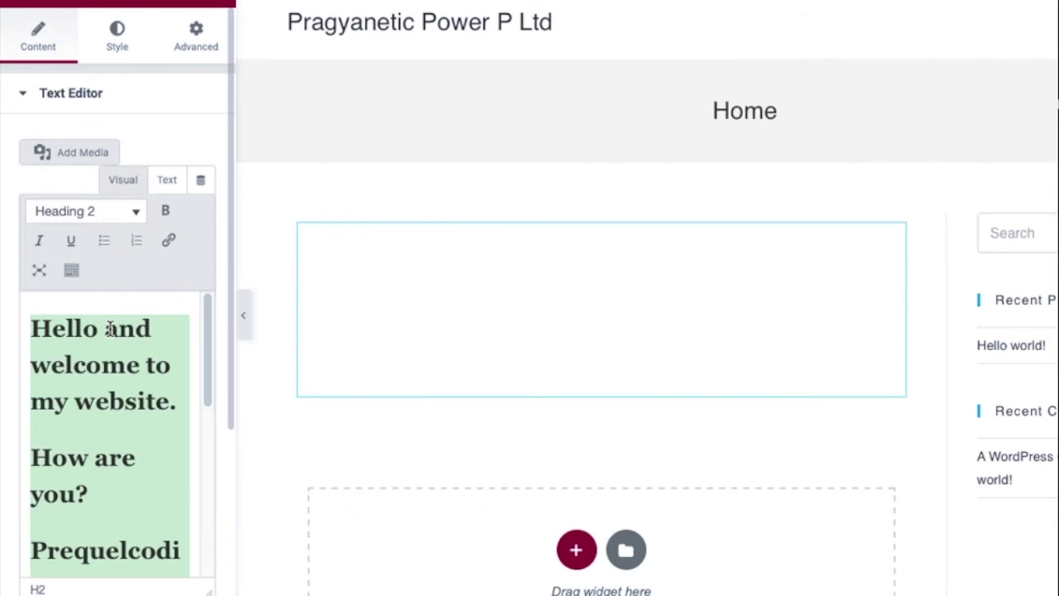
left_click(103, 217)
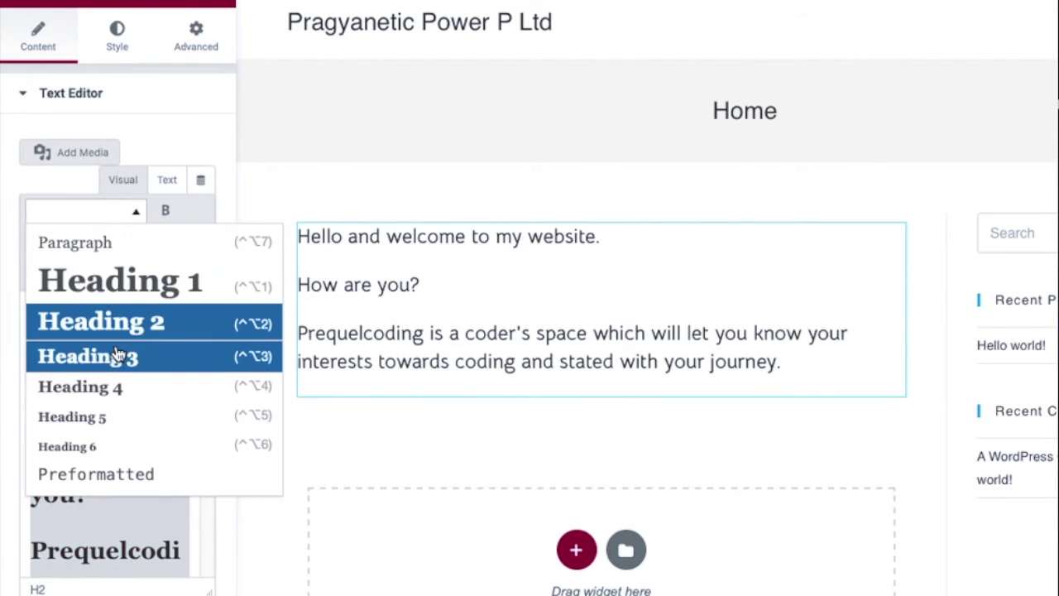
left_click(122, 303)
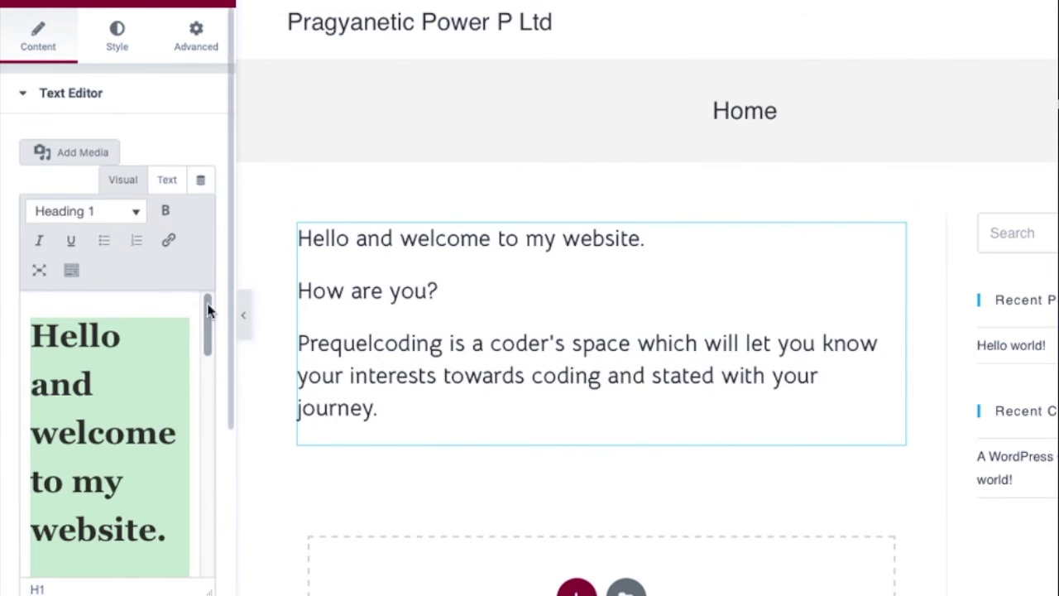
left_click(166, 214)
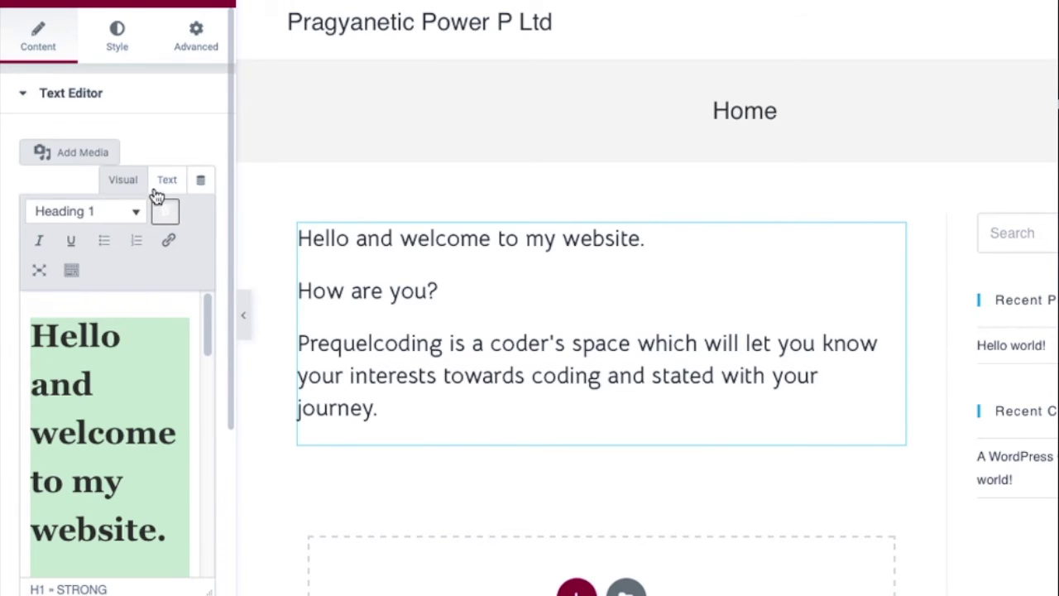
scroll(152, 469, "down", 5)
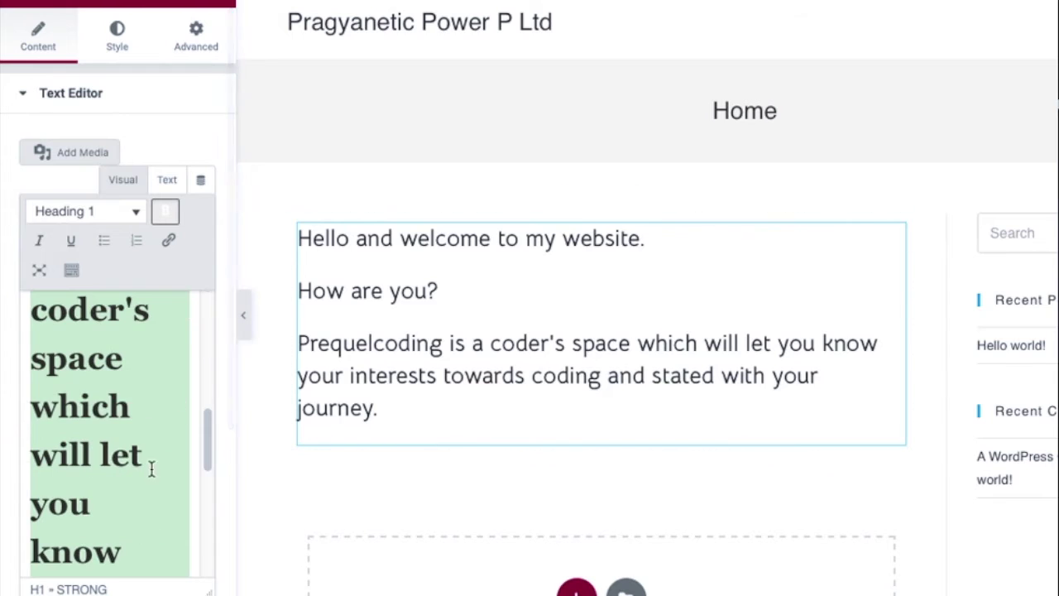
scroll(497, 372, "down", 1)
left_click(413, 383)
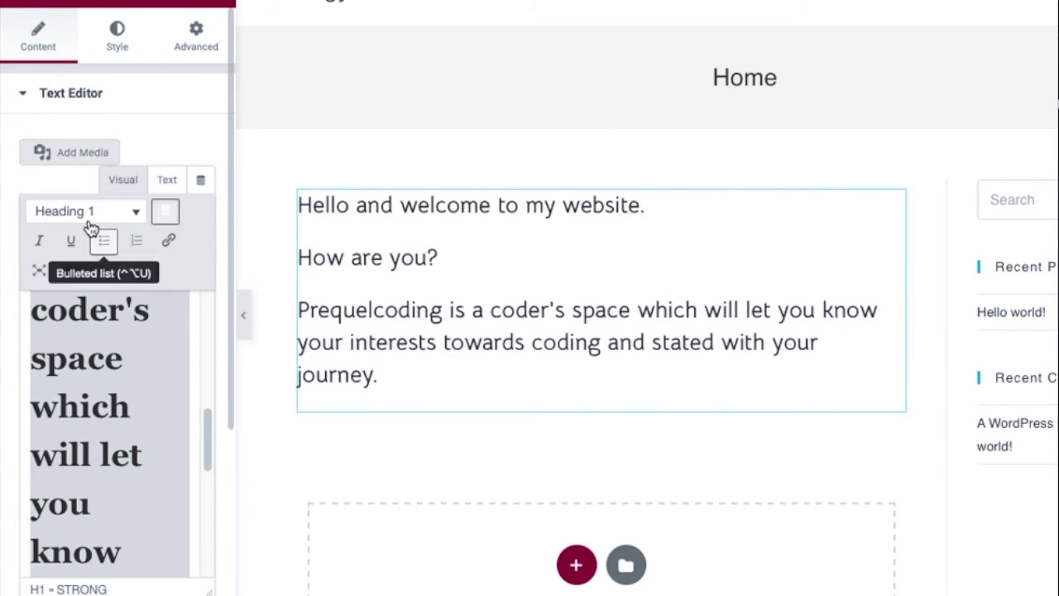
Replace the selected welcome text with the three-phone app mockup image from the media library
left_click(75, 158)
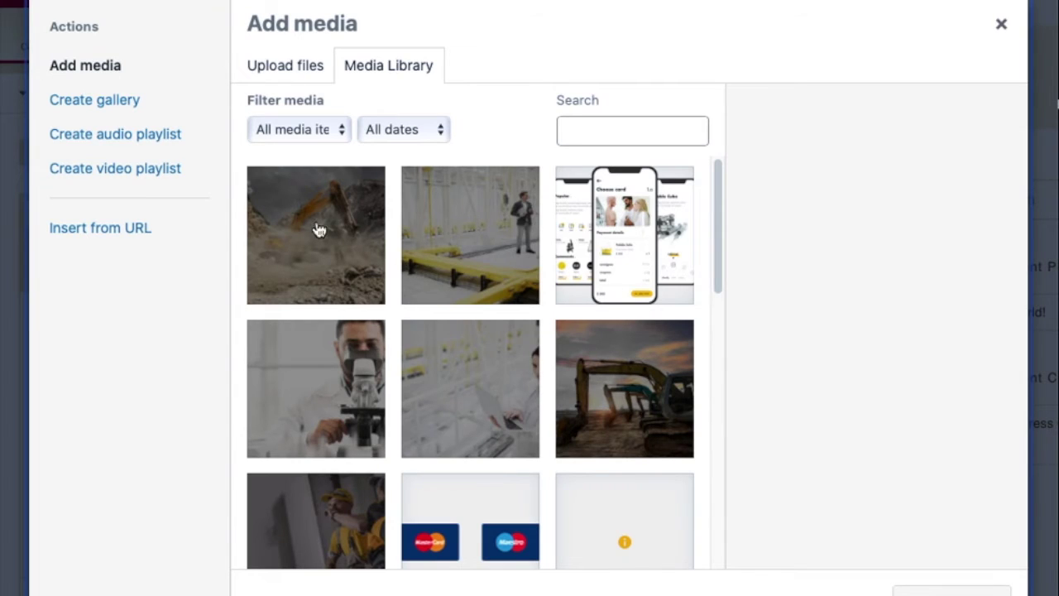
left_click(631, 229)
left_click(952, 590)
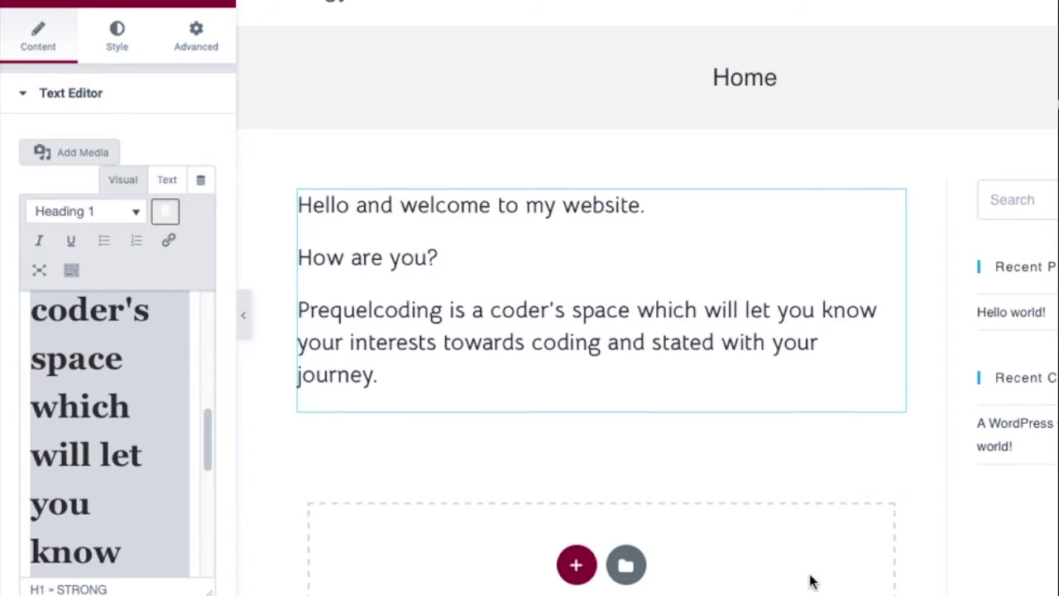
Set the inserted phone mockup image's size to Full Size – 532 × 496 and apply the change
left_click(116, 401)
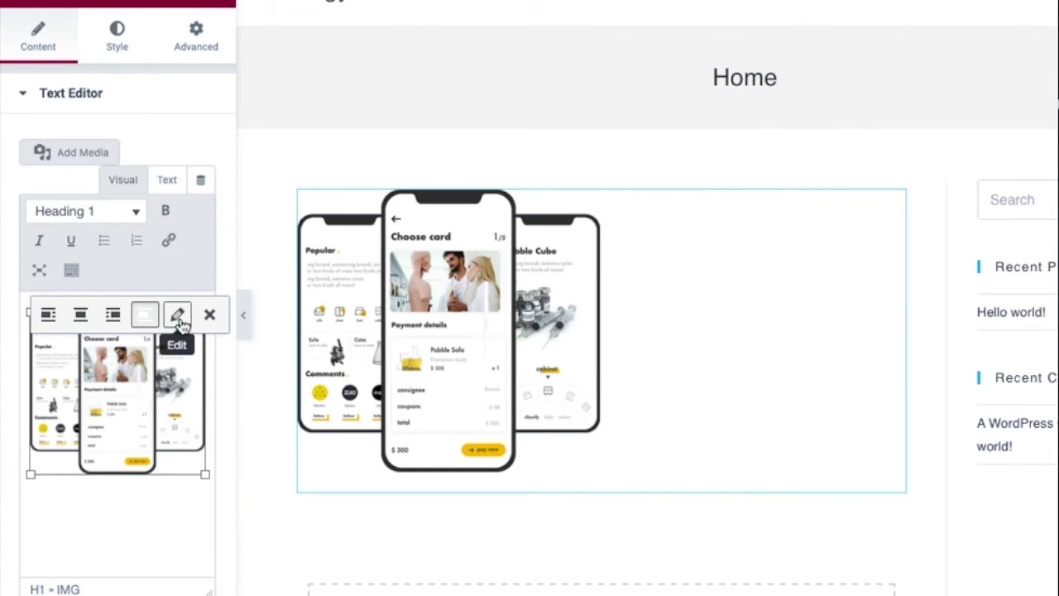
left_click(177, 315)
left_click(383, 316)
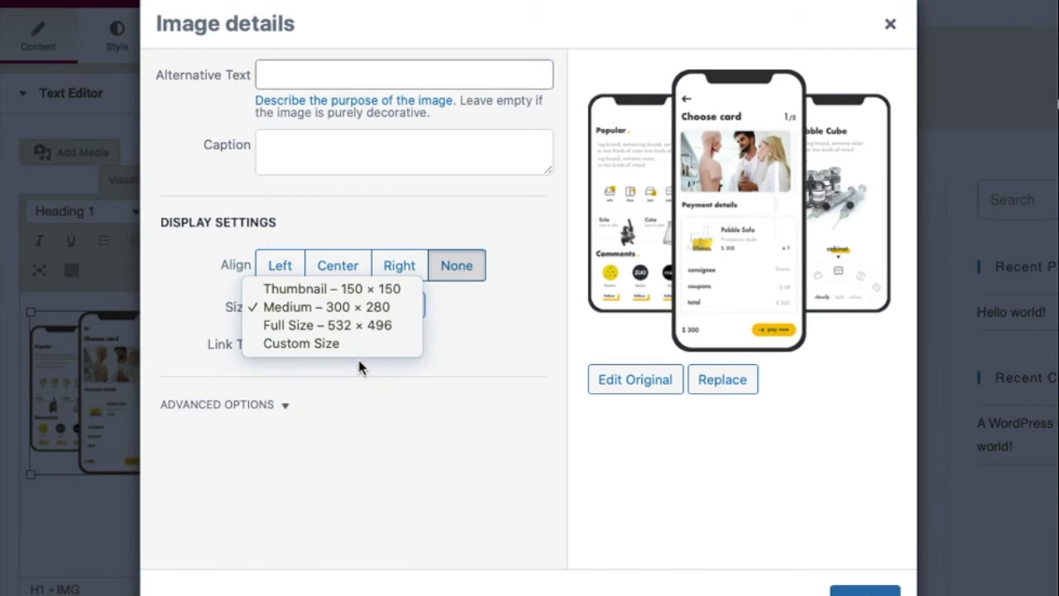
left_click(348, 324)
left_click(865, 590)
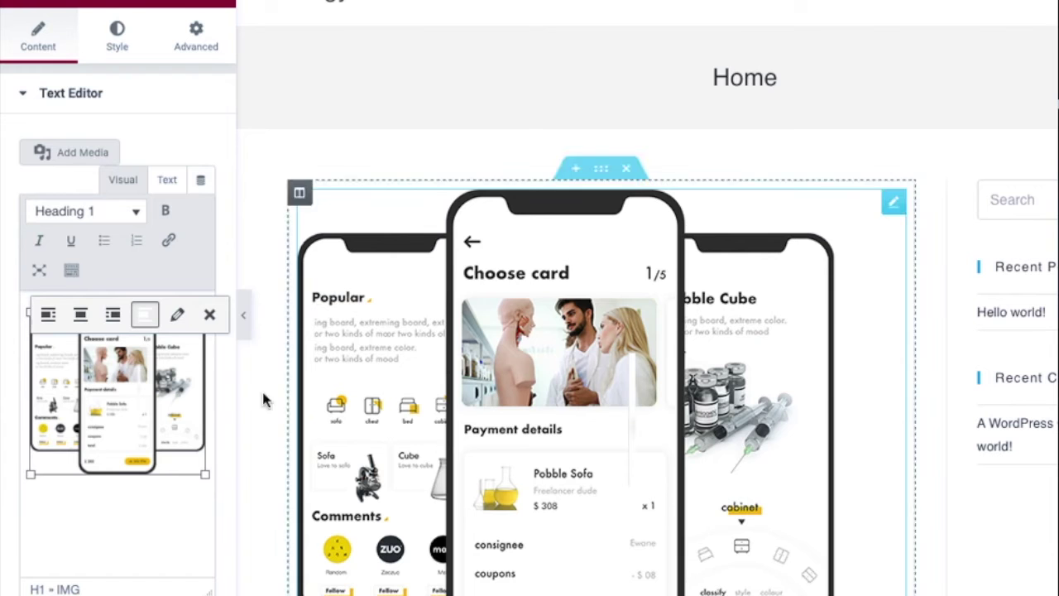
Examine the enlarged phone mockup image on the Home page, both in the page preview and in the Elementor editor
scroll(78, 395, "down", 4)
scroll(78, 395, "up", 4)
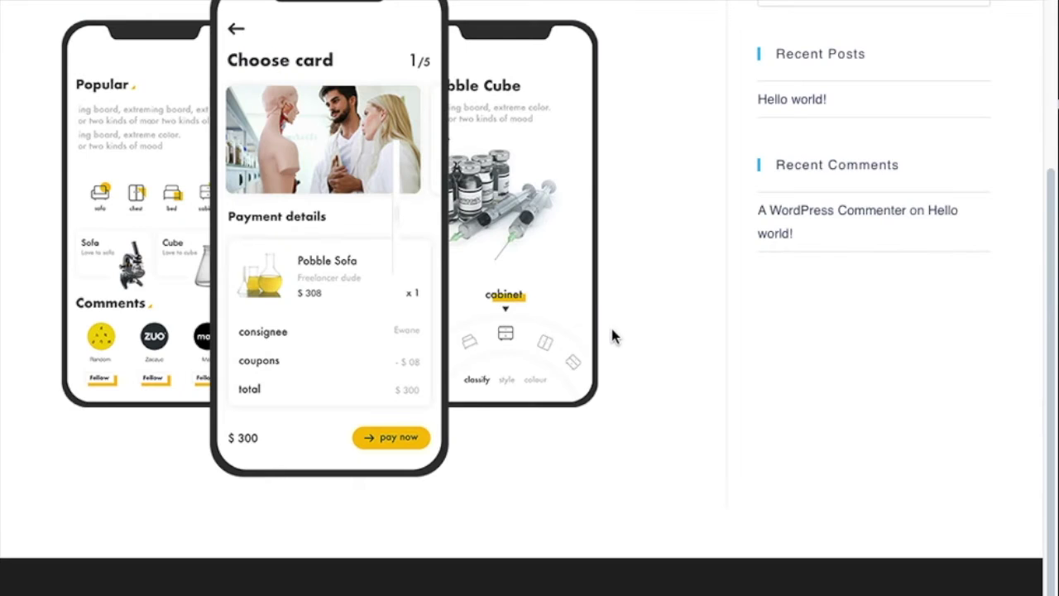
scroll(613, 324, "up", 3)
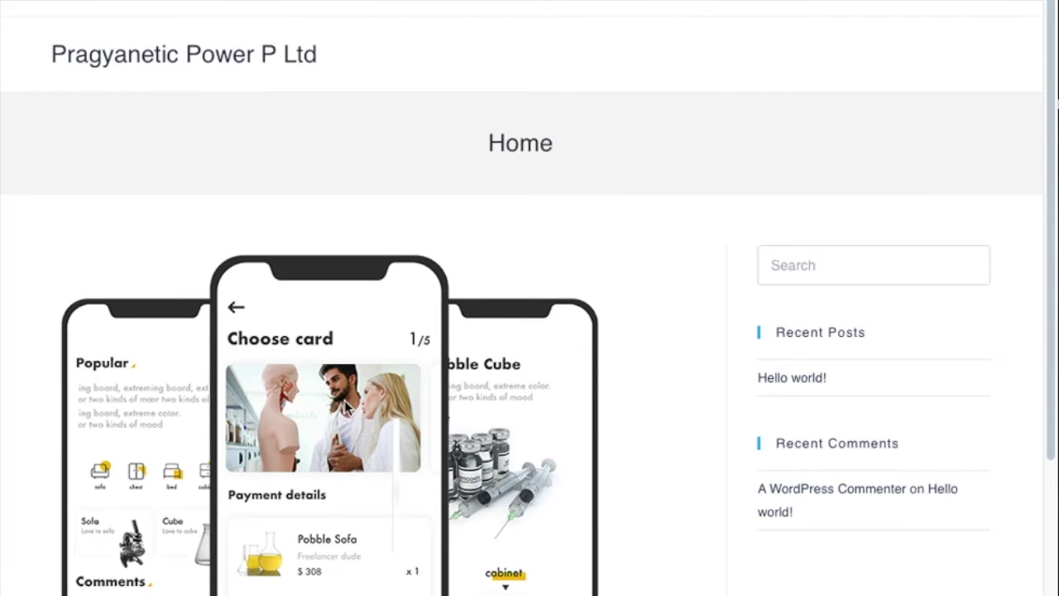
scroll(554, 338, "down", 3)
scroll(463, 356, "up", 3)
scroll(455, 360, "down", 3)
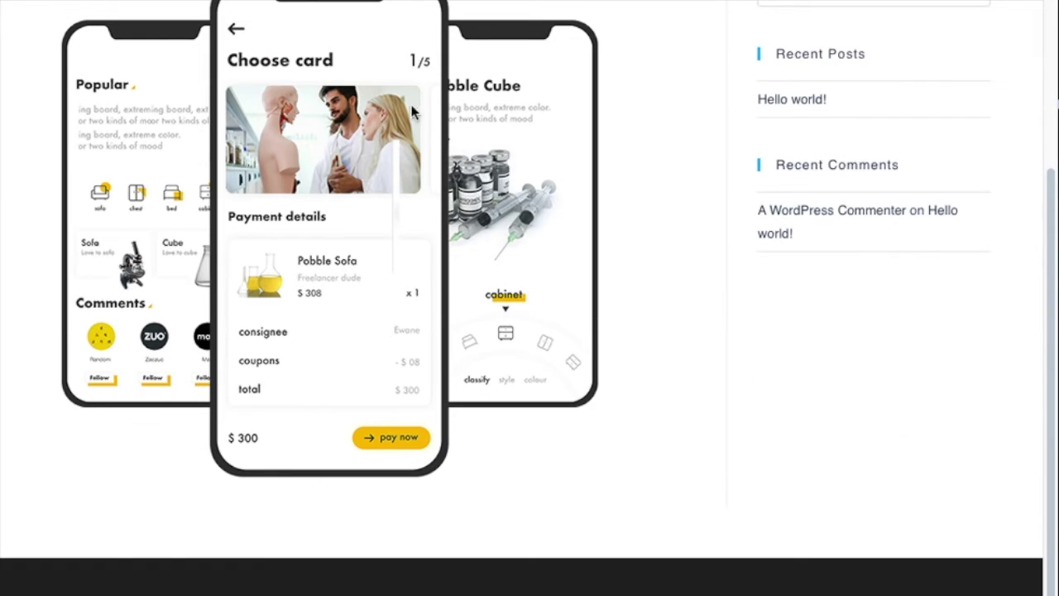
scroll(555, 216, "up", 3)
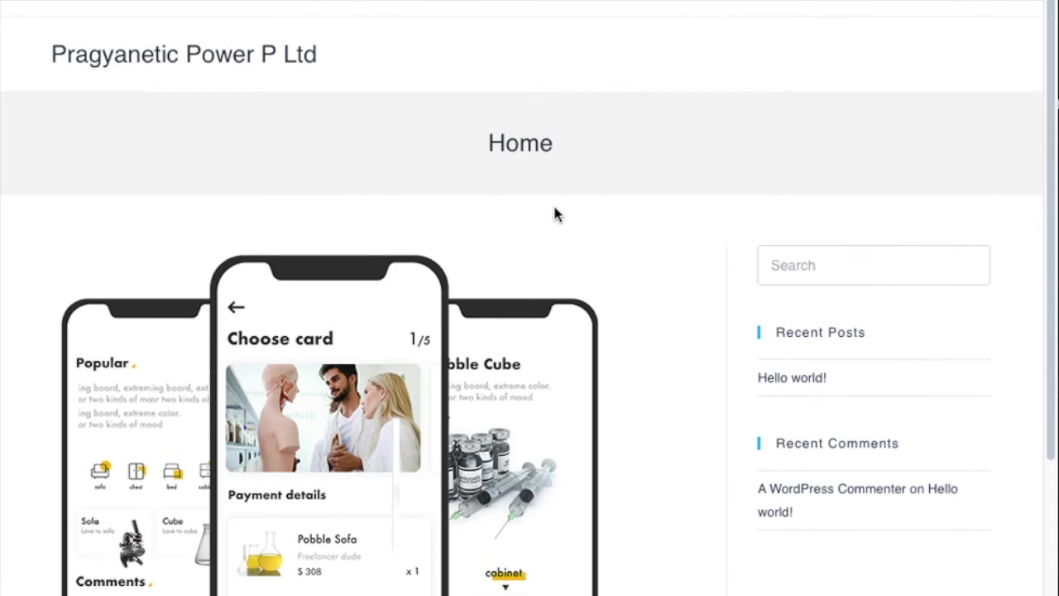
scroll(554, 213, "down", 3)
scroll(555, 211, "up", 3)
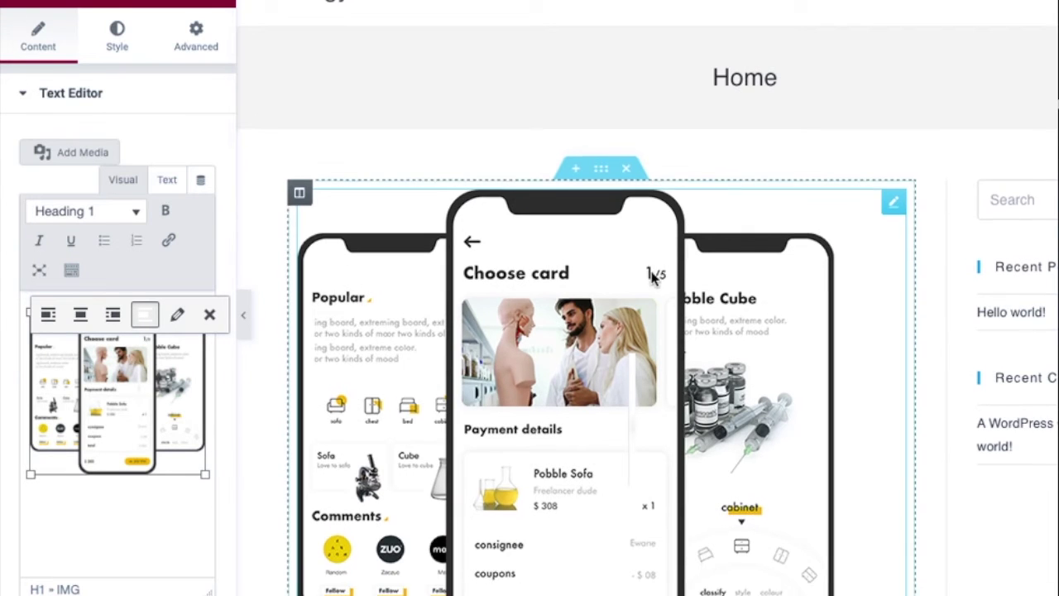
scroll(653, 274, "down", 5)
scroll(671, 295, "up", 5)
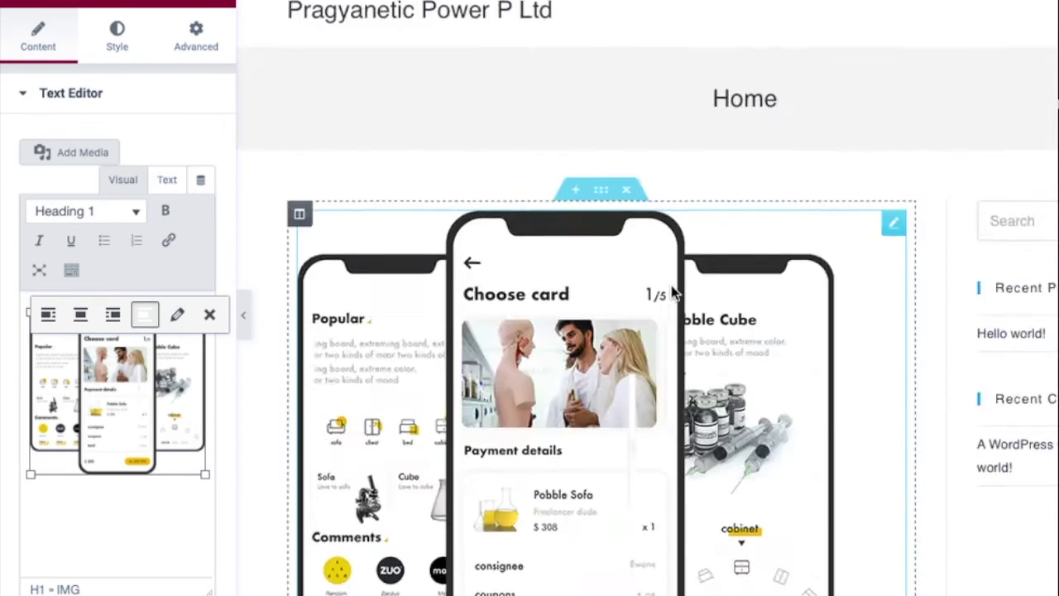
left_click(547, 344)
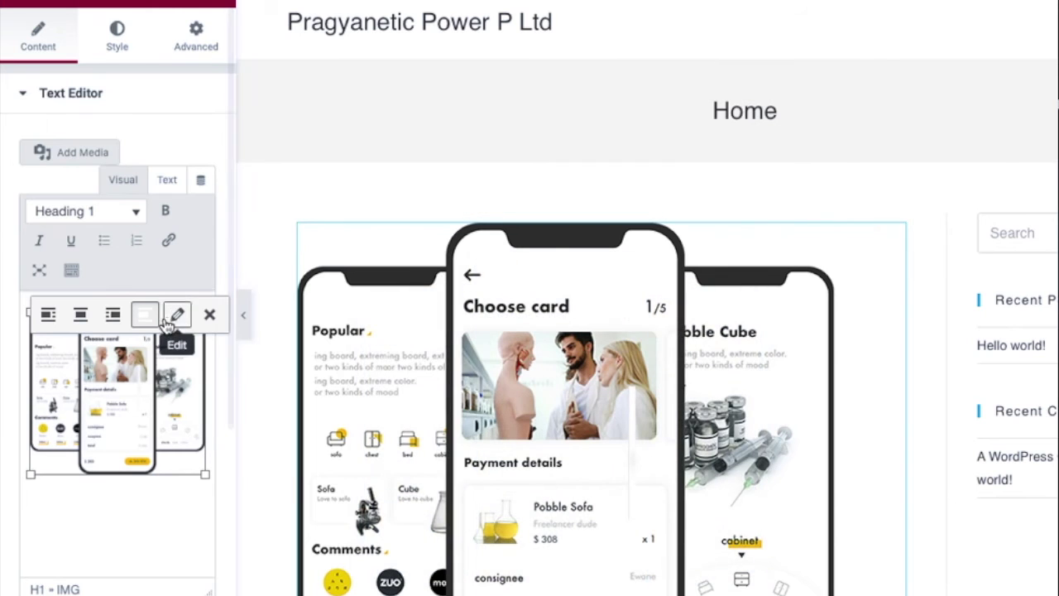
Try right alignment on the phone mockup image in the Home page's text widget, then center it and check the page layout
left_click(113, 316)
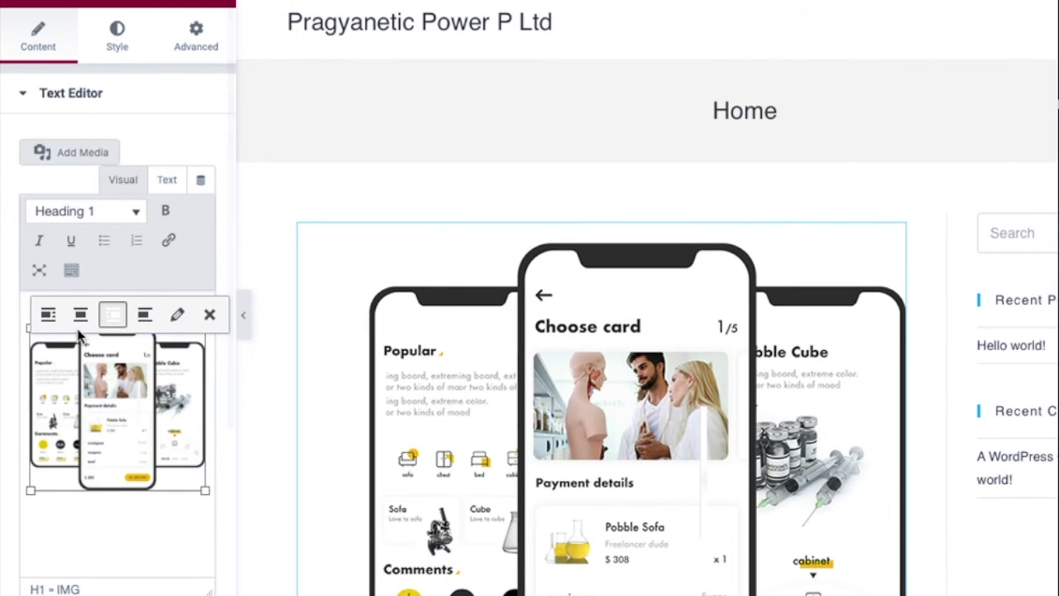
left_click(80, 314)
left_click_drag(52, 406, 68, 503)
scroll(116, 447, "down", 4)
scroll(119, 442, "up", 4)
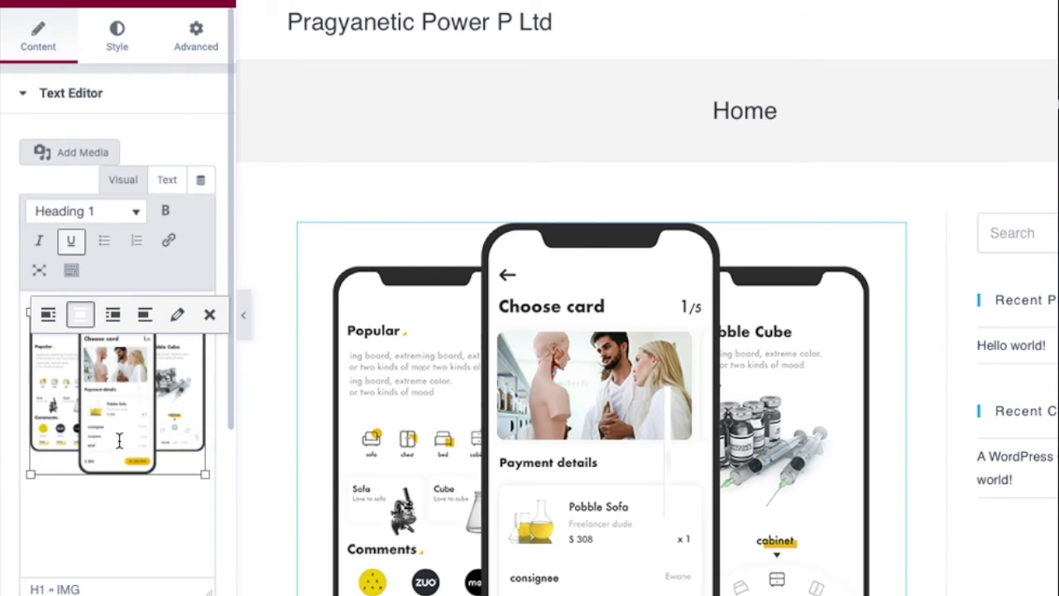
left_click(284, 225)
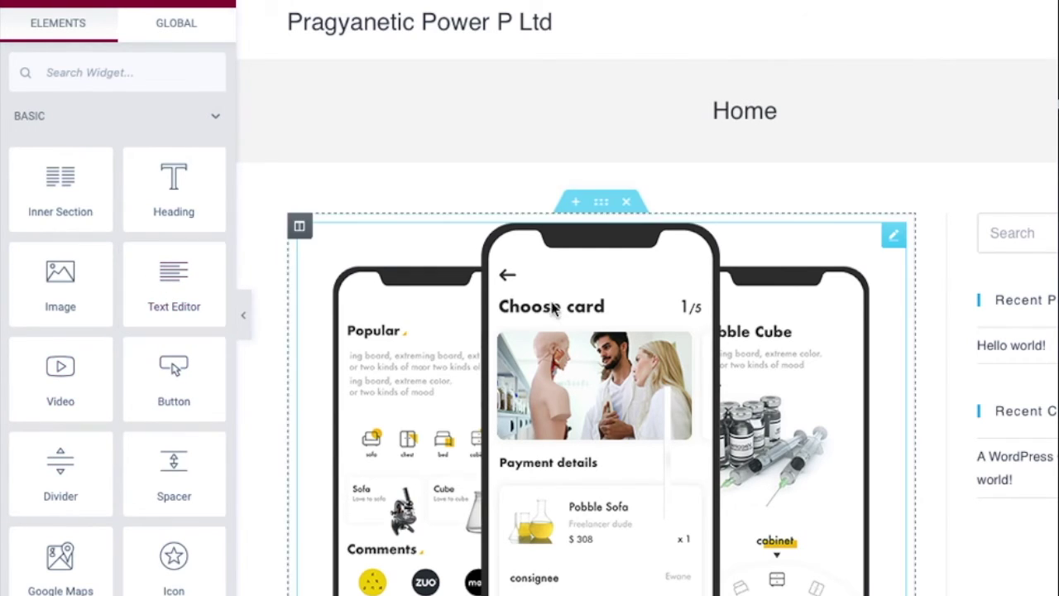
scroll(428, 305, "down", 6)
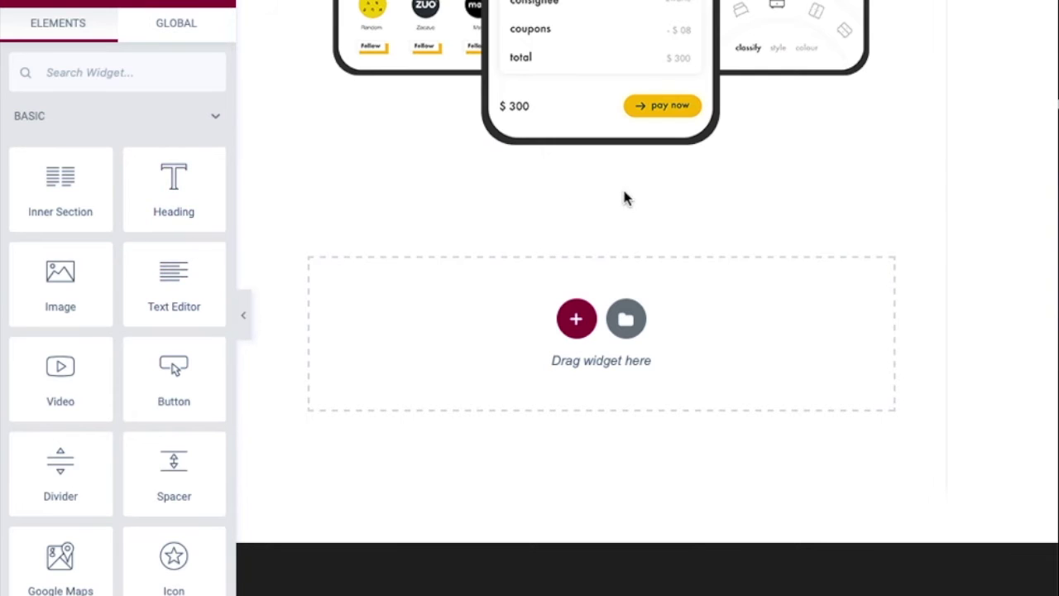
scroll(624, 198, "up", 6)
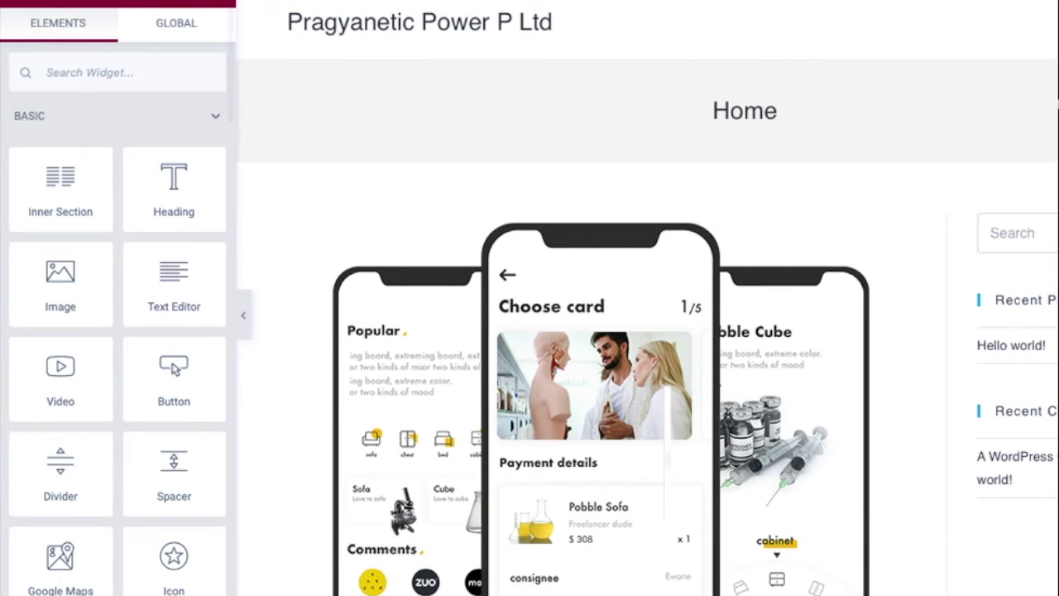
Open the About us page from the site's list of pages and edit it with Elementor
left_click(529, 182)
left_click(641, 179)
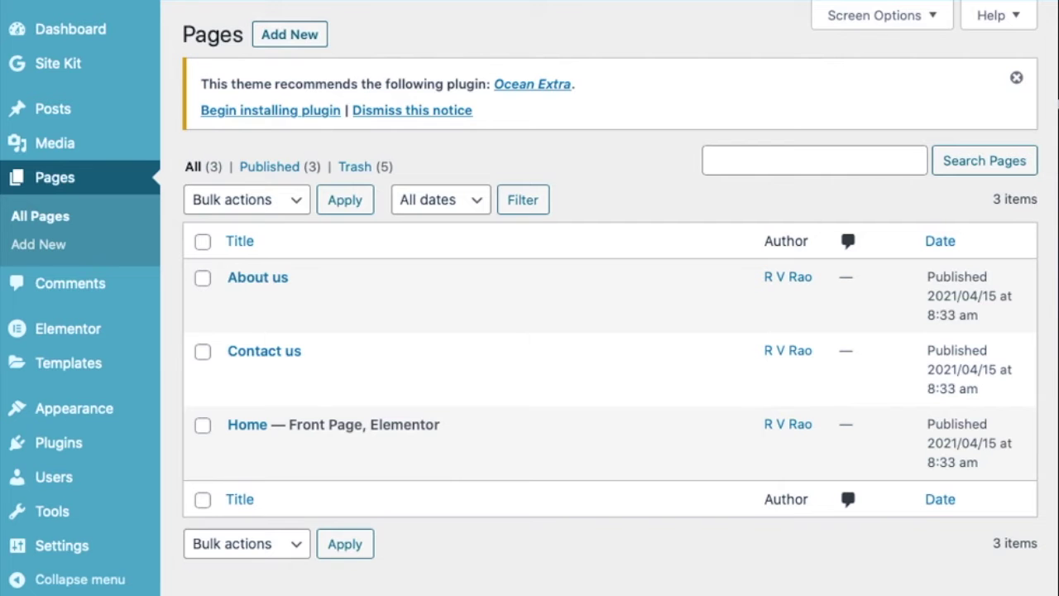
mouse_move(220, 339)
left_click(240, 303)
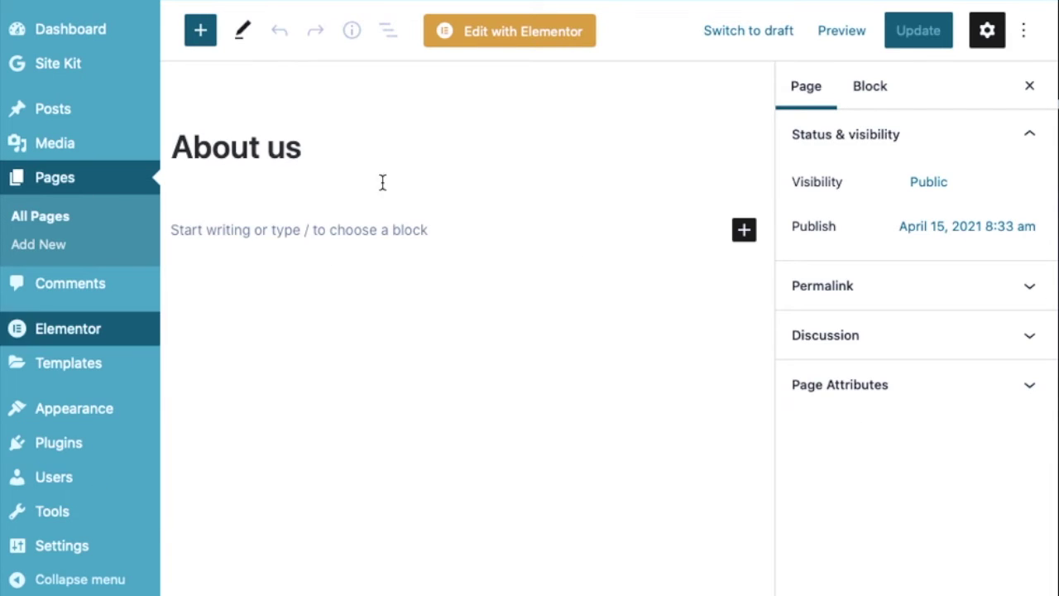
left_click(511, 37)
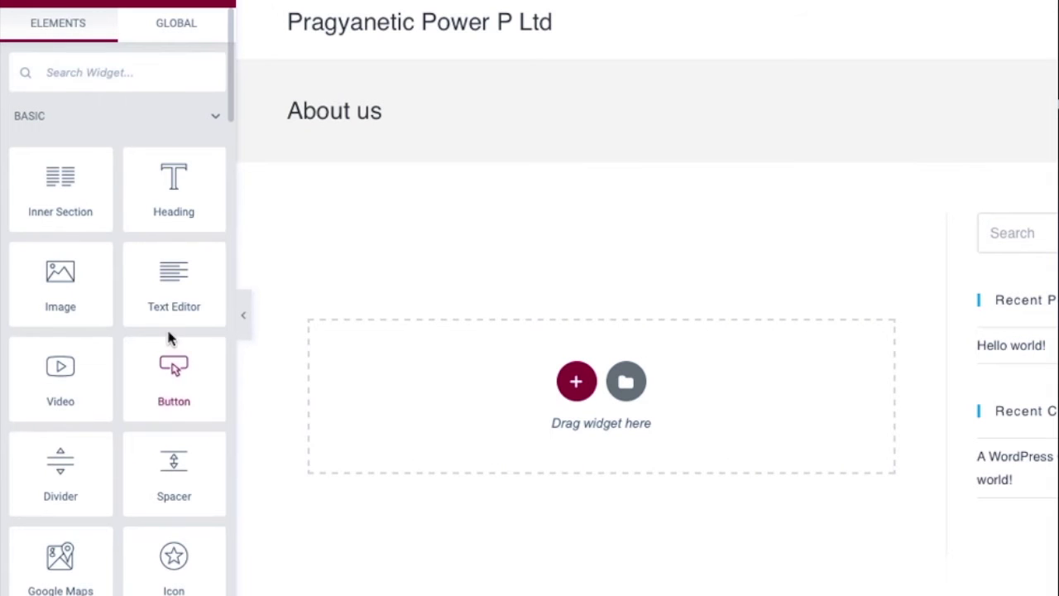
Add a Text Editor widget to the About us page's empty content area and clear its placeholder text
left_click_drag(171, 302, 304, 482)
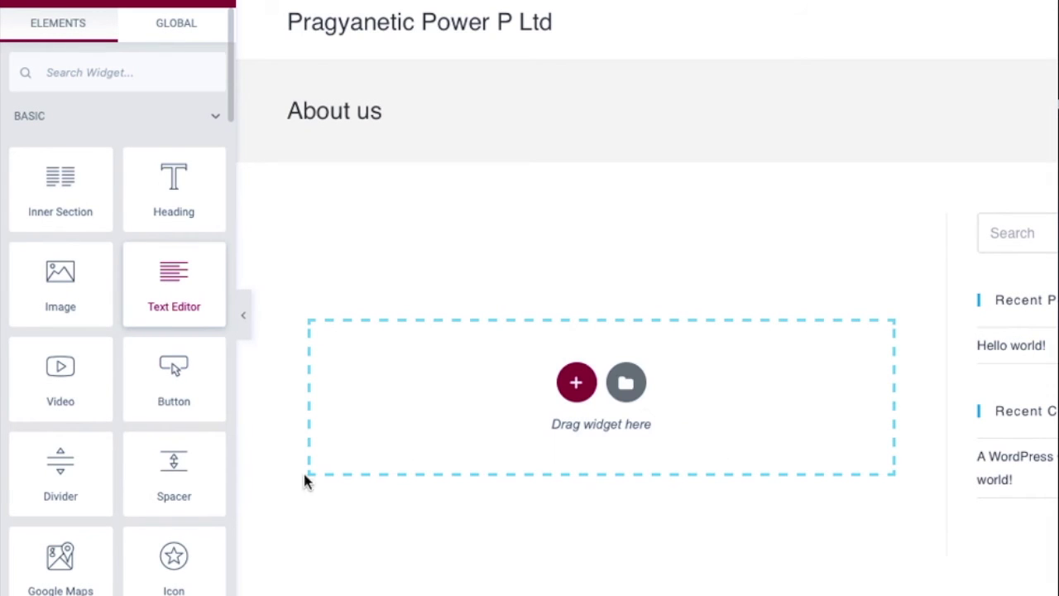
left_click(195, 304)
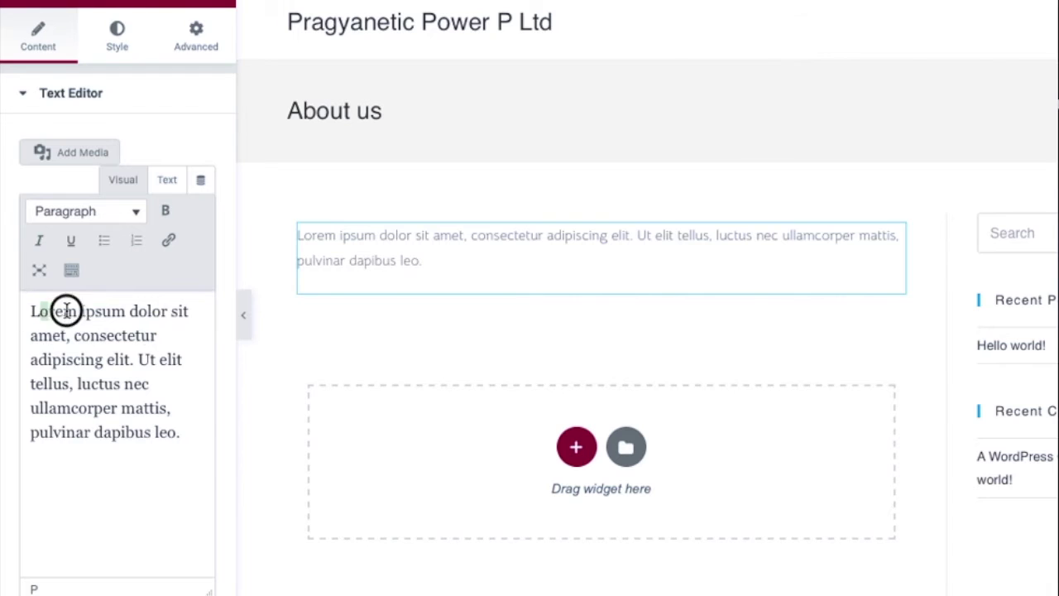
left_click_drag(66, 309, 225, 506)
type("L")
key("BackSpace")
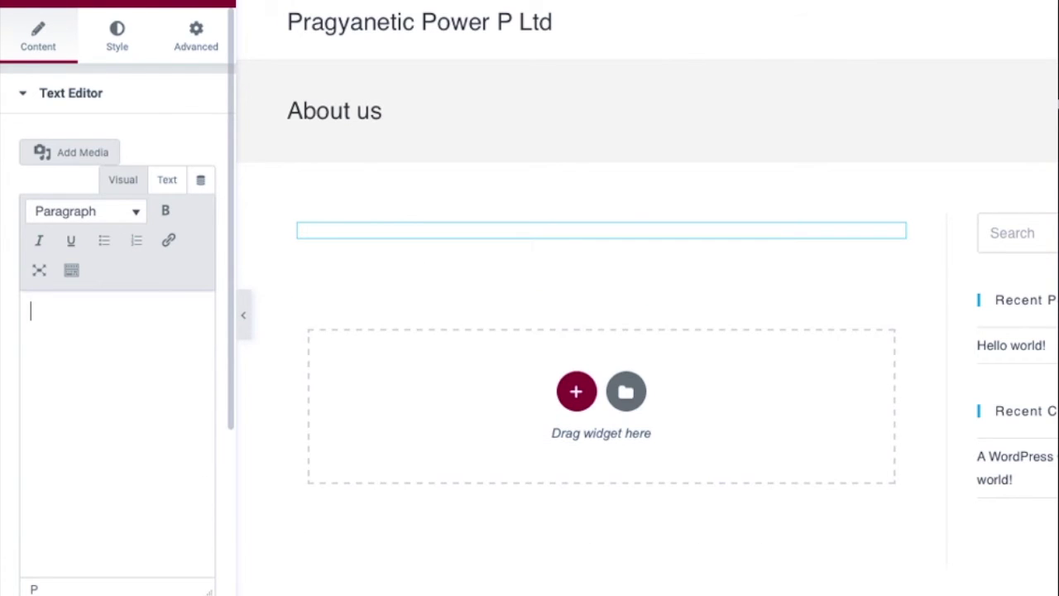
Write "Prequelcoding deals with the interest of an individual towards coding." in the About us text widget and start a new paragraph with ">"
type("Prequelc")
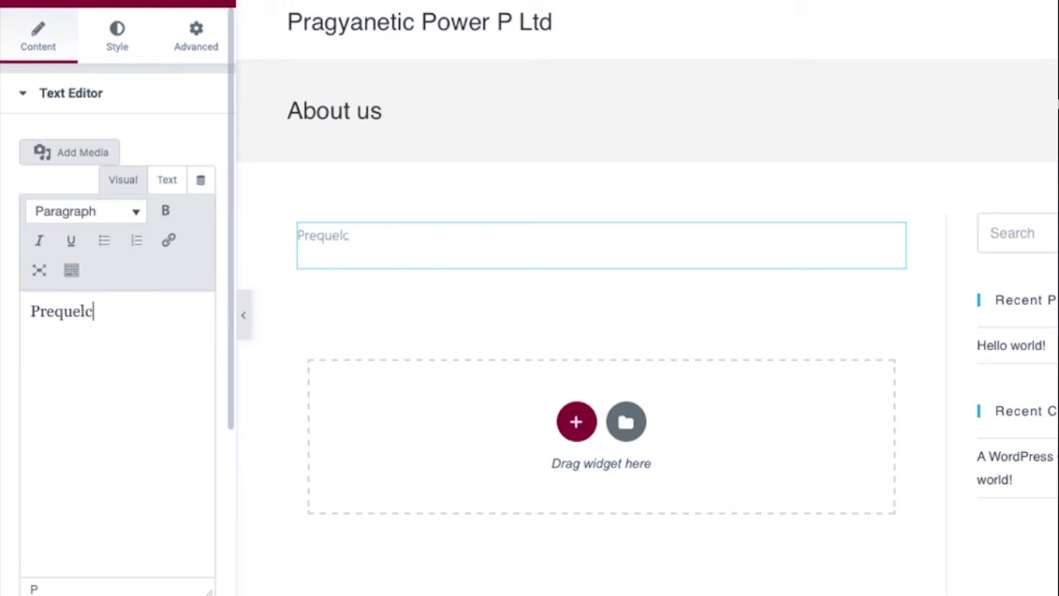
type("oding dea")
key("BackSpace")
key("BackSpace")
type("deals with ")
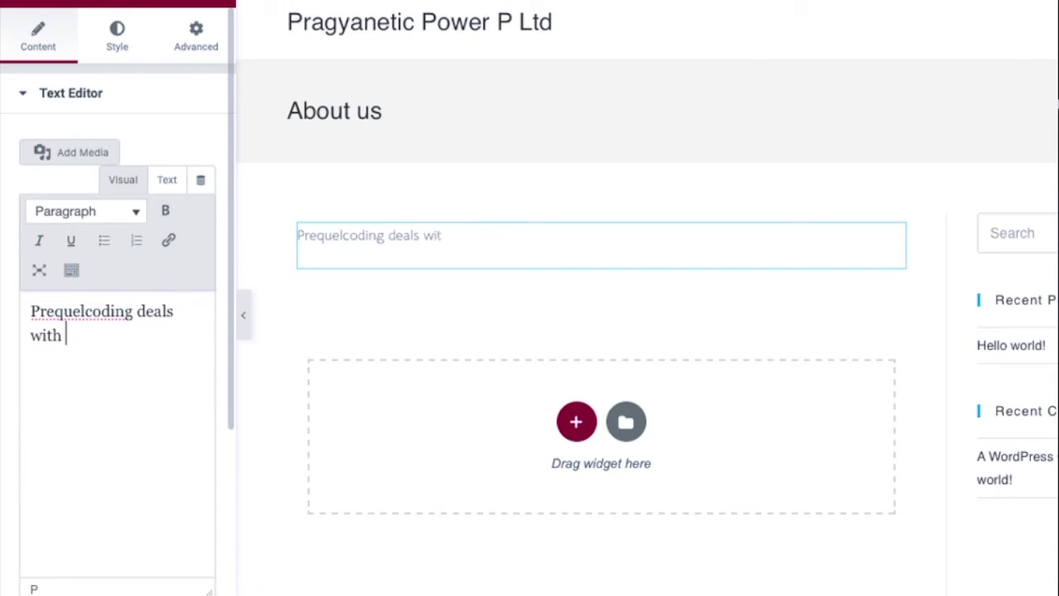
type("the intet")
type("est dofa")
key("BackSpace")
type("a")
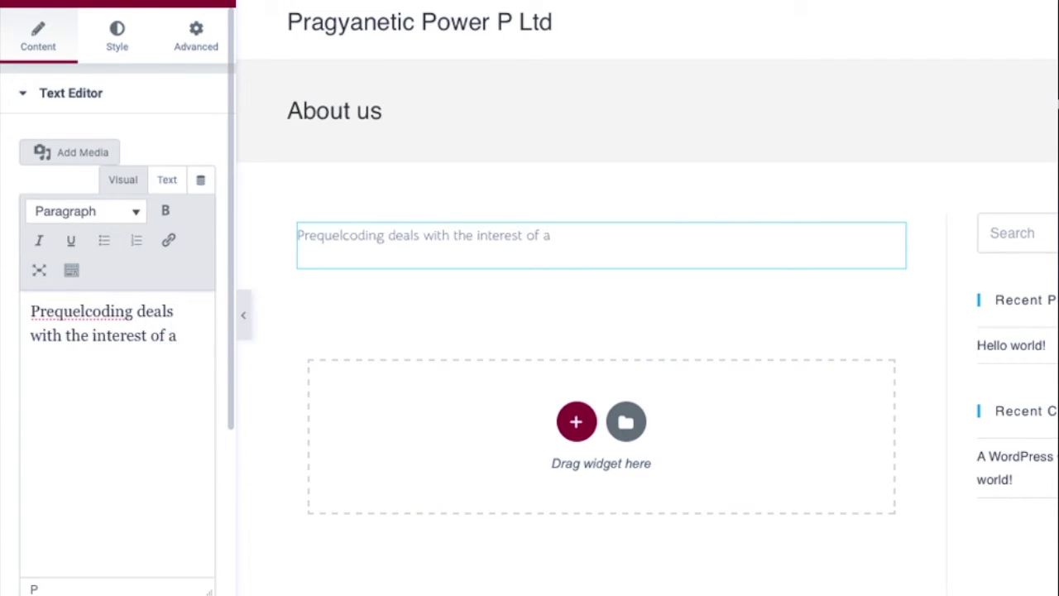
type("n individual ")
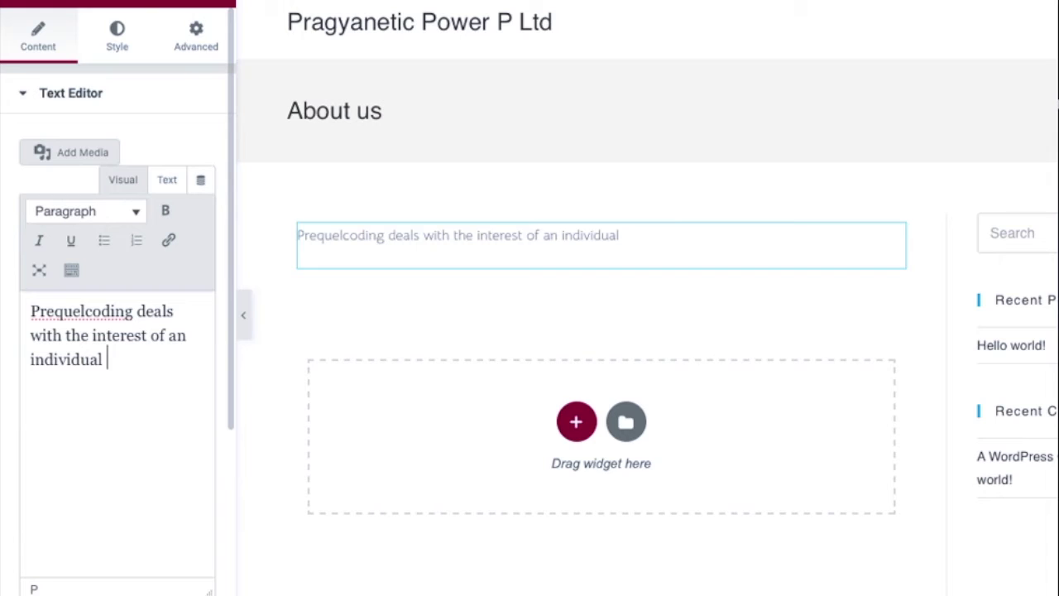
type("towards codo")
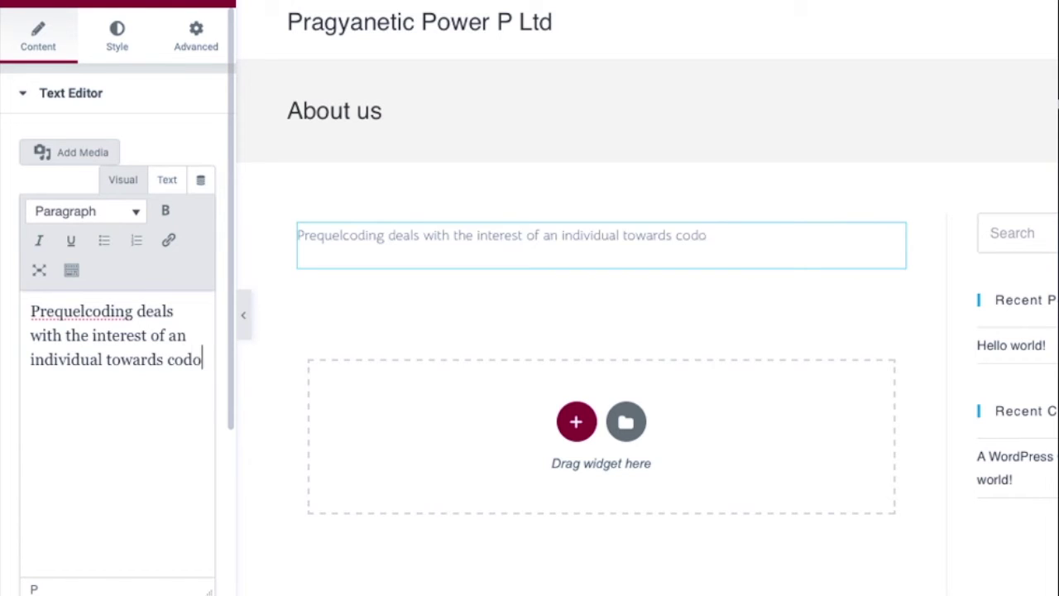
key("BackSpace")
type("ing")
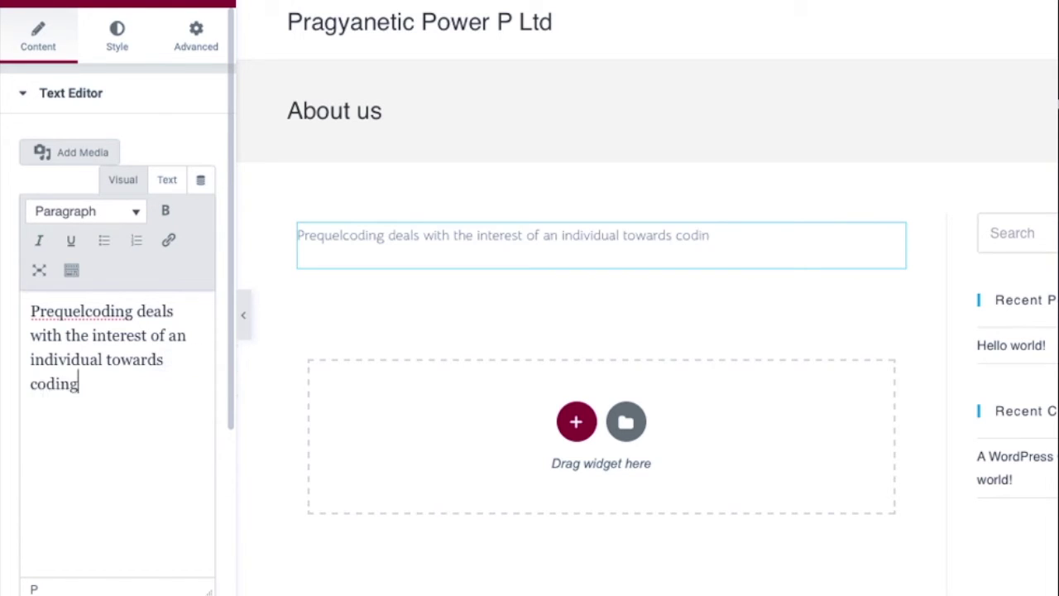
type(".")
key("Return")
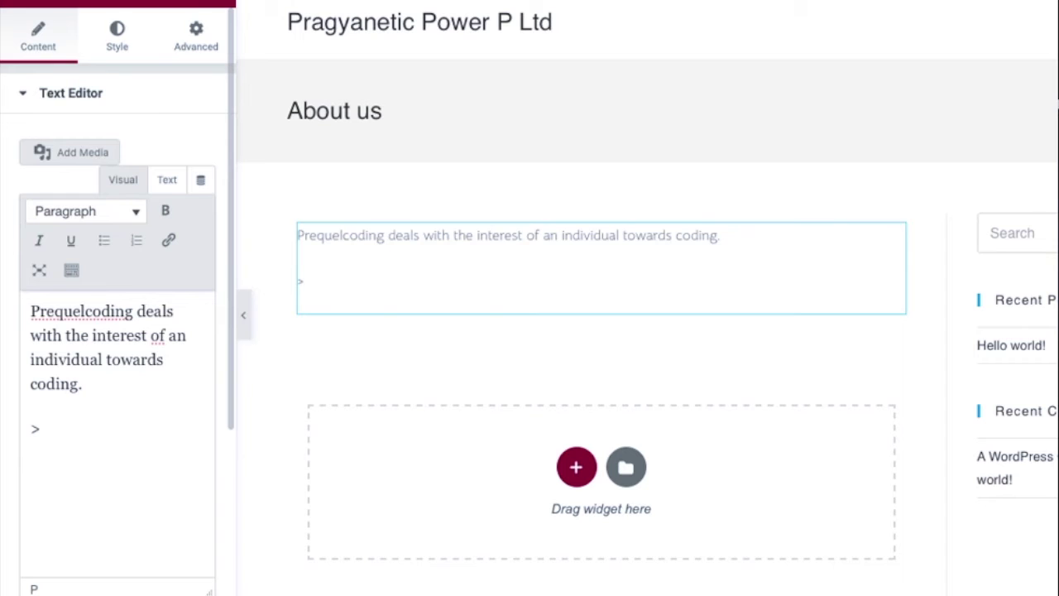
Format both paragraphs of the About us text widget as Heading 1
key("shift+Up")
key("shift+Up")
key("shift+Up")
key("shift+Up")
key("shift+Up")
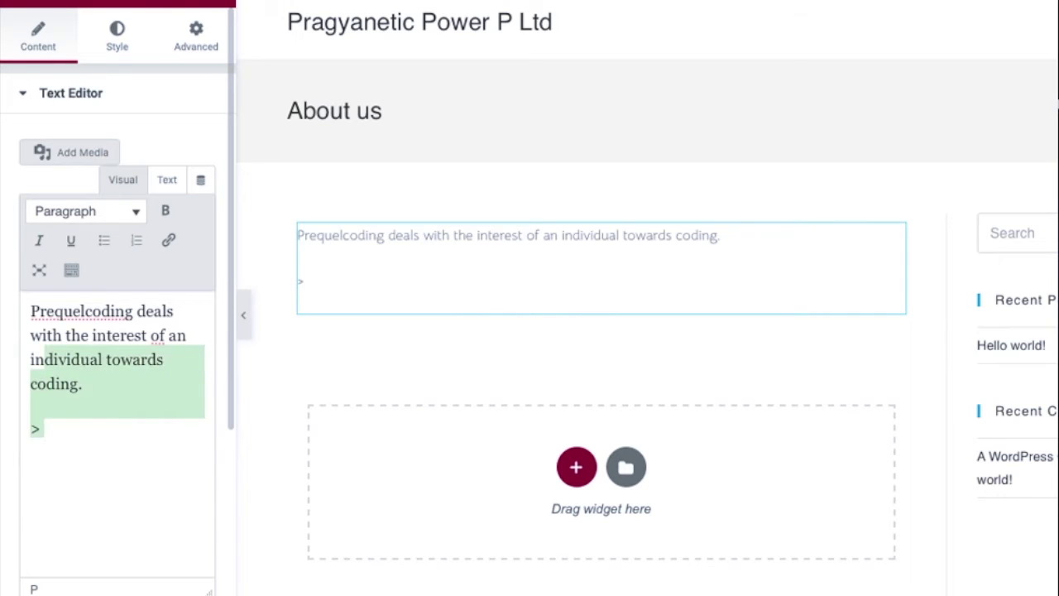
left_click(66, 211)
left_click(135, 279)
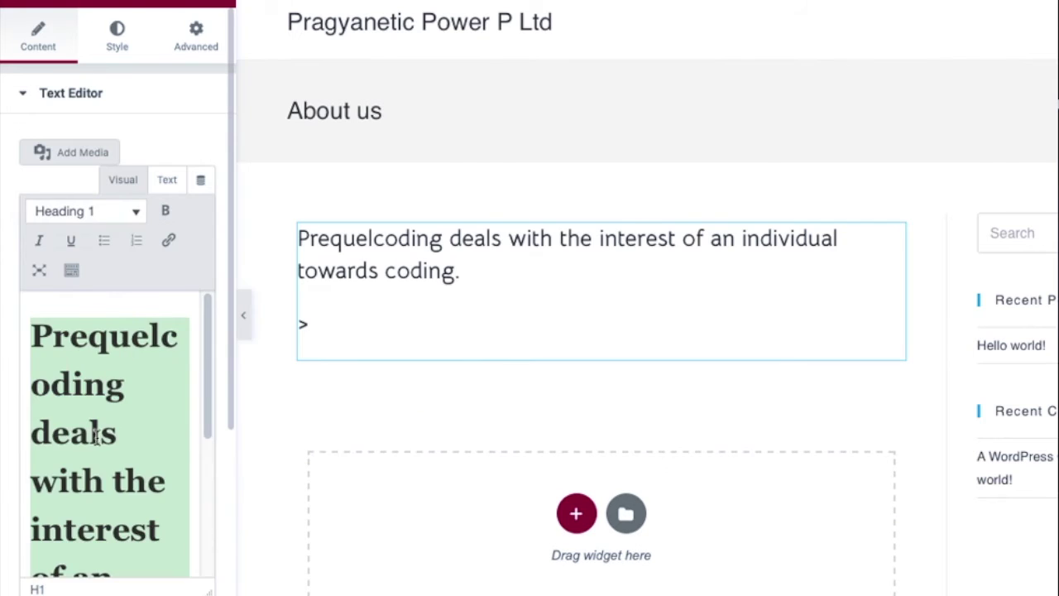
Complete the ">" line with "Coding is something which deals with the mutual relationship built between the user and the computer."
scroll(120, 347, "down", 3)
left_click(87, 529)
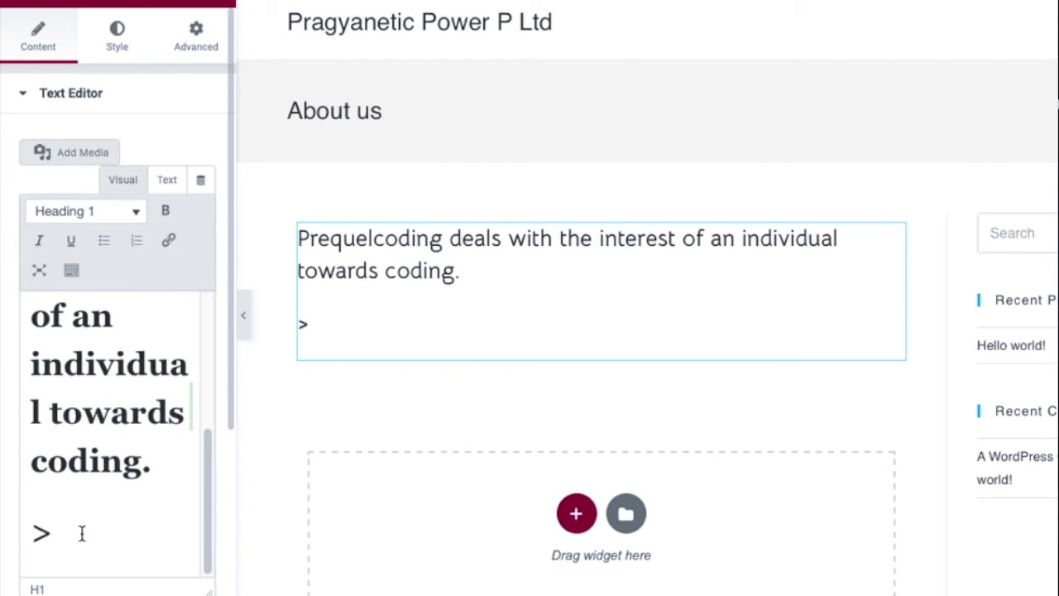
type("Coding is s")
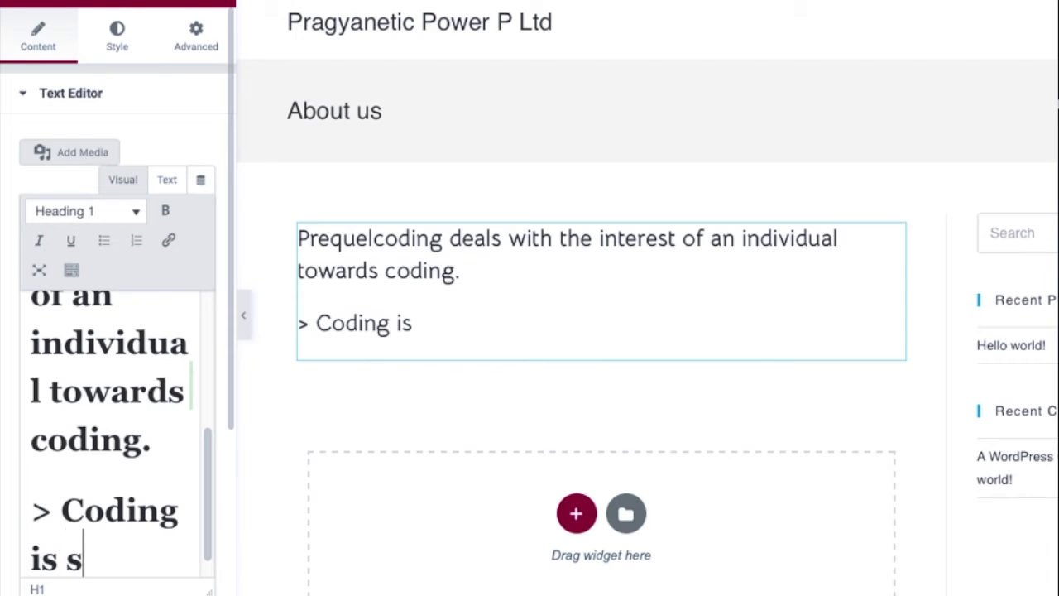
type("omething which deals with the mut")
key("BackSpace")
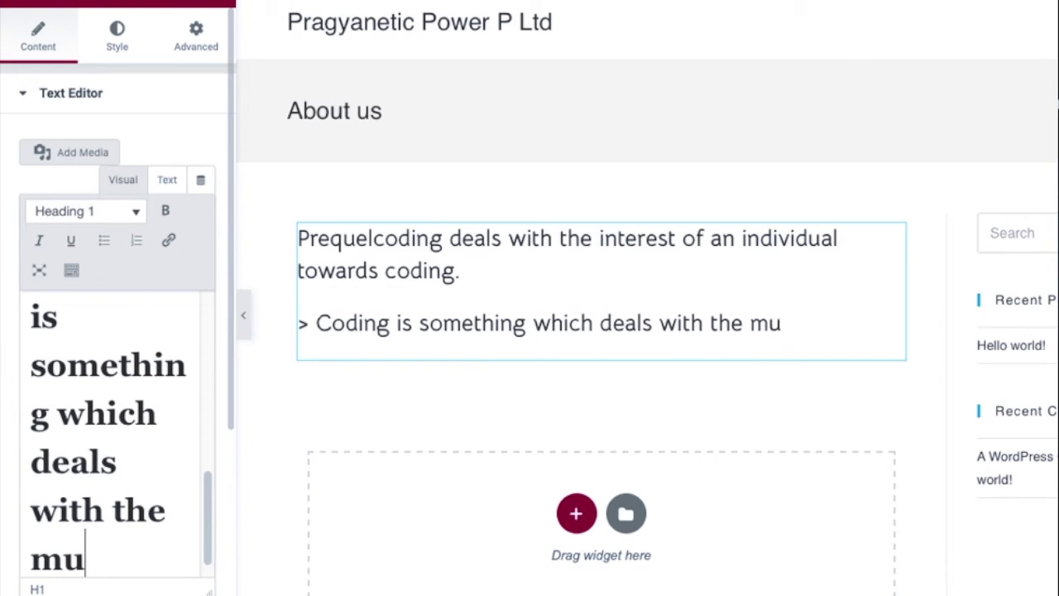
type("tusa")
key("BackSpace")
key("BackSpace")
type("al ")
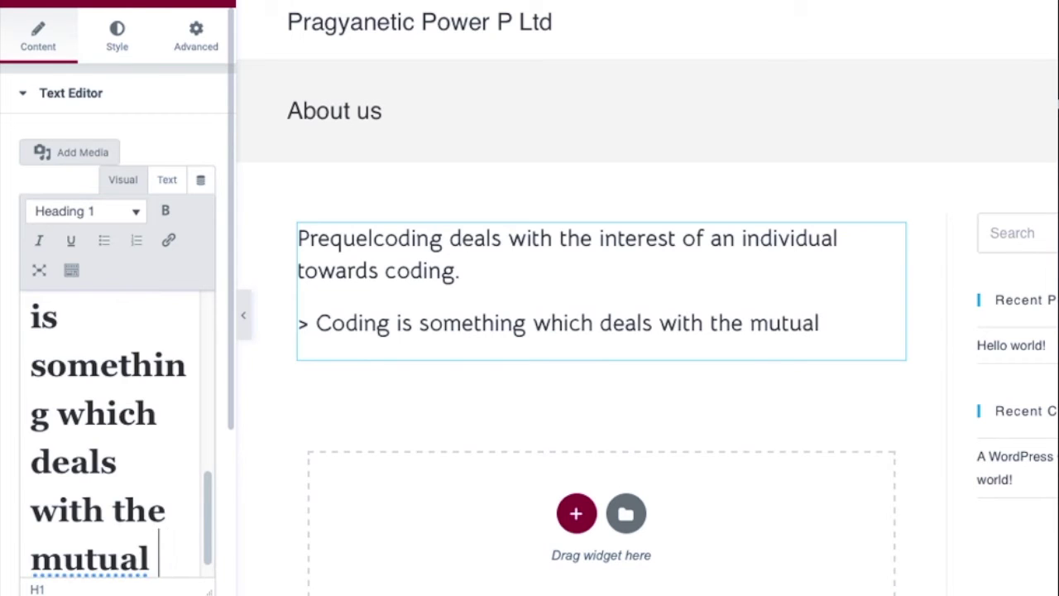
type("rela")
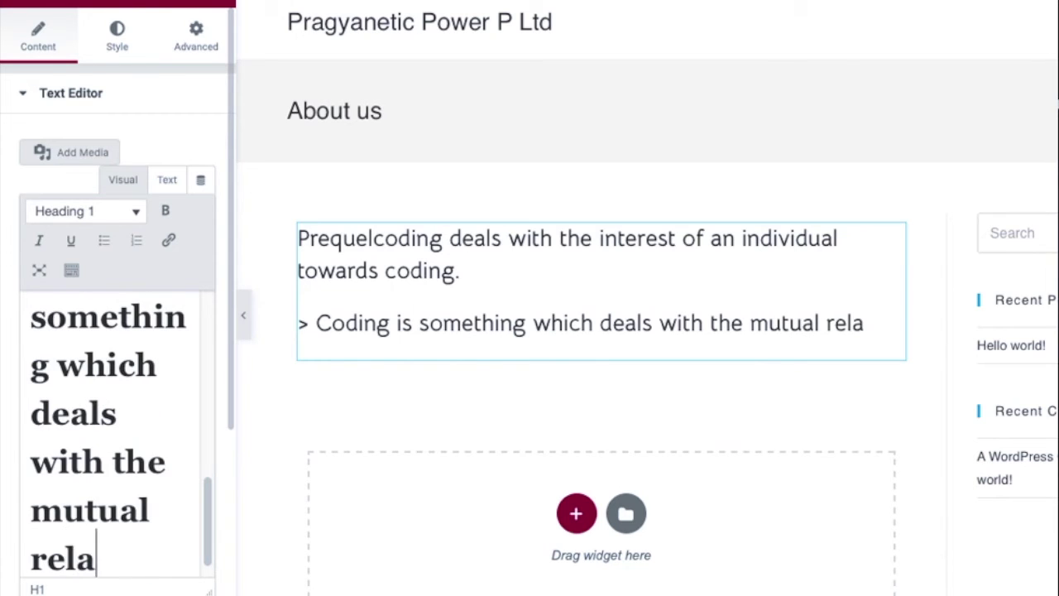
type("tionshio")
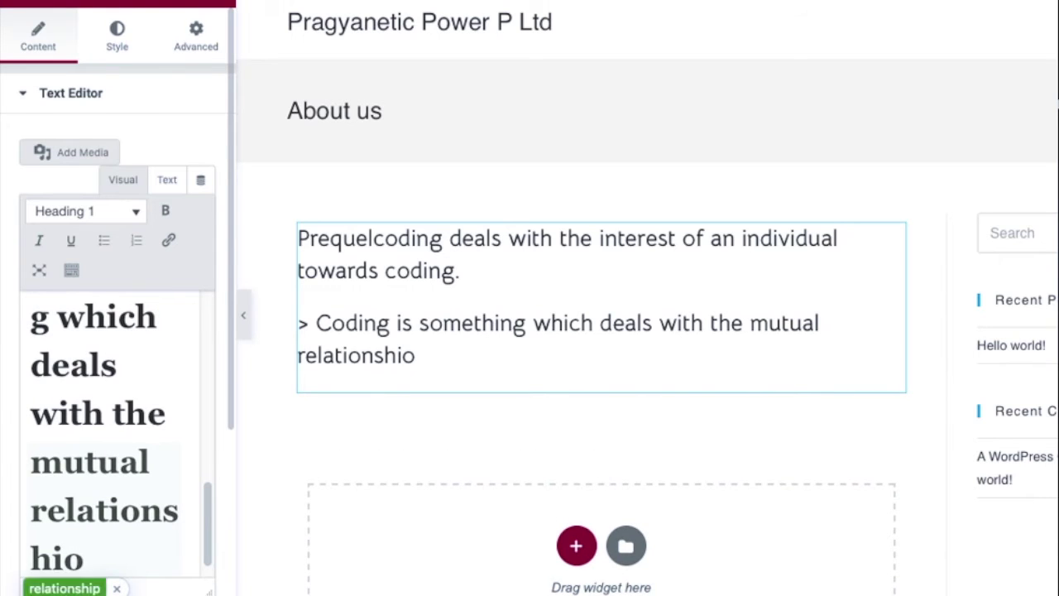
key("BackSpace")
type("p b")
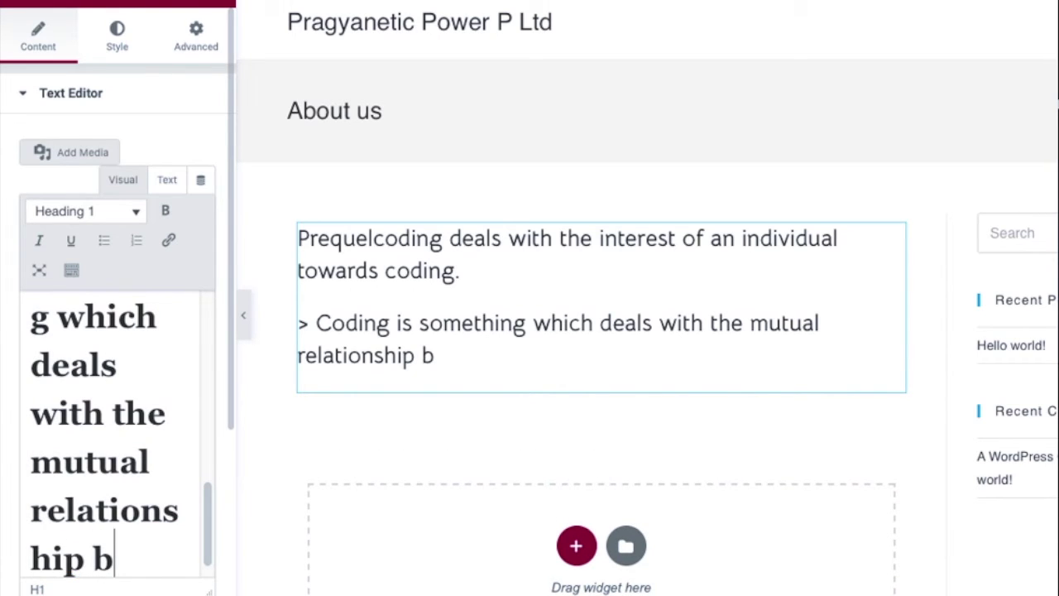
type("uilt b")
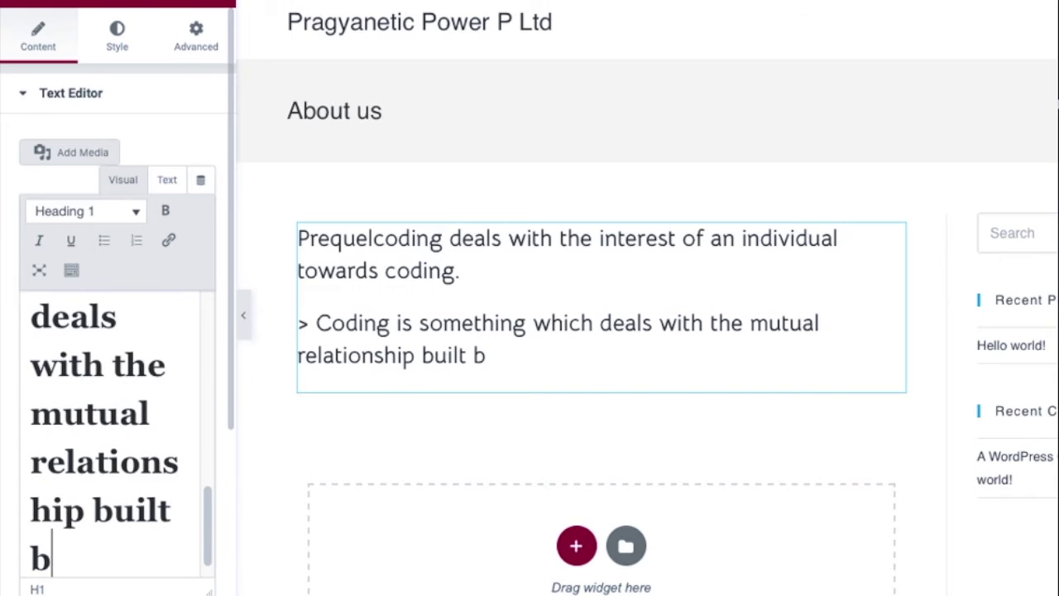
type("etqween the u")
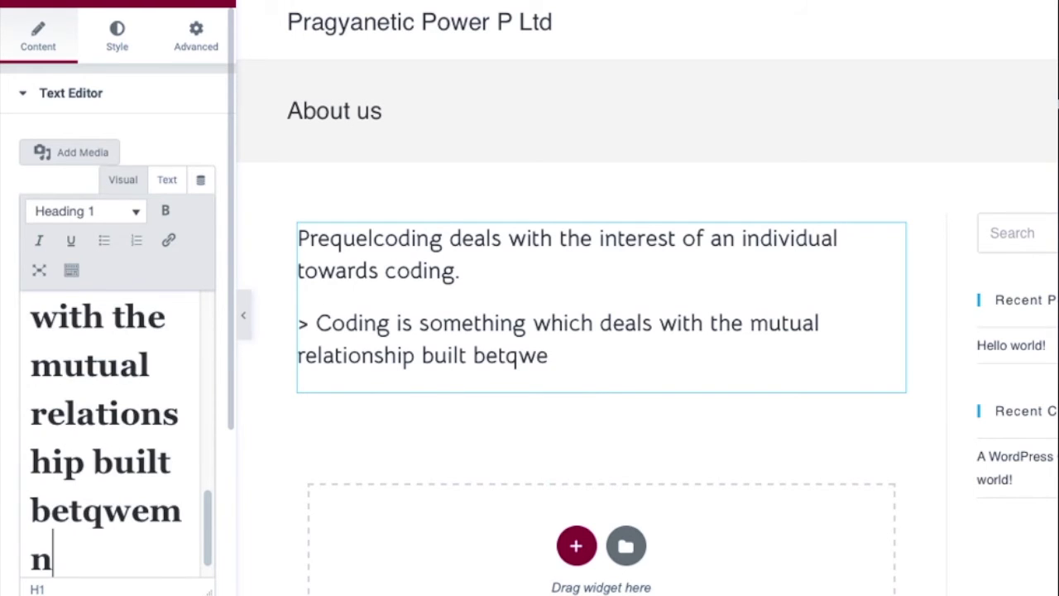
type("se")
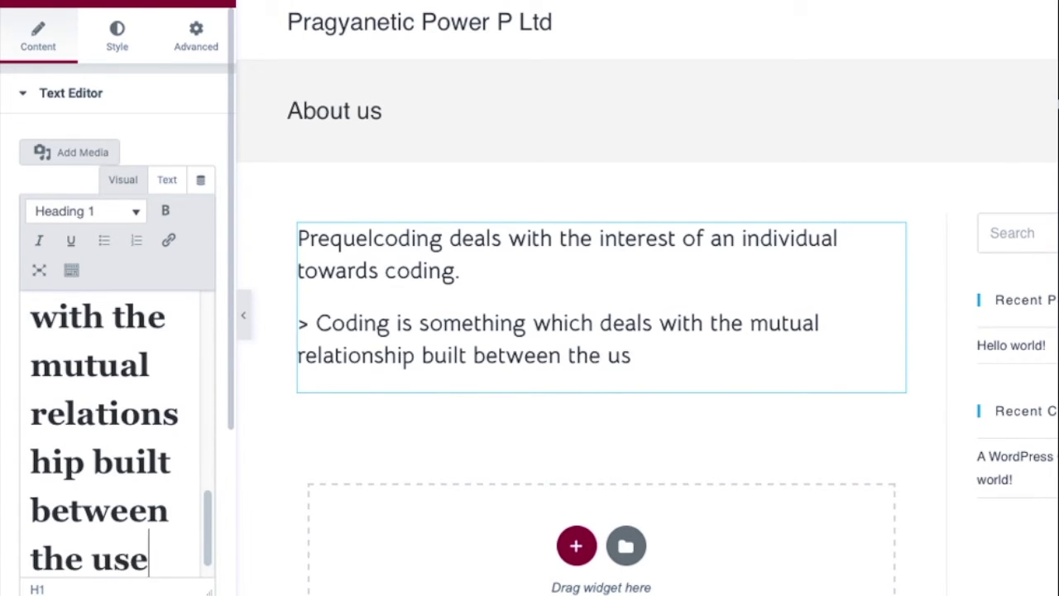
type("r and t")
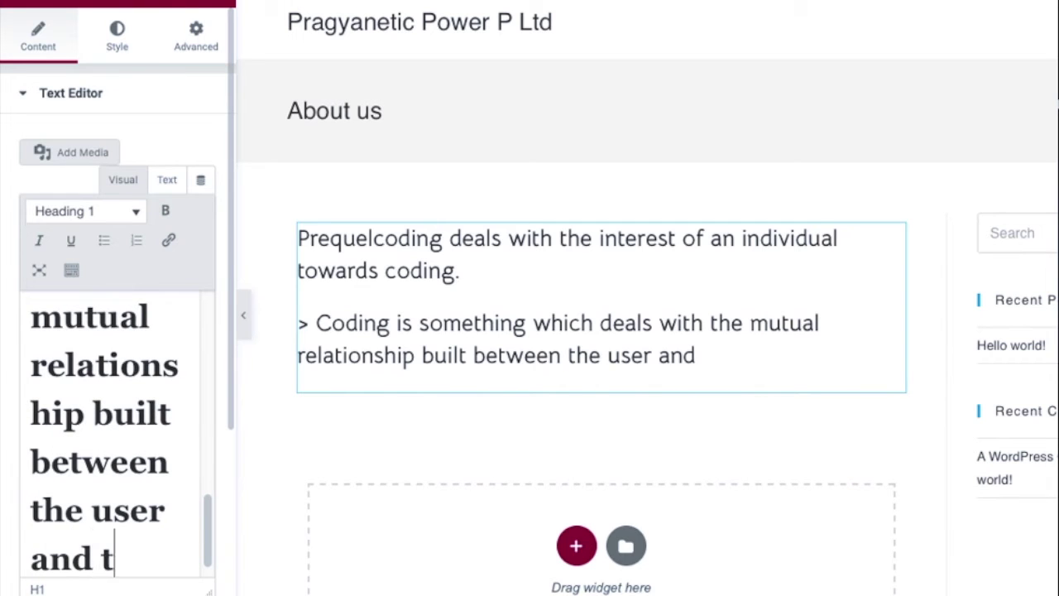
type("he compute")
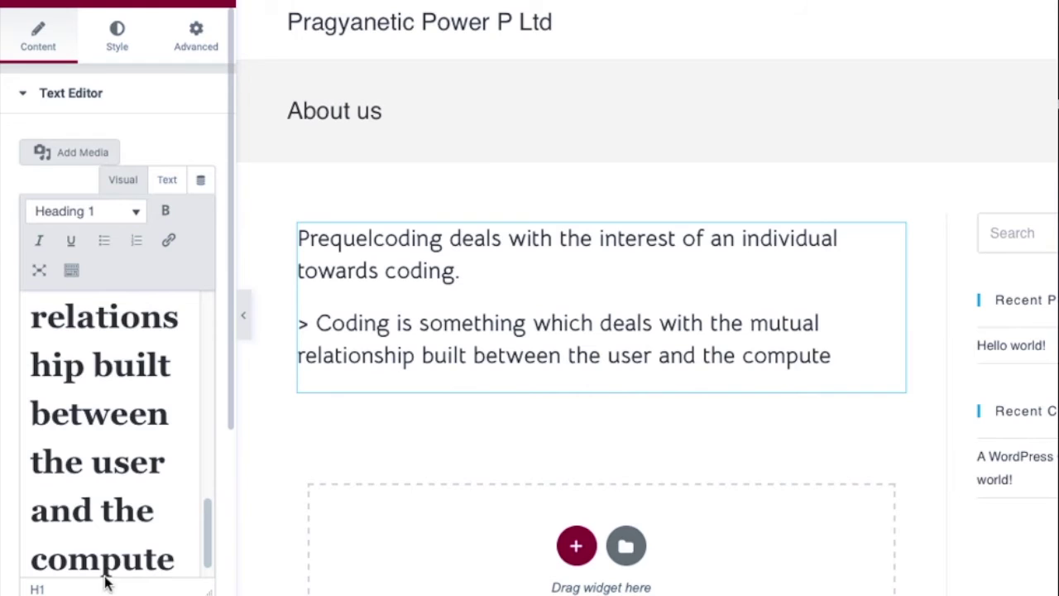
type("r.")
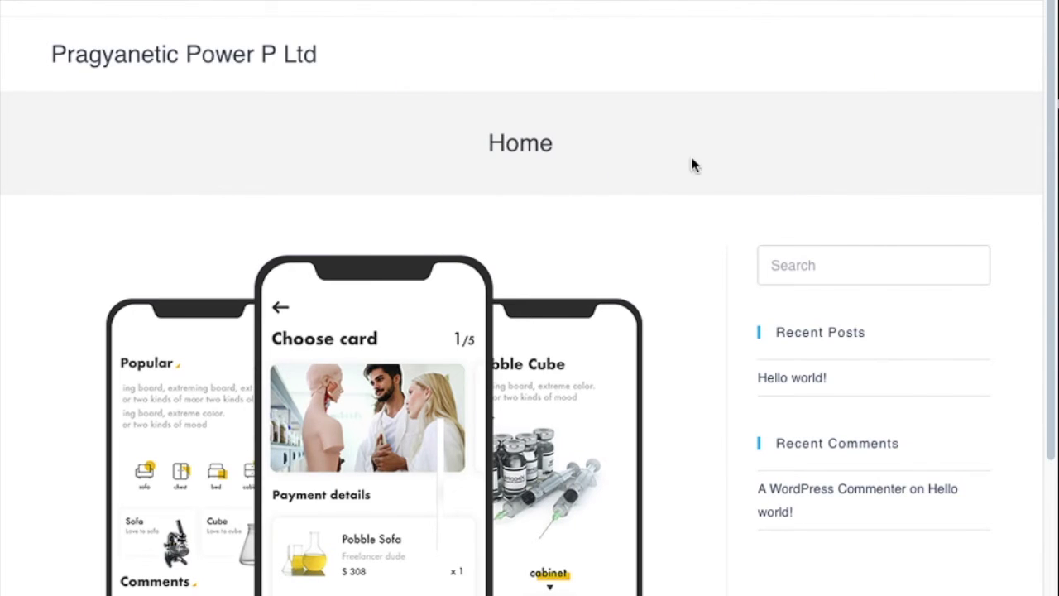
Review the whole Home page with its centered phone mockup image in the page preview
scroll(752, 260, "down", 3)
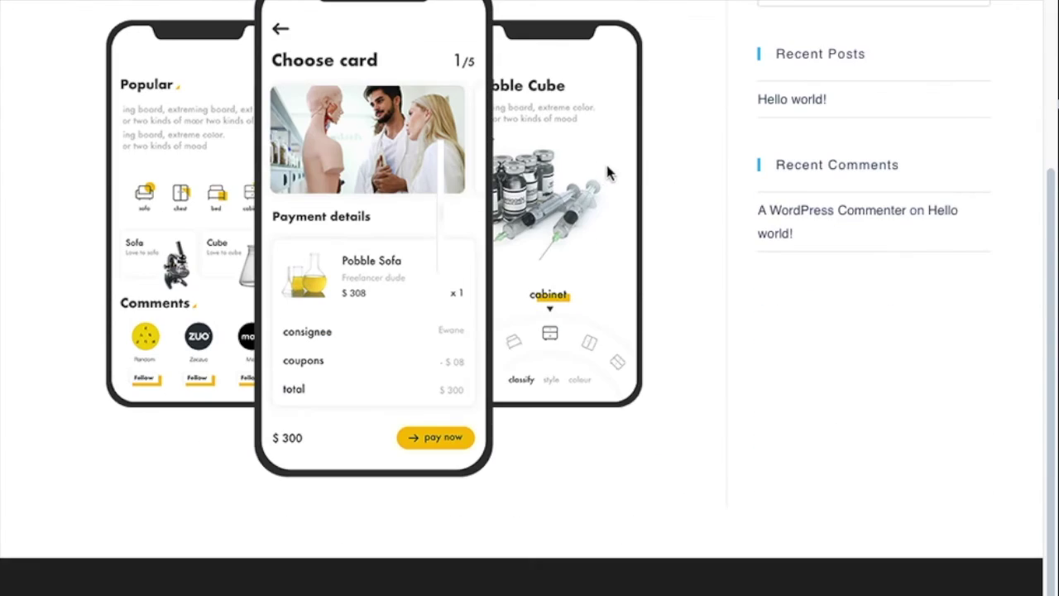
scroll(473, 136, "up", 3)
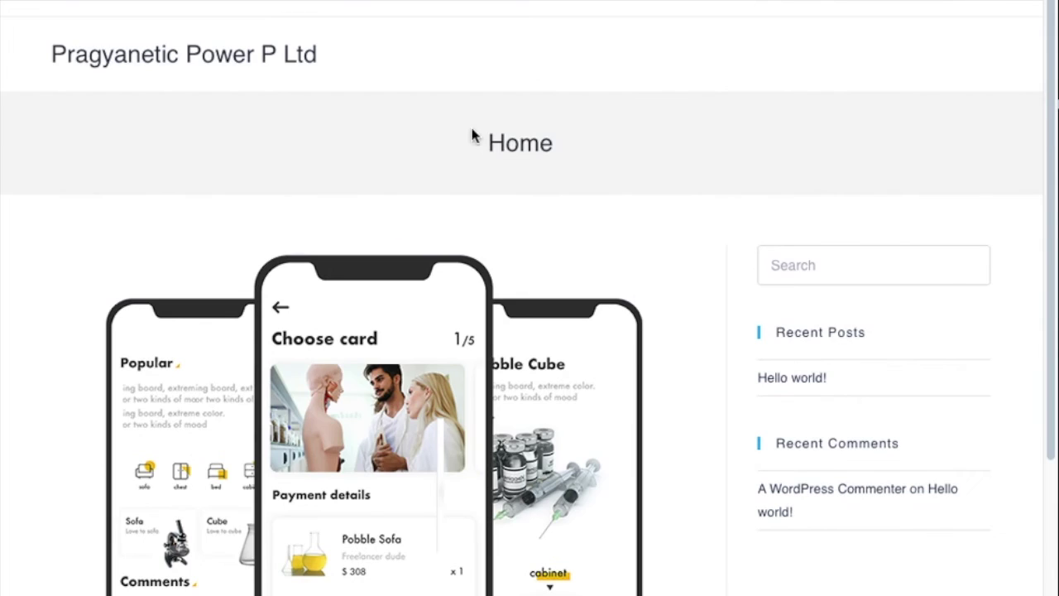
key("super+l")
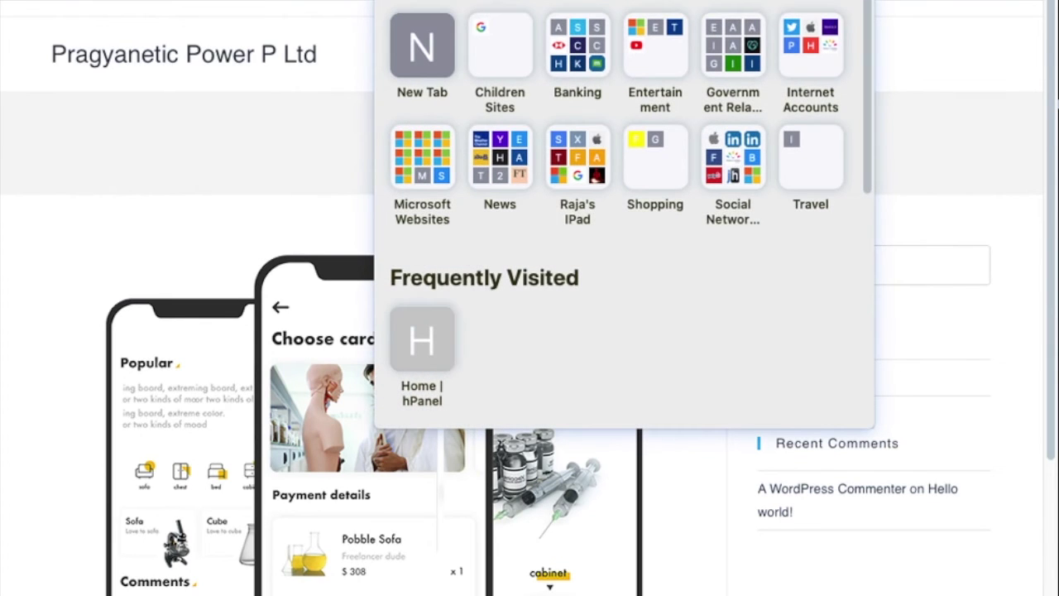
type("prag")
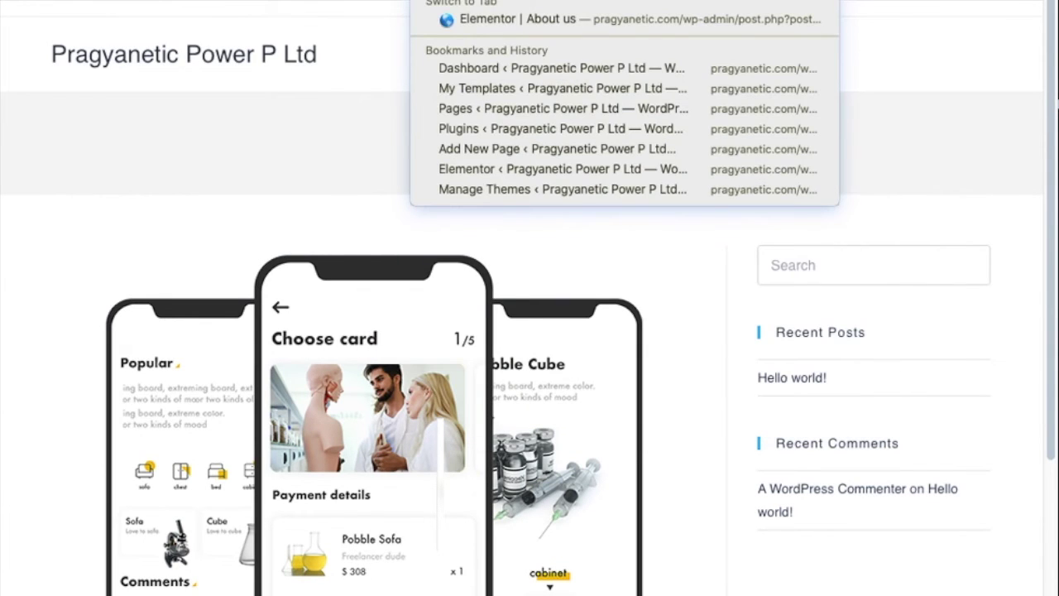
key("Escape")
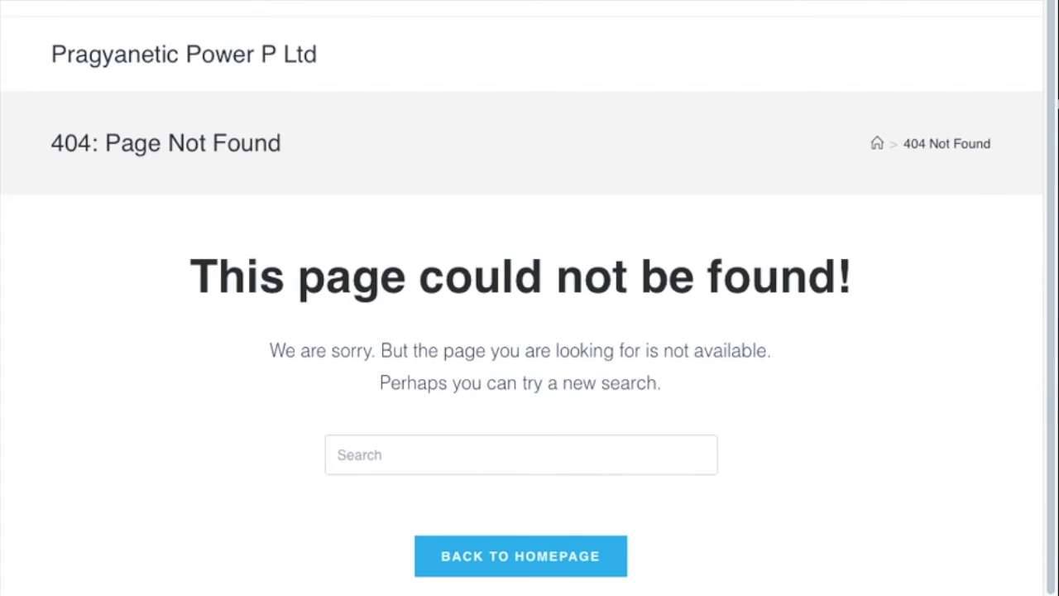
key("super+l")
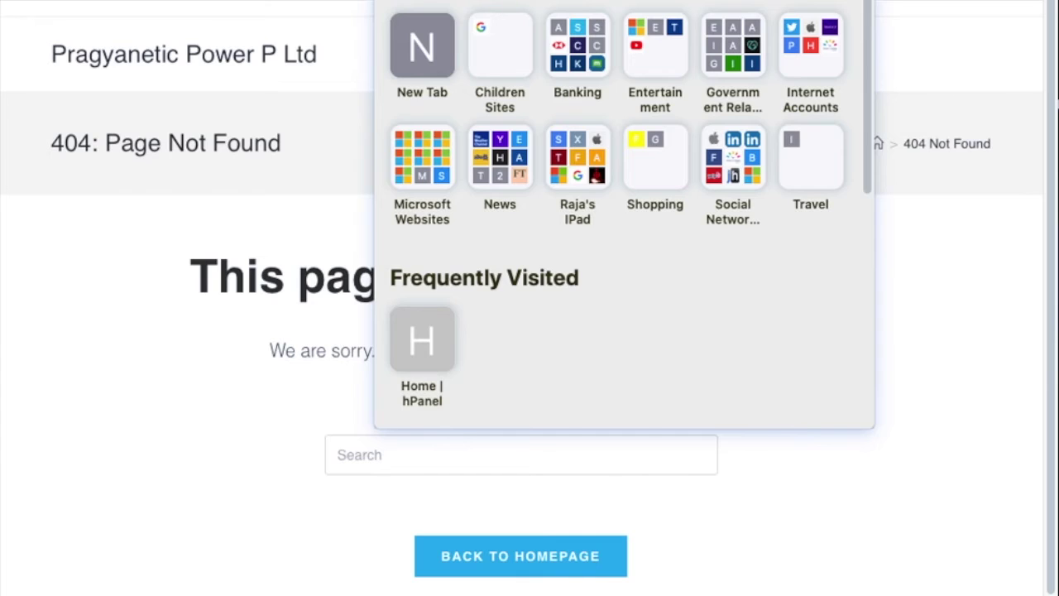
key("Escape")
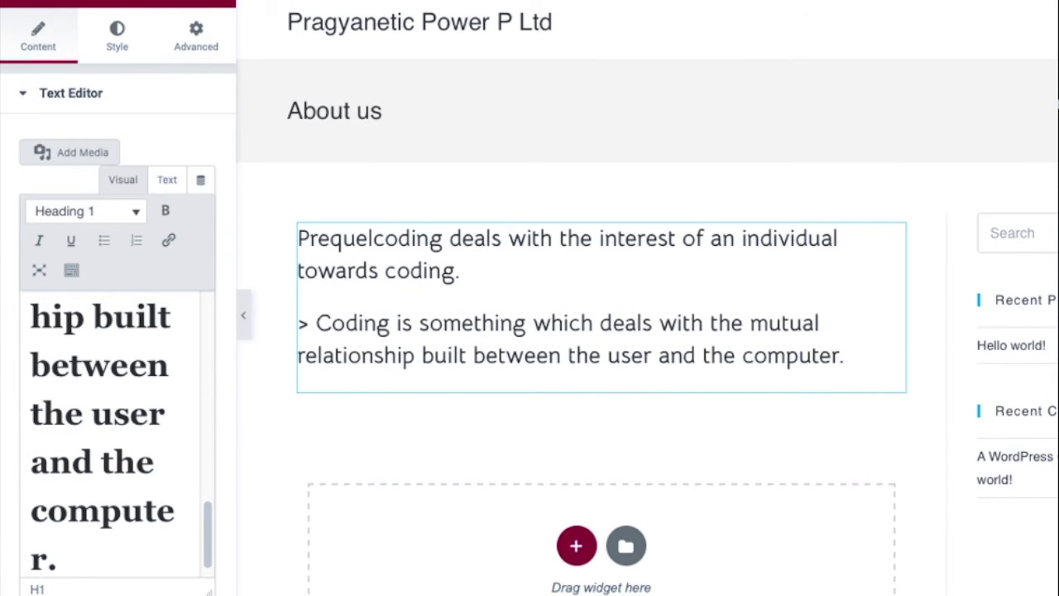
Leave the Elementor editor of the About us page and open the site's Menus management screen
scroll(594, 232, "down", 3)
scroll(593, 232, "up", 3)
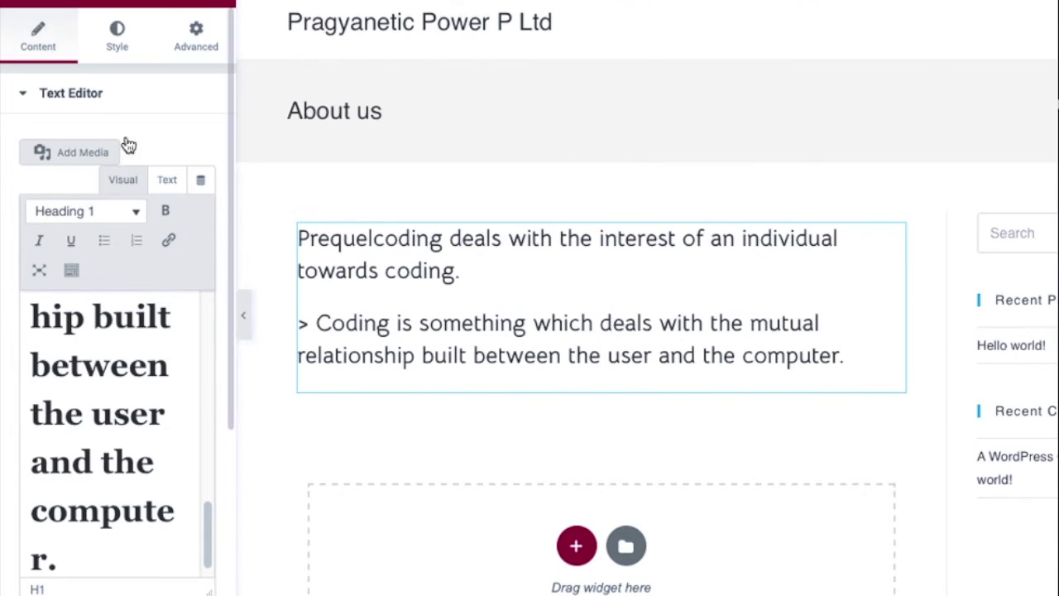
left_click(212, 34)
left_click(39, 56)
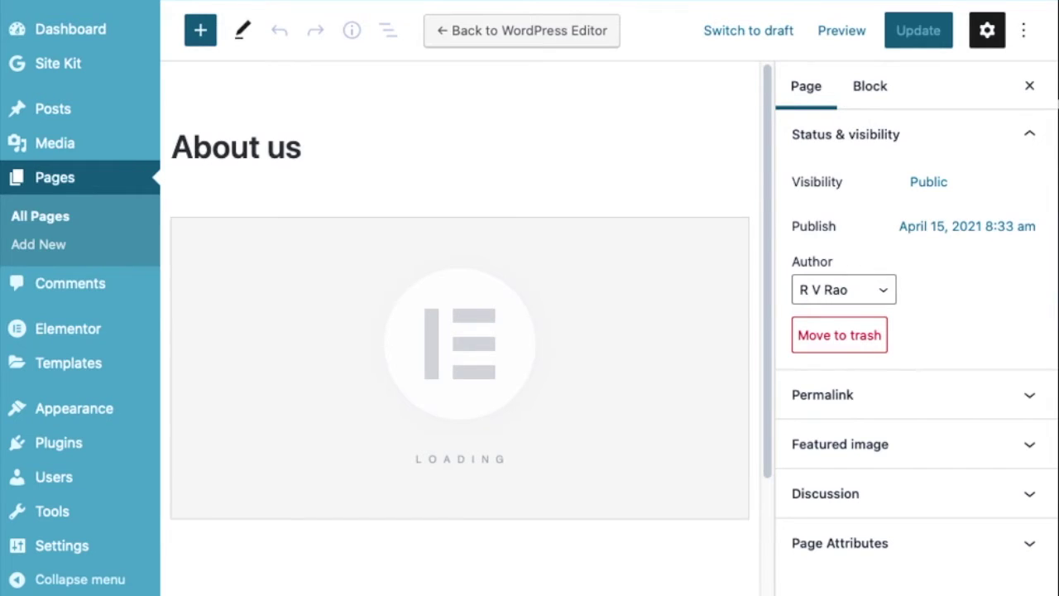
mouse_move(89, 341)
mouse_move(104, 409)
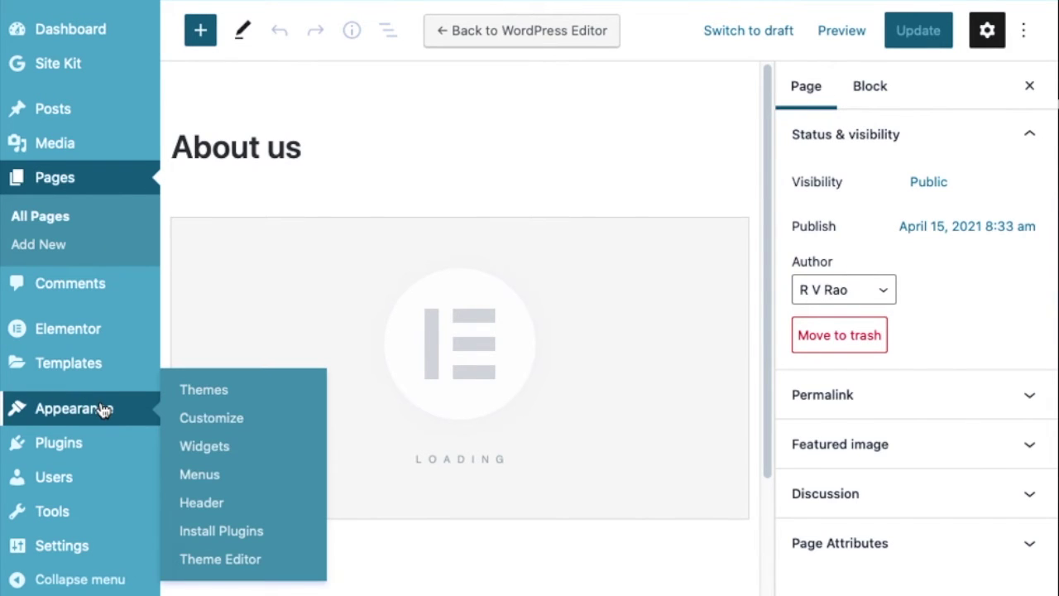
left_click(209, 473)
Create a menu named "My New Menu" with the Top Bar, Main and Footer display locations
scroll(519, 258, "down", 3)
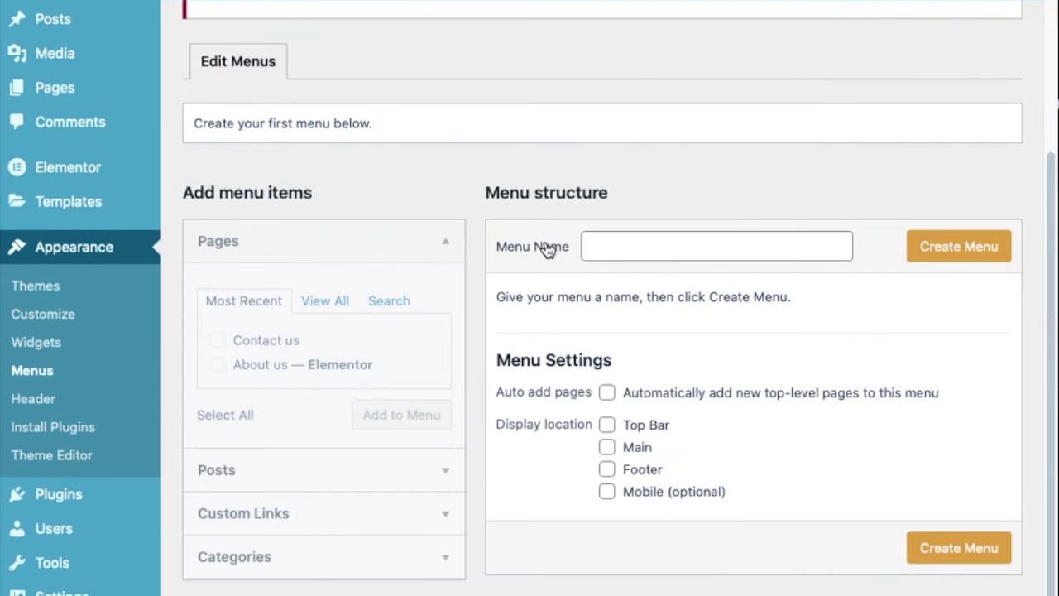
left_click(609, 425)
left_click(609, 448)
left_click(610, 469)
left_click(979, 550)
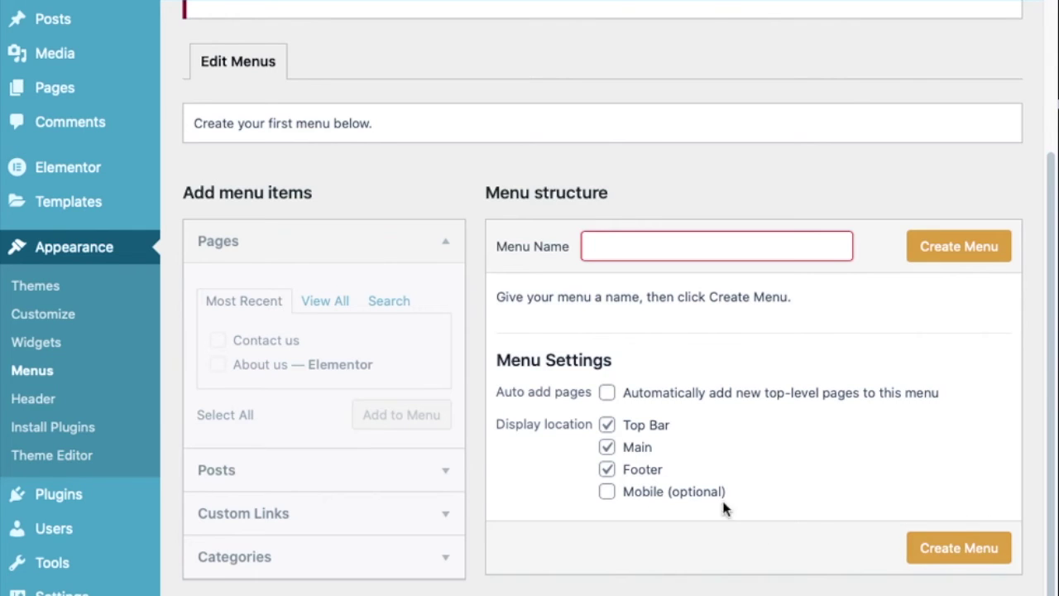
left_click(699, 246)
type("My New ")
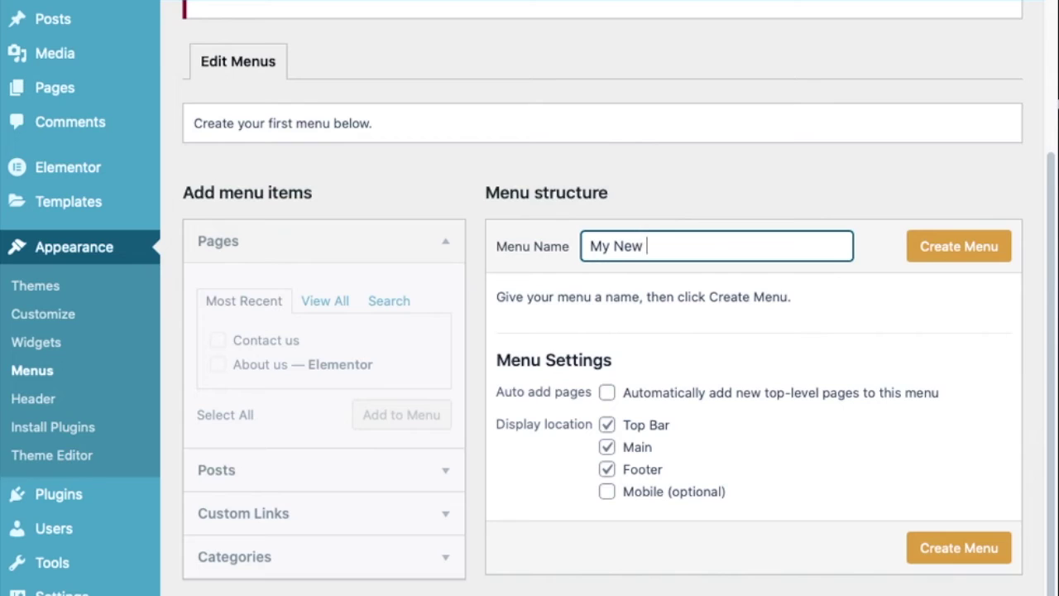
type("Menu")
left_click(959, 247)
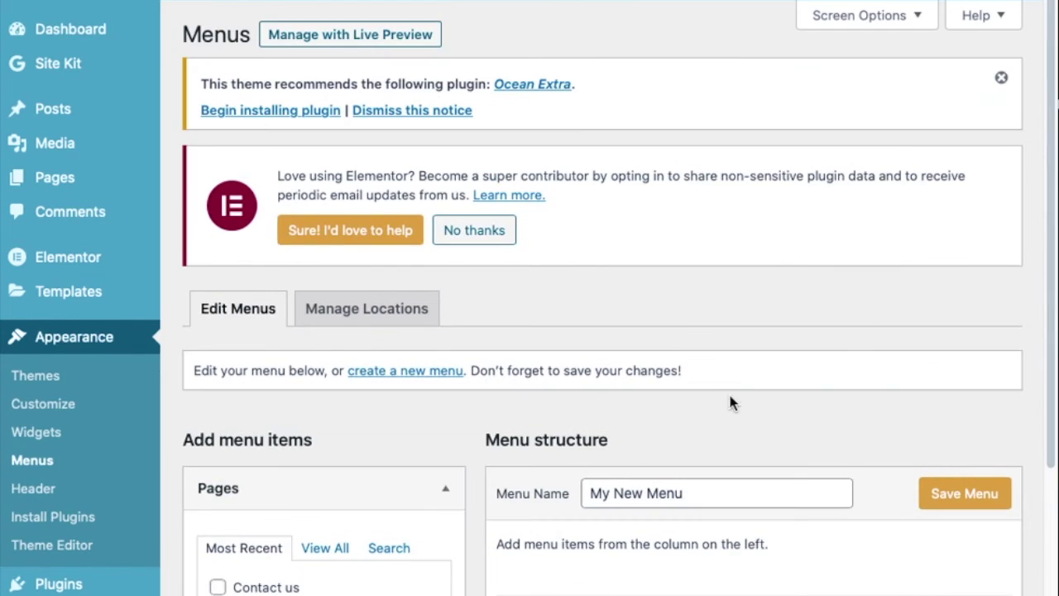
Add the Home front page to My New Menu from the full list of pages
scroll(736, 397, "down", 3)
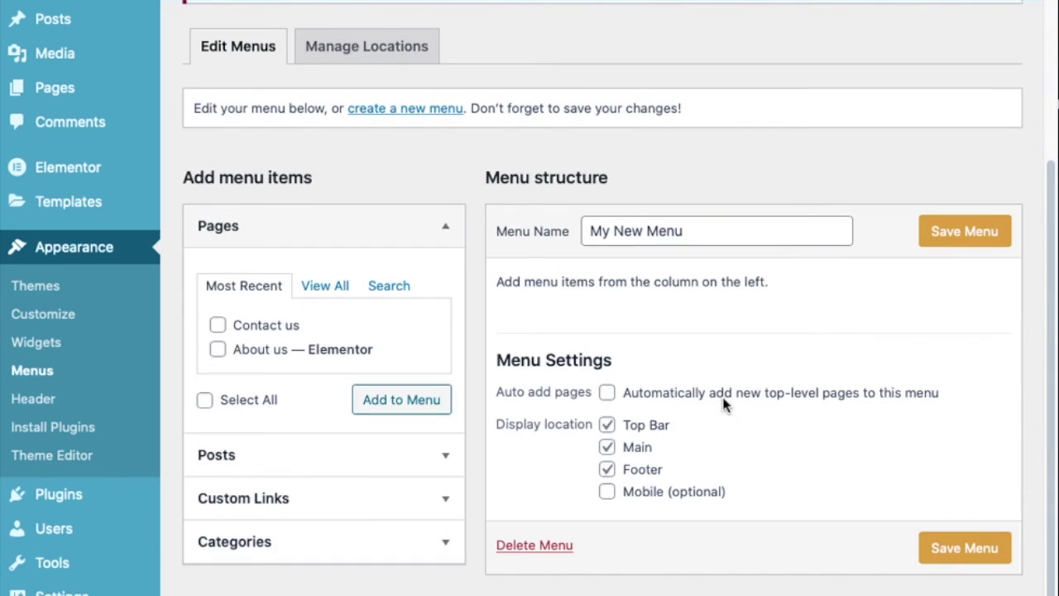
left_click(221, 354)
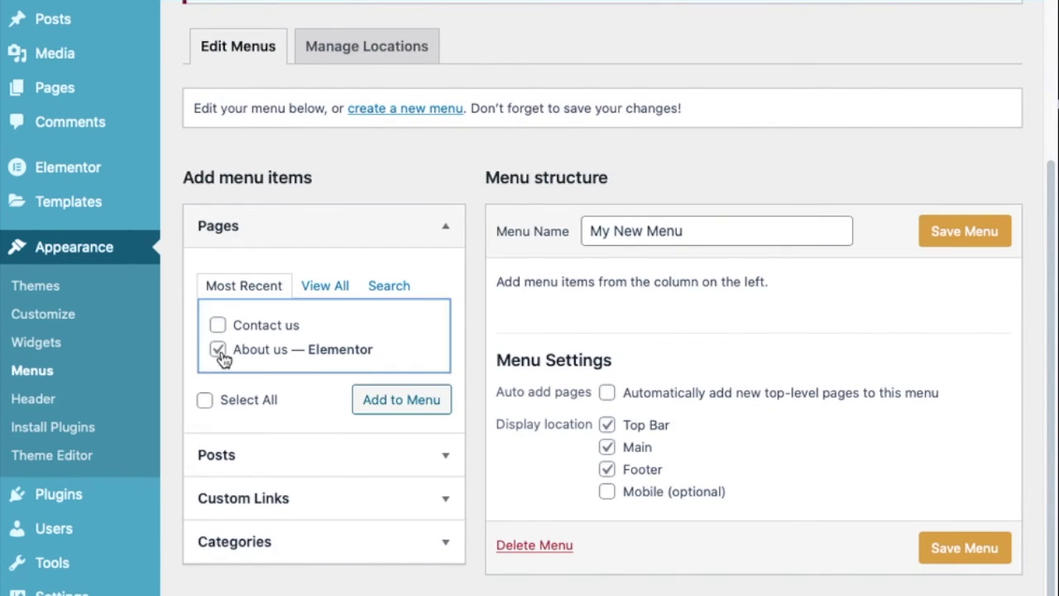
left_click(219, 329)
left_click(330, 295)
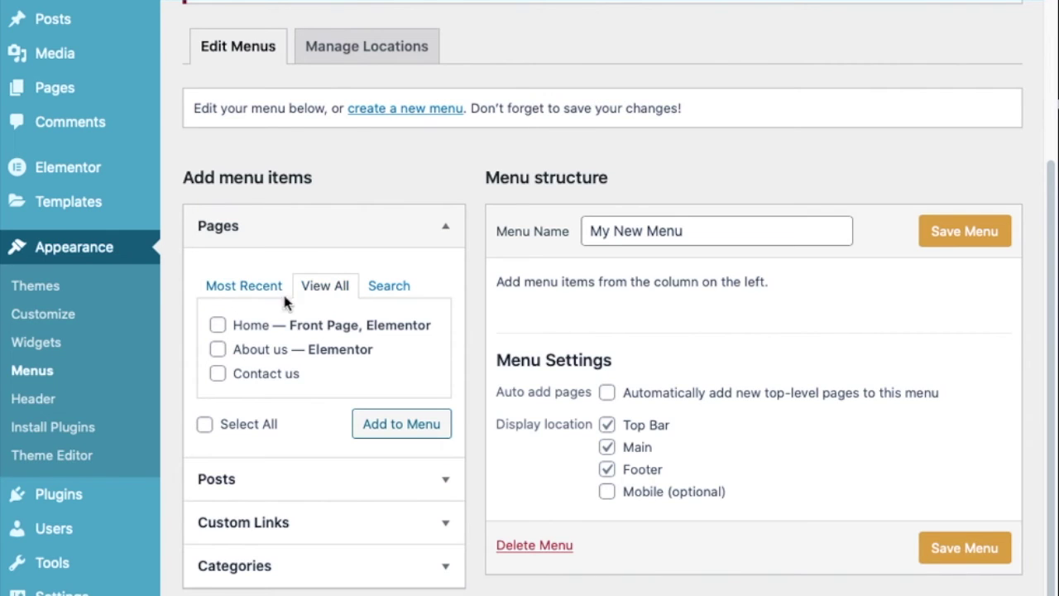
left_click(218, 325)
left_click(419, 424)
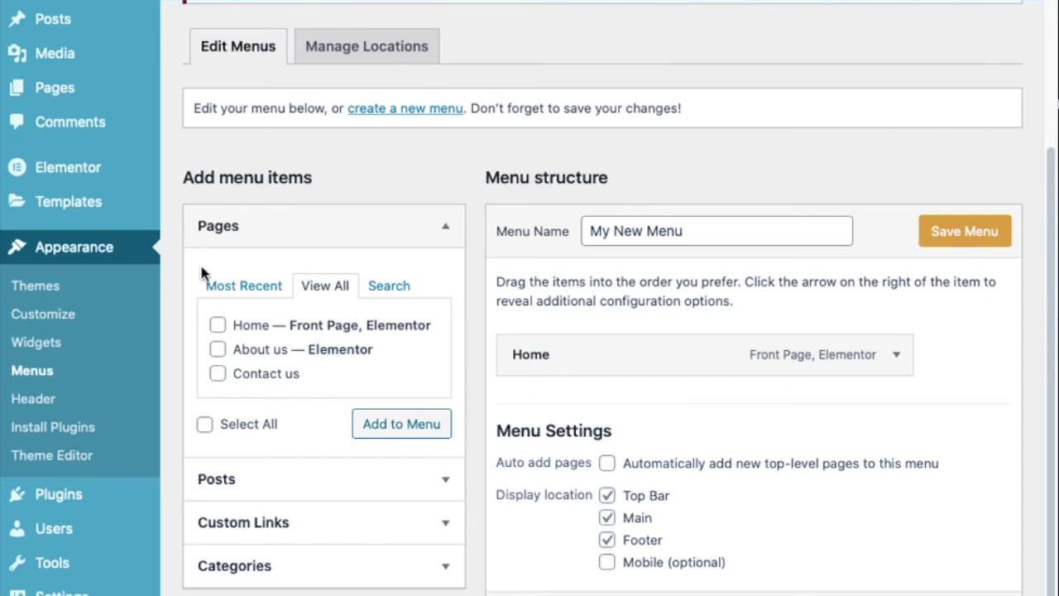
Add the Contact us and About us pages to My New Menu and save the menu
left_click(240, 290)
left_click(219, 351)
left_click(217, 325)
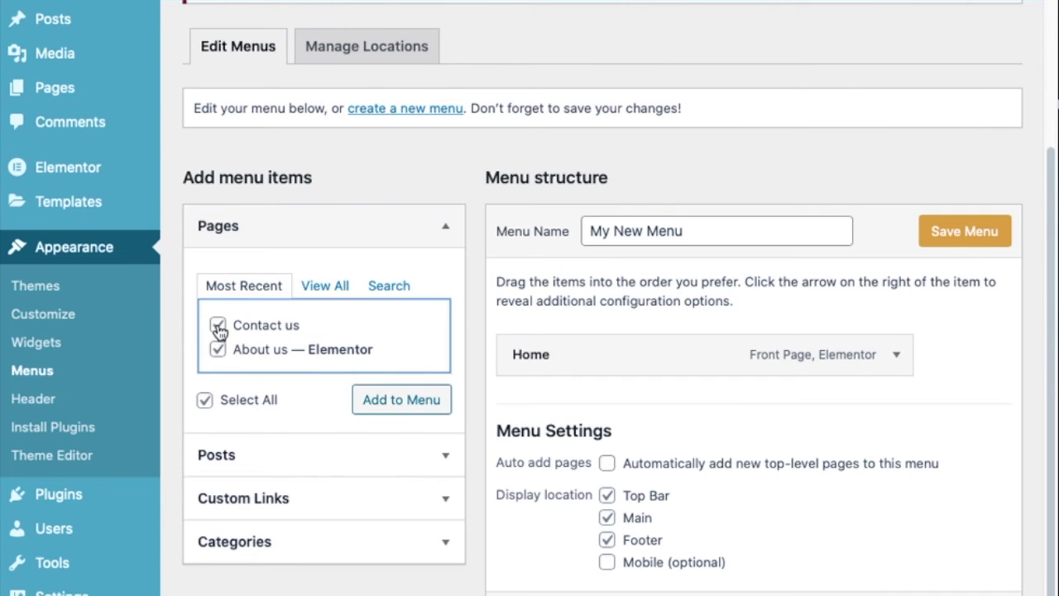
left_click(404, 406)
scroll(662, 480, "down", 2)
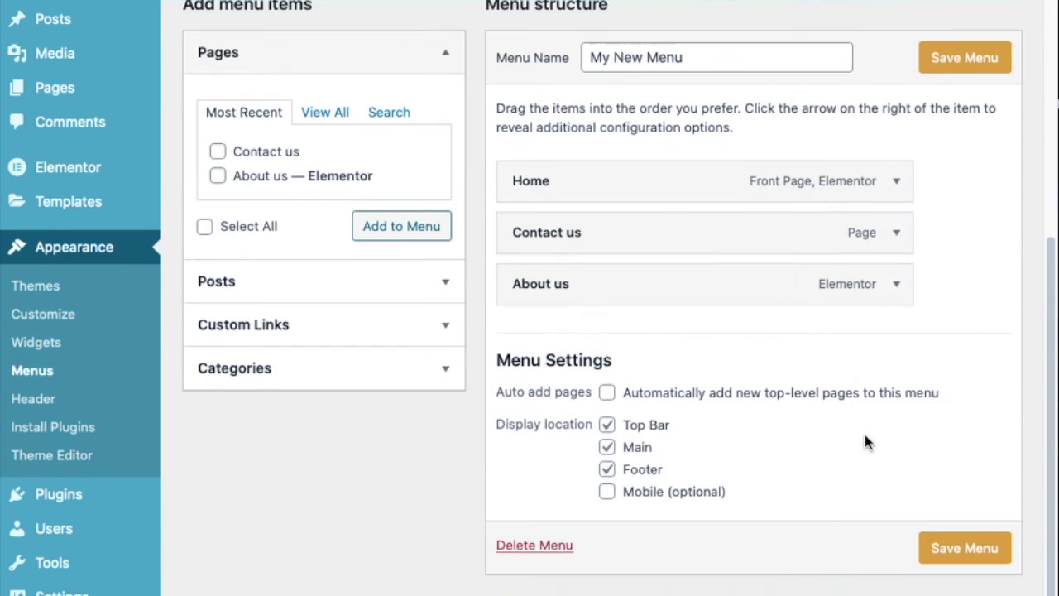
left_click(971, 552)
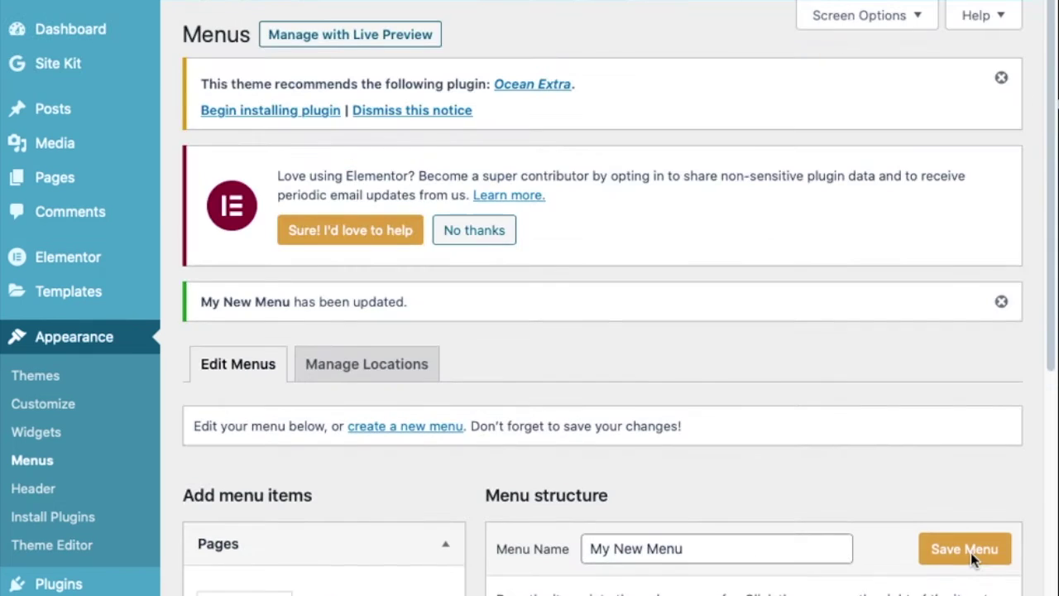
scroll(622, 466, "down", 5)
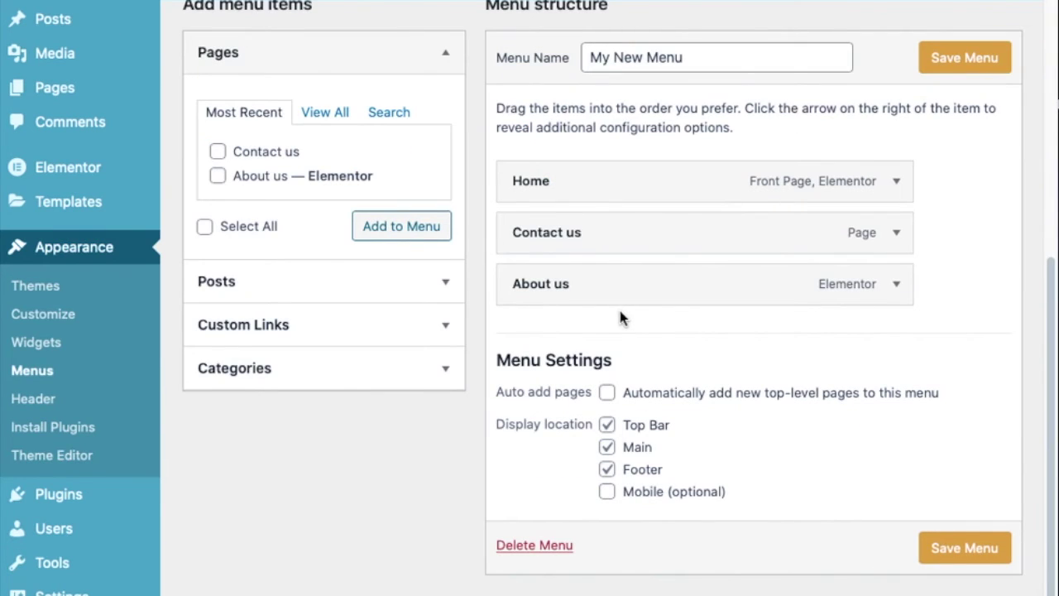
scroll(816, 3, "up", 6)
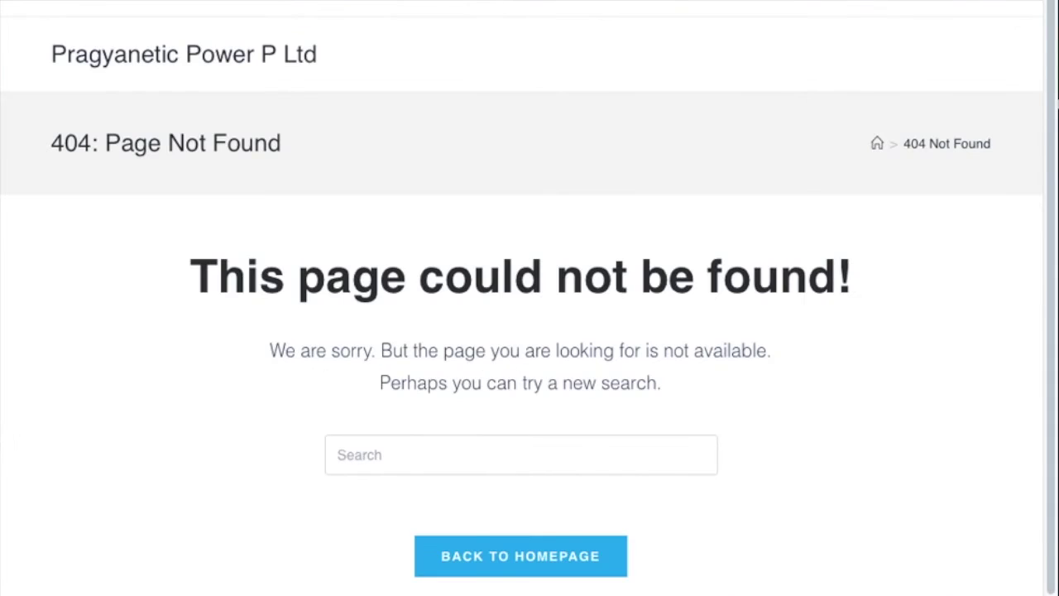
Load the live site's homepage and check its navigation menus and page content
key("super+l")
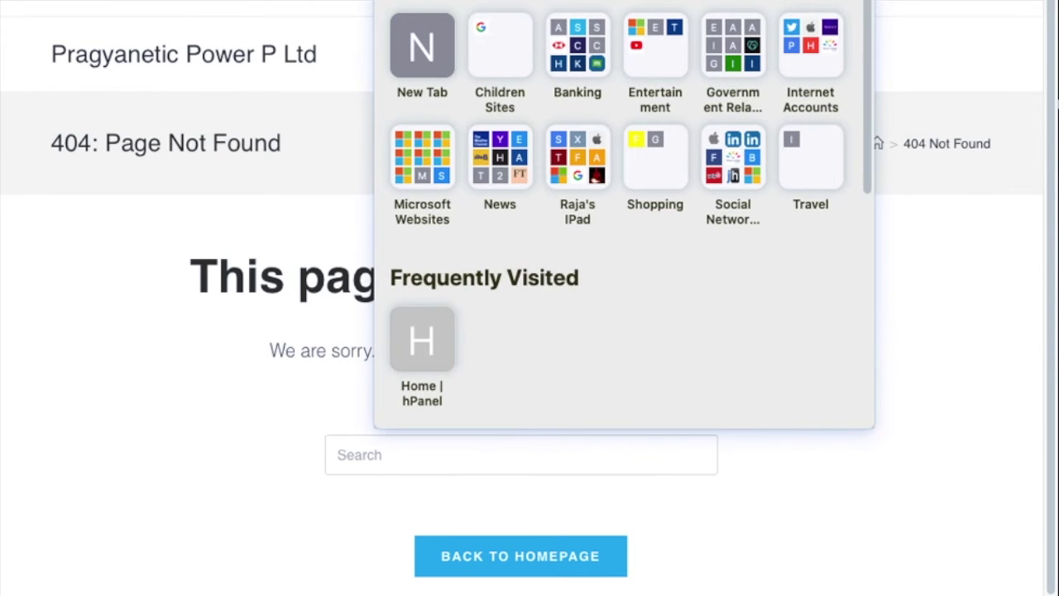
type("p")
key("Return")
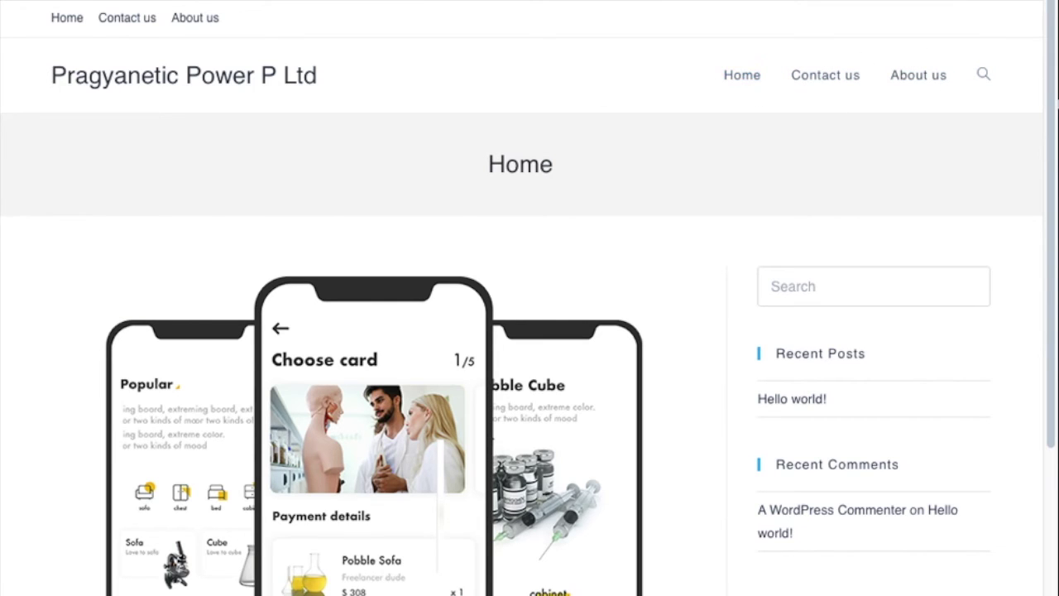
scroll(798, 239, "down", 4)
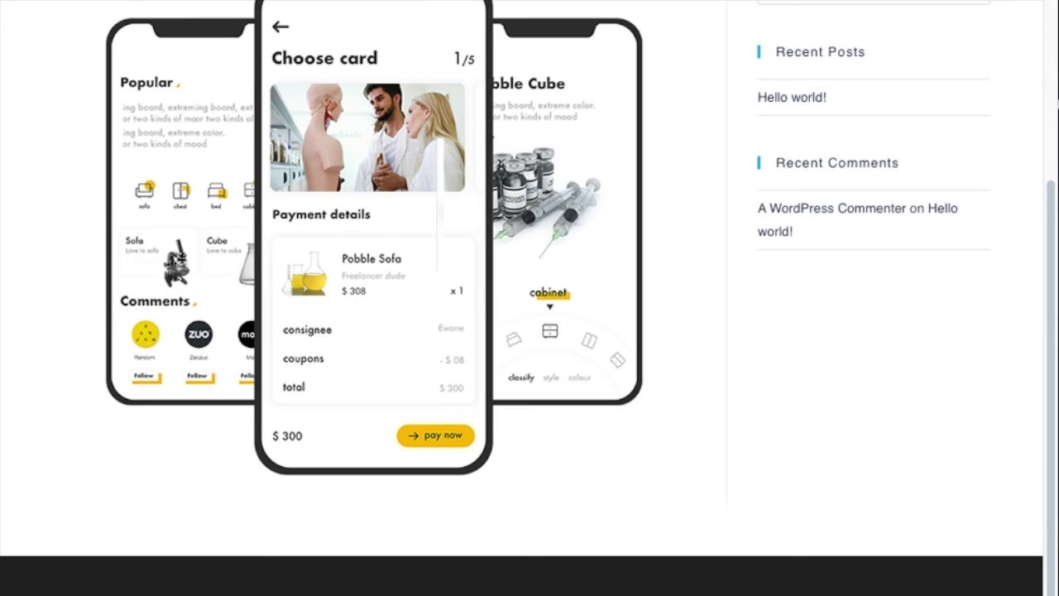
scroll(903, 268, "up", 4)
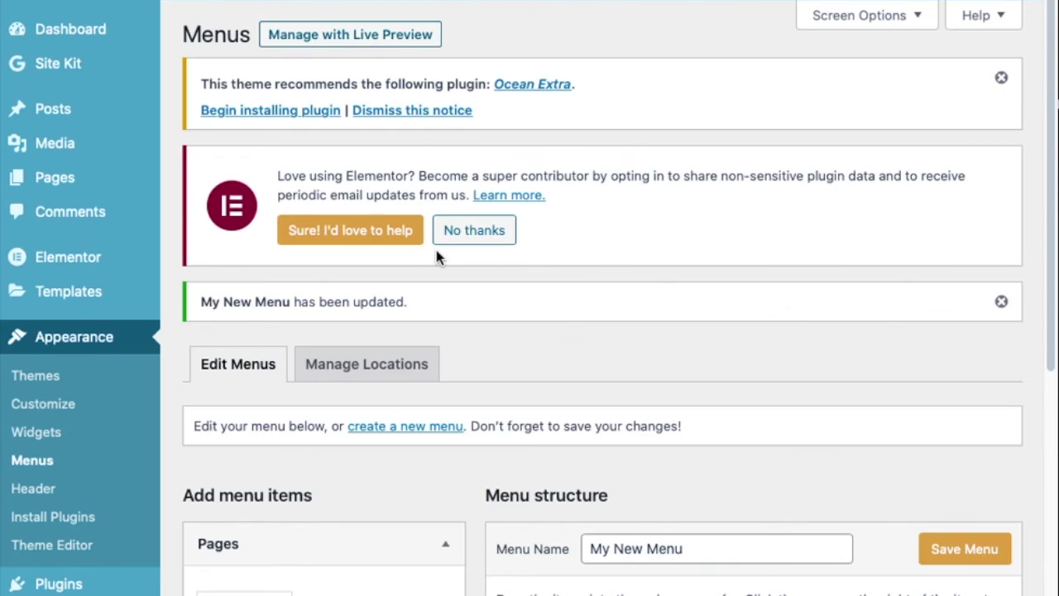
Open the Contact us page from the list of all pages and edit it with Elementor
scroll(437, 256, "down", 3)
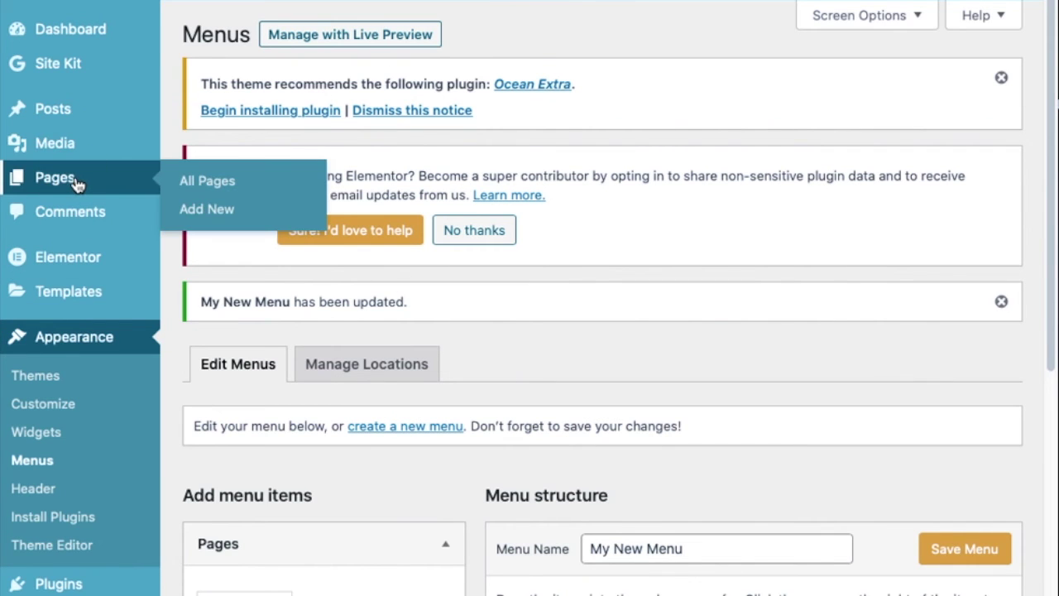
left_click(75, 177)
scroll(438, 362, "down", 2)
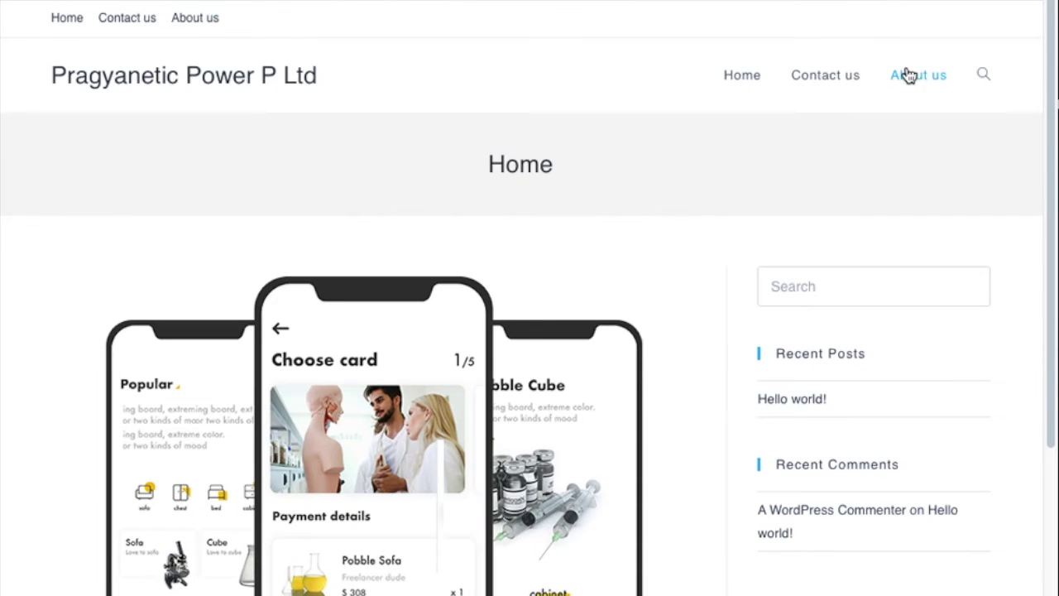
scroll(331, 397, "down", 1)
scroll(300, 397, "up", 1)
left_click_drag(83, 298, 610, 516)
left_click(612, 517)
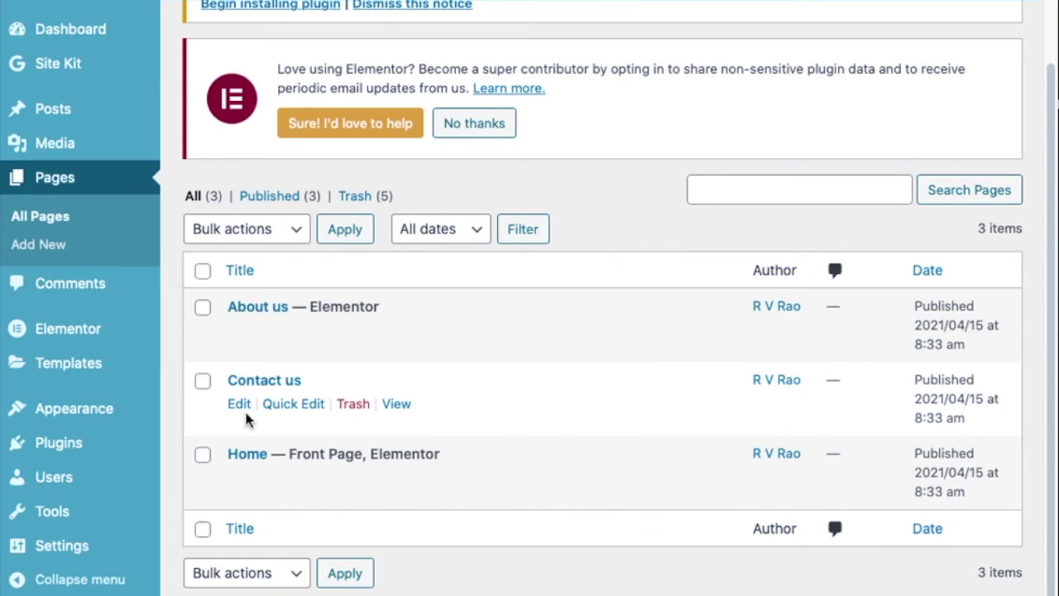
left_click(247, 407)
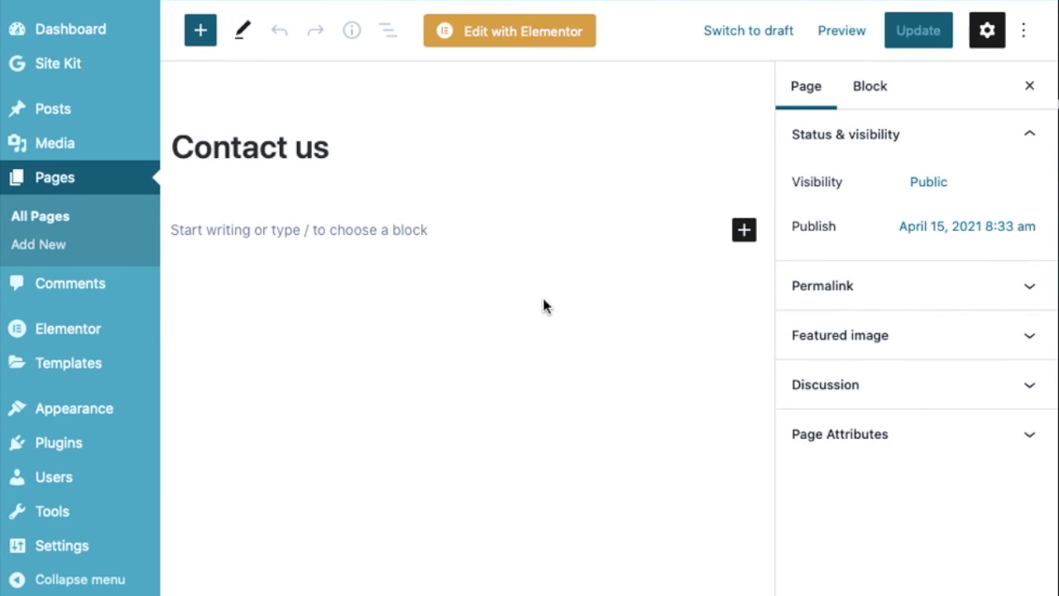
left_click(523, 35)
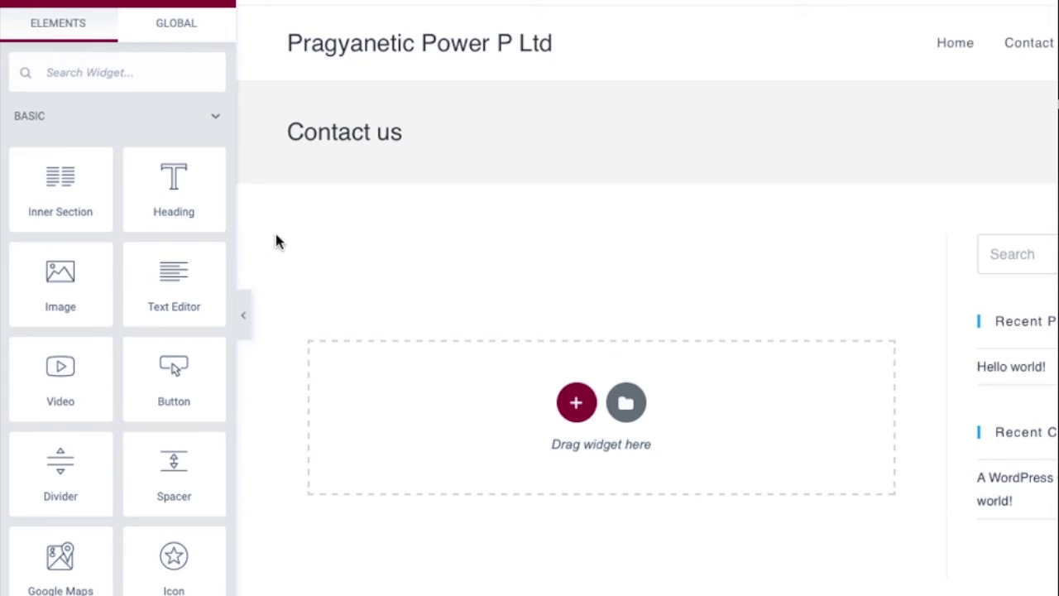
Add a Text Editor widget to the empty section and replace its placeholder text with "Regarding any queries you may reach us out:"
left_click_drag(188, 277, 605, 423)
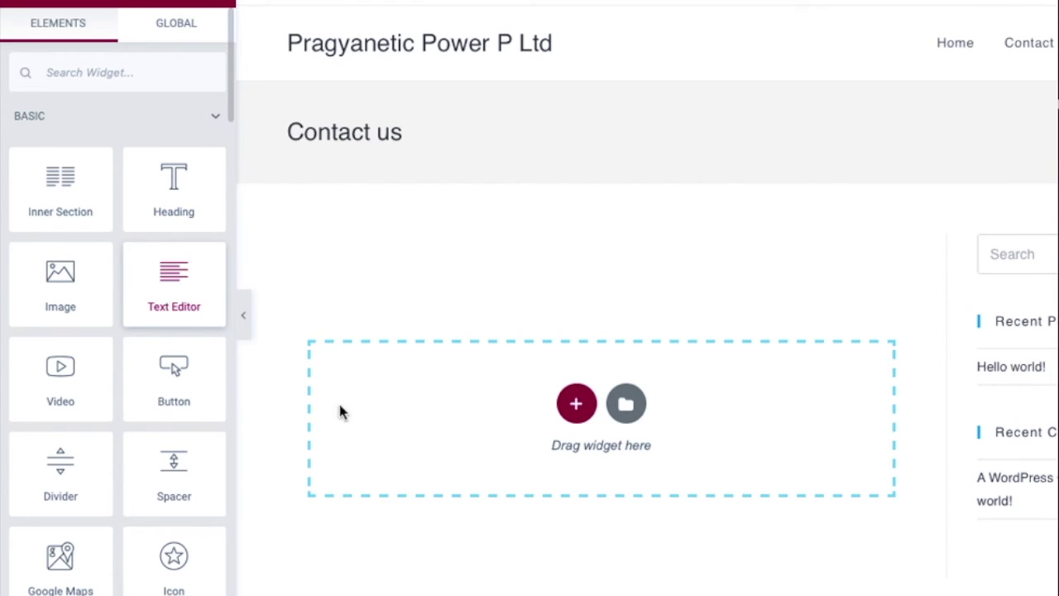
left_click_drag(291, 414, 294, 412)
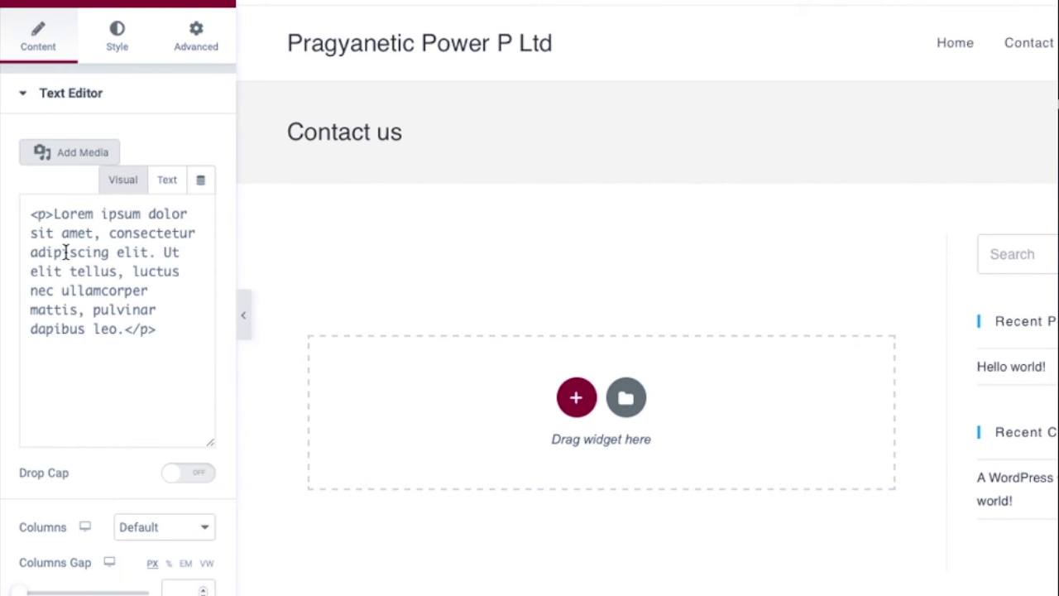
left_click_drag(33, 314, 234, 496)
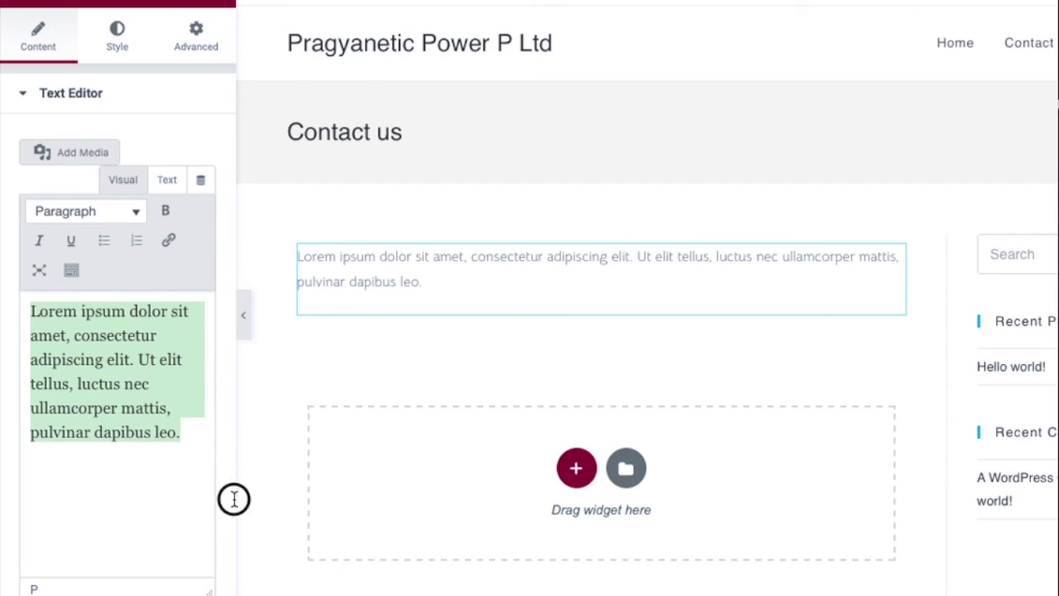
type("Regatrding")
key("BackSpace")
key("BackSpace")
key("BackSpace")
key("BackSpace")
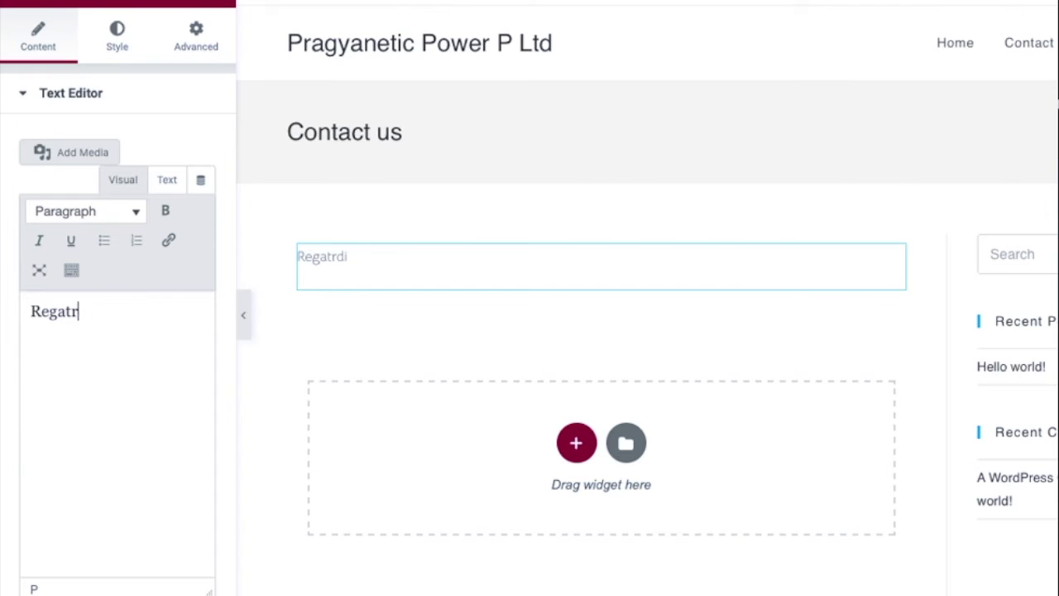
type("ng")
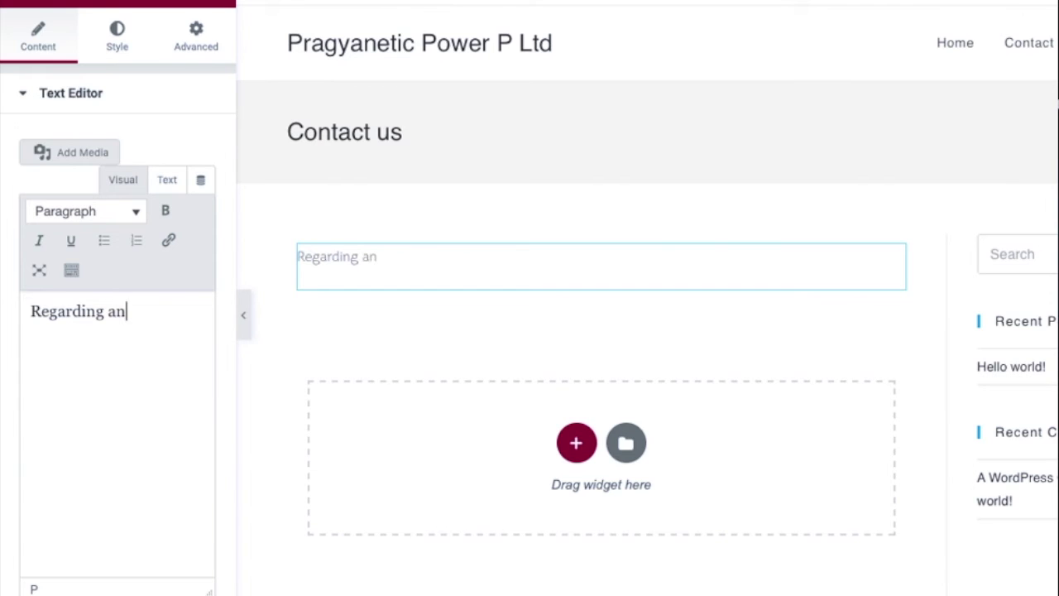
type("any quer")
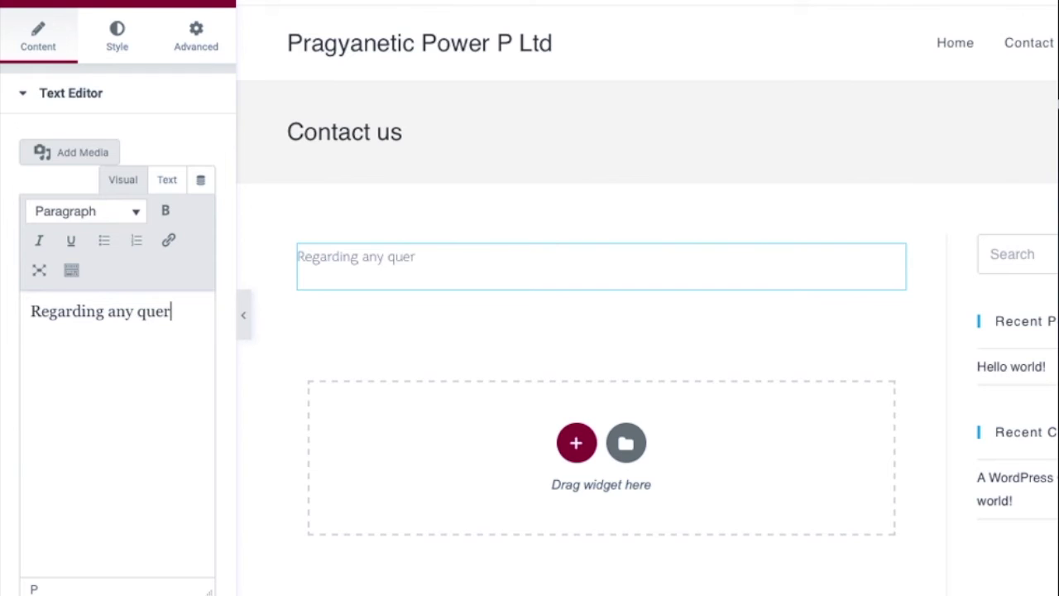
type("ies you")
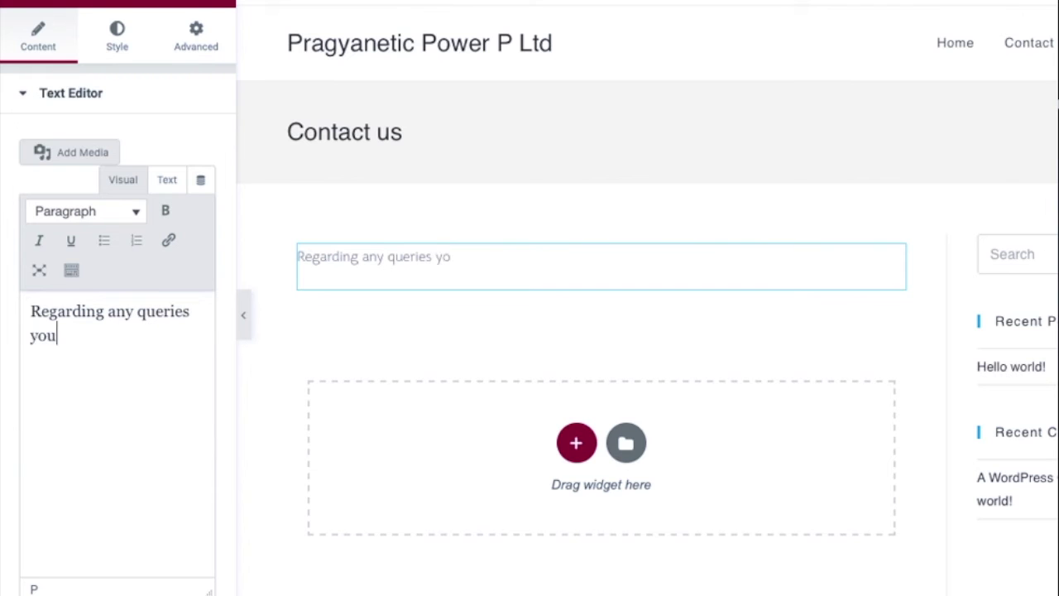
type(" mau")
key("BackSpace")
type("y reach ")
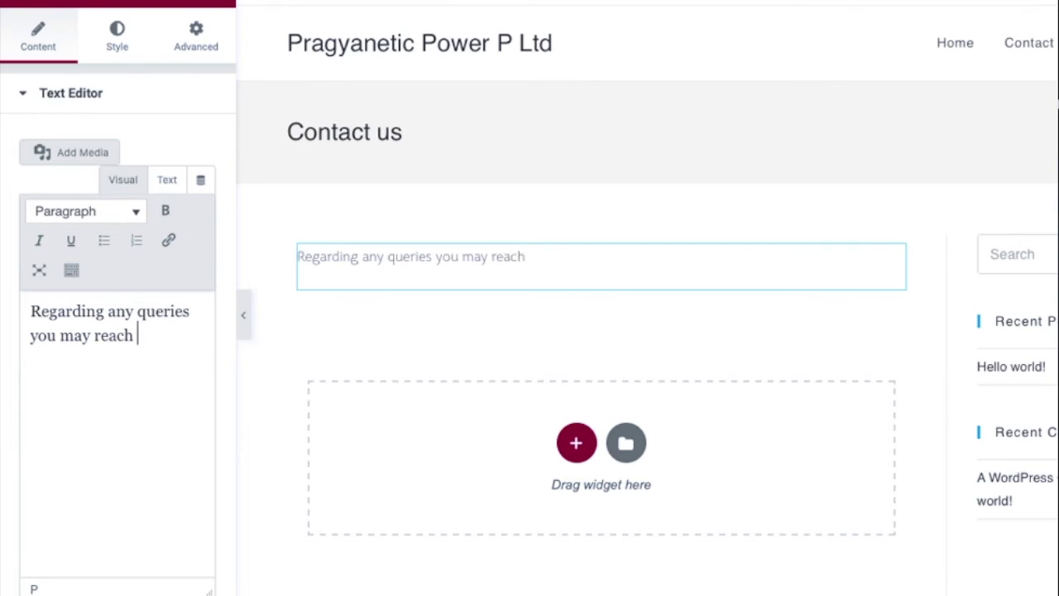
type("us out")
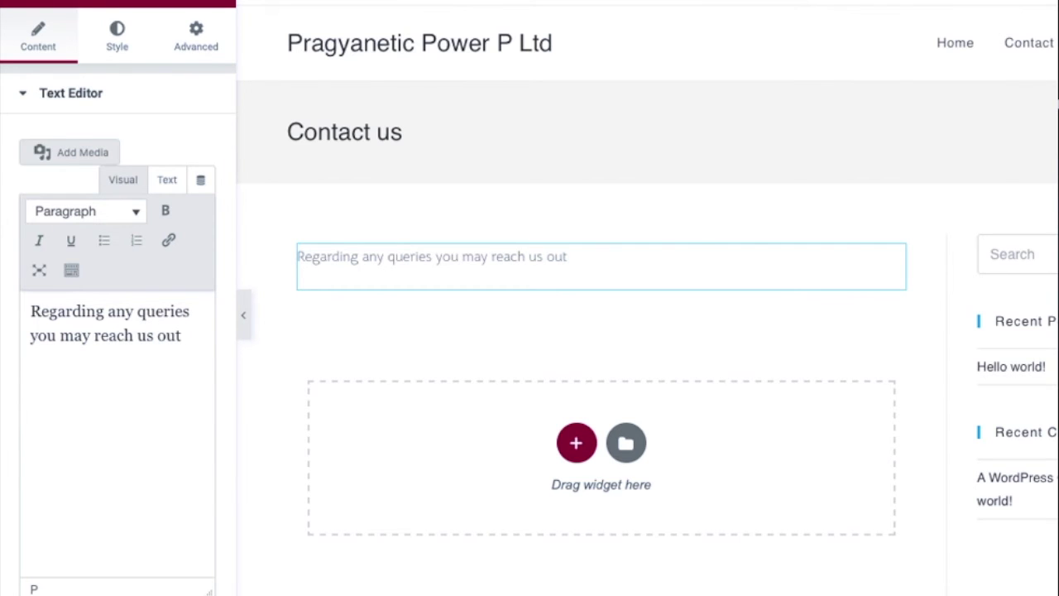
type(":")
key("Return")
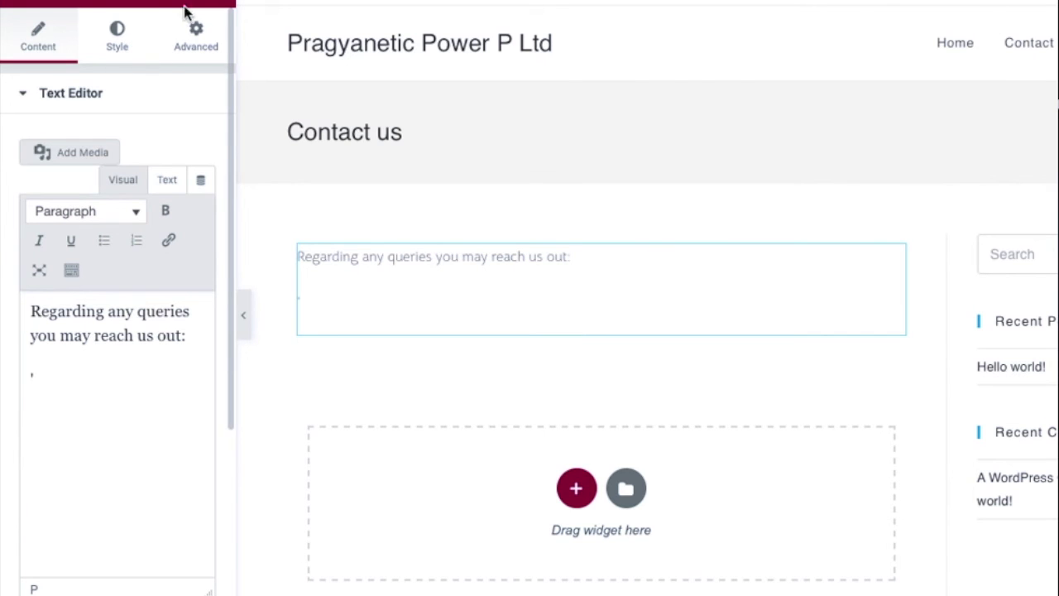
Add a Social Icons widget below the text and set the icon shape to Circle
left_click(211, 4)
scroll(190, 364, "down", 15)
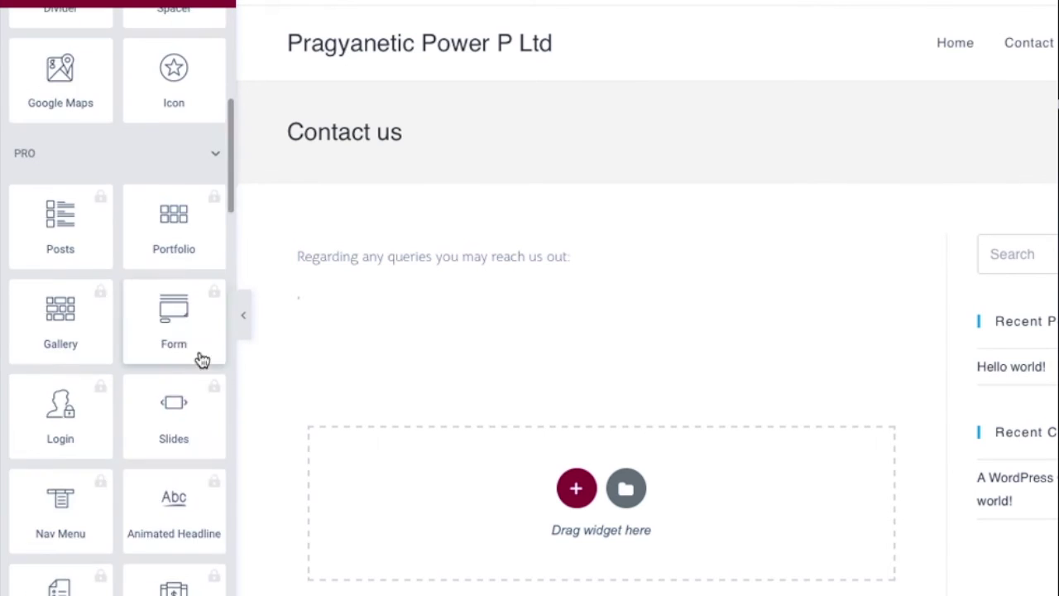
scroll(135, 362, "up", 4)
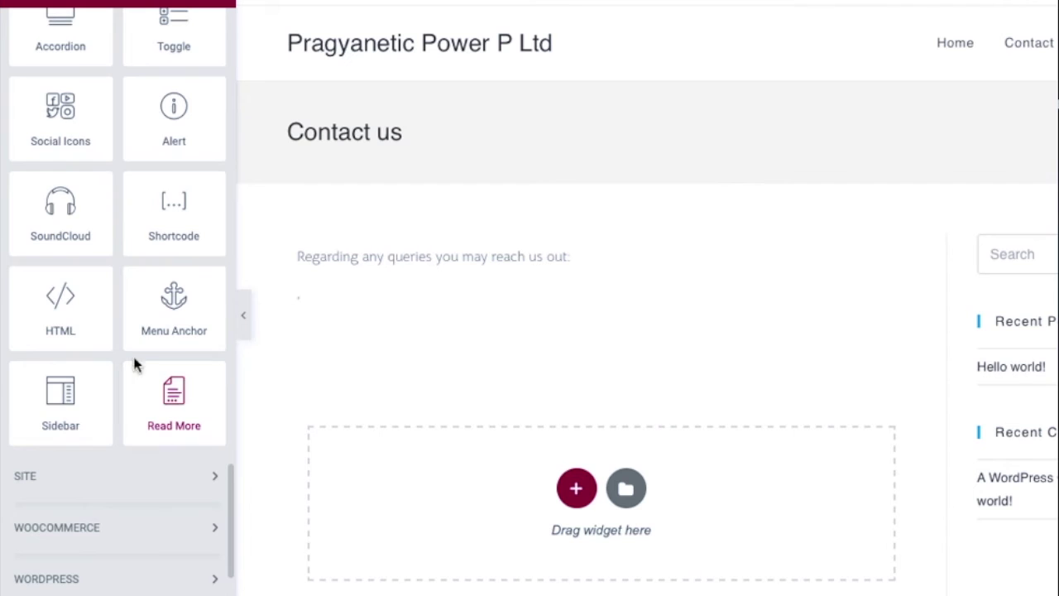
left_click_drag(77, 404, 525, 303)
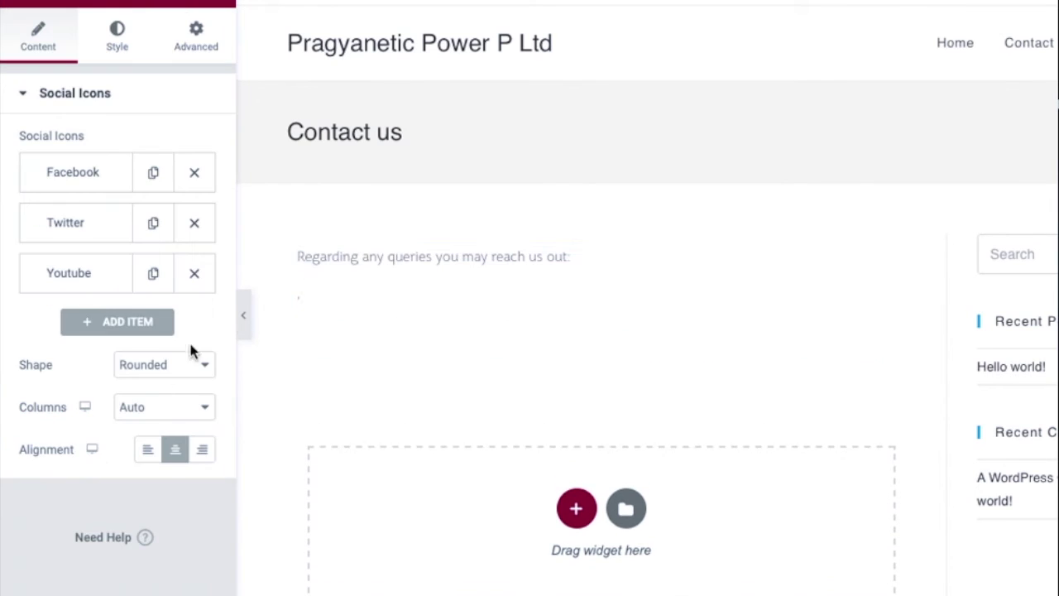
left_click(179, 364)
key("Escape")
Arrange the social icons in 6 columns with centered alignment
left_click(163, 406)
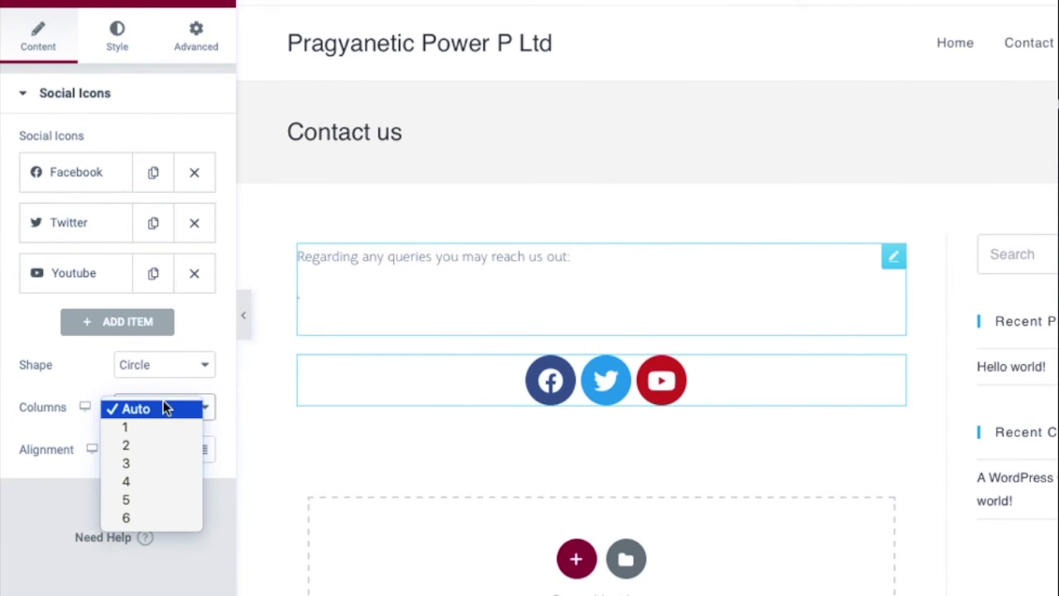
left_click(157, 426)
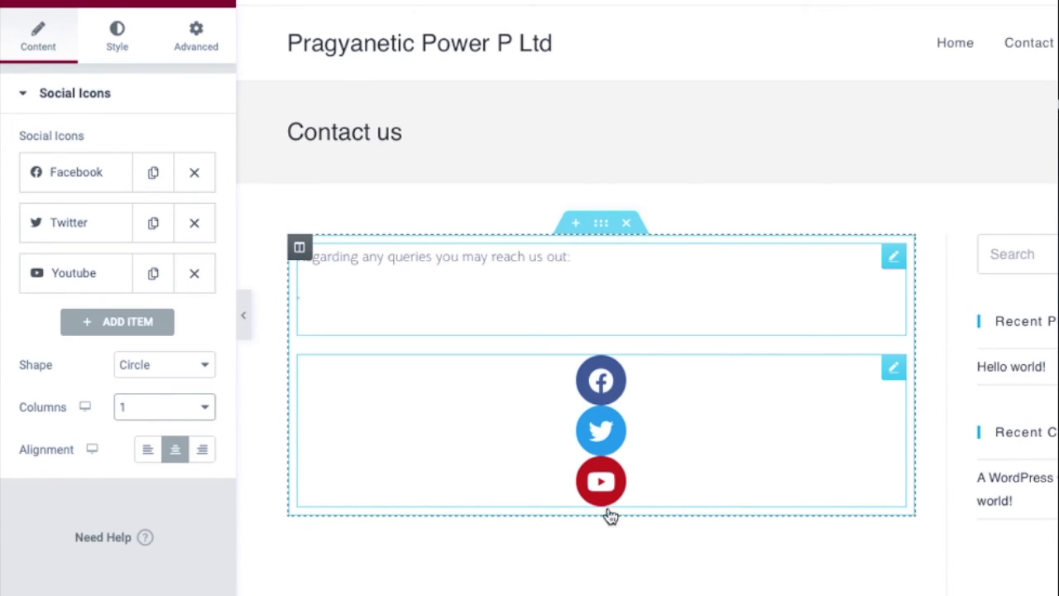
left_click(187, 414)
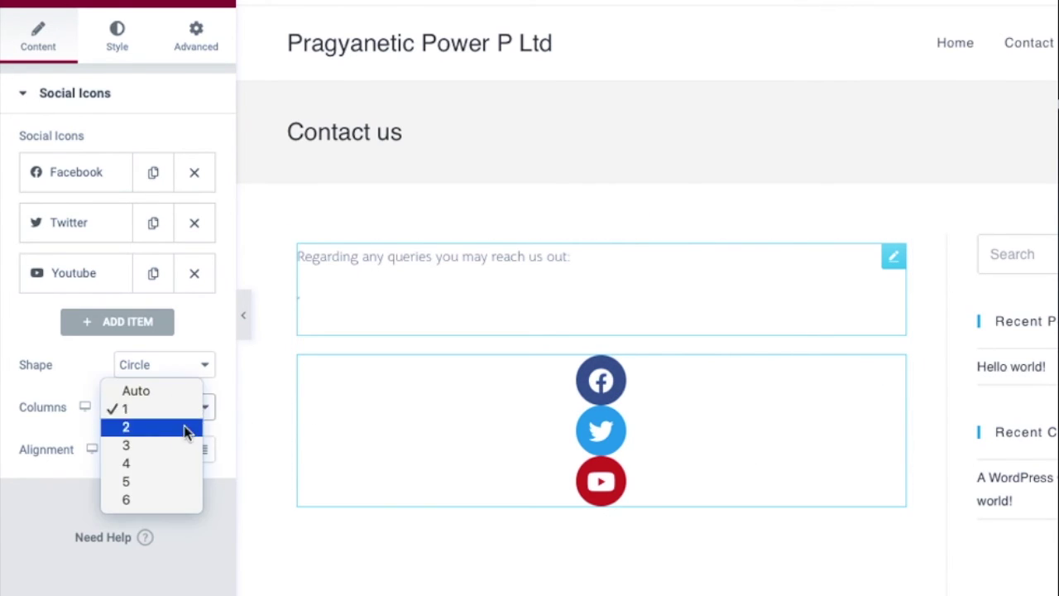
left_click(152, 499)
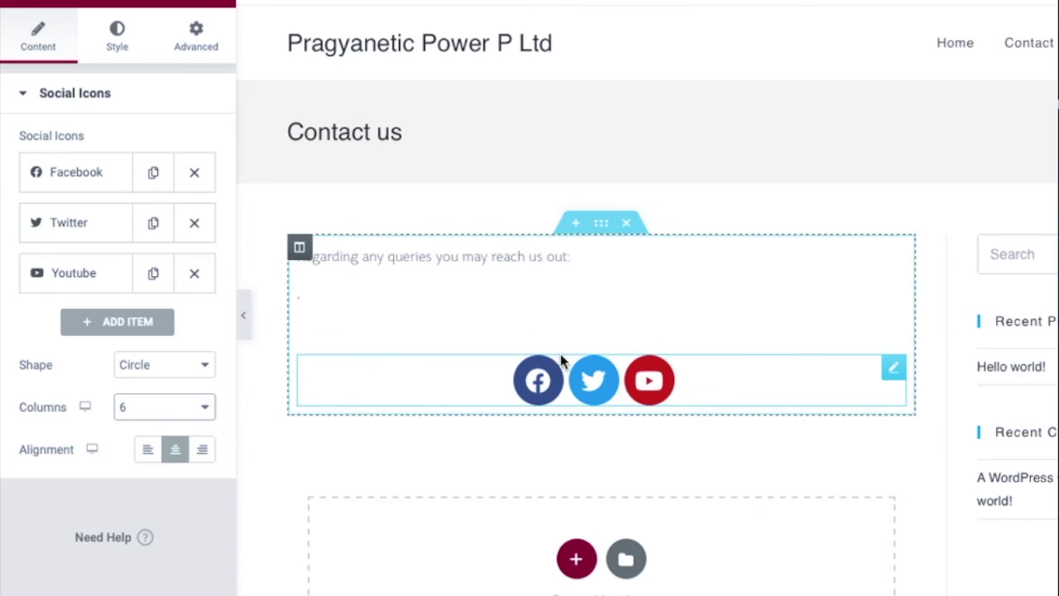
left_click(145, 449)
left_click(202, 449)
left_click(176, 455)
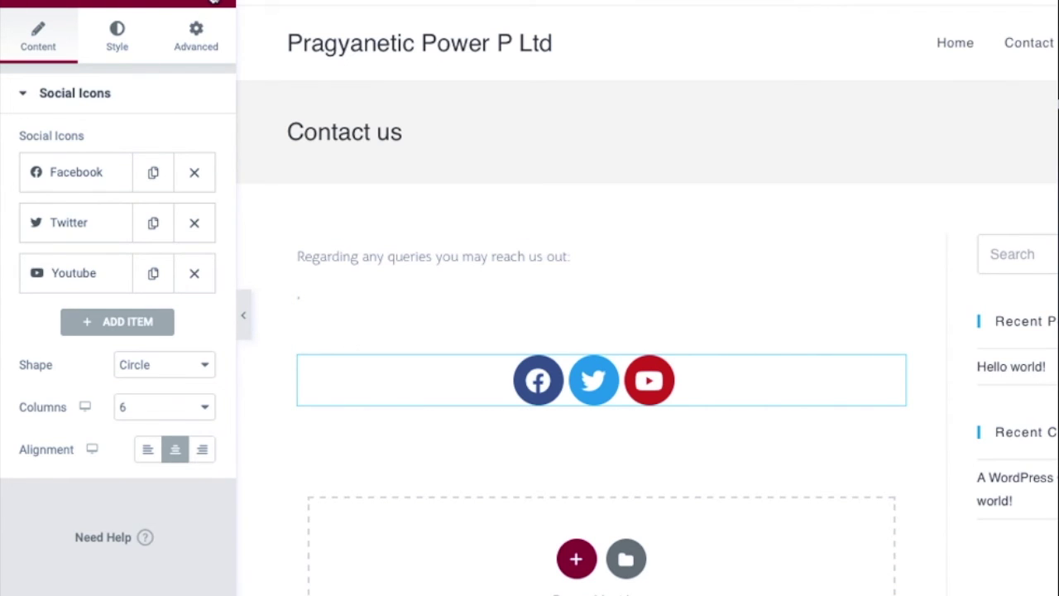
Add a Video widget between the text and the social icons, and inspect its YouTube link and options
left_click(214, 1)
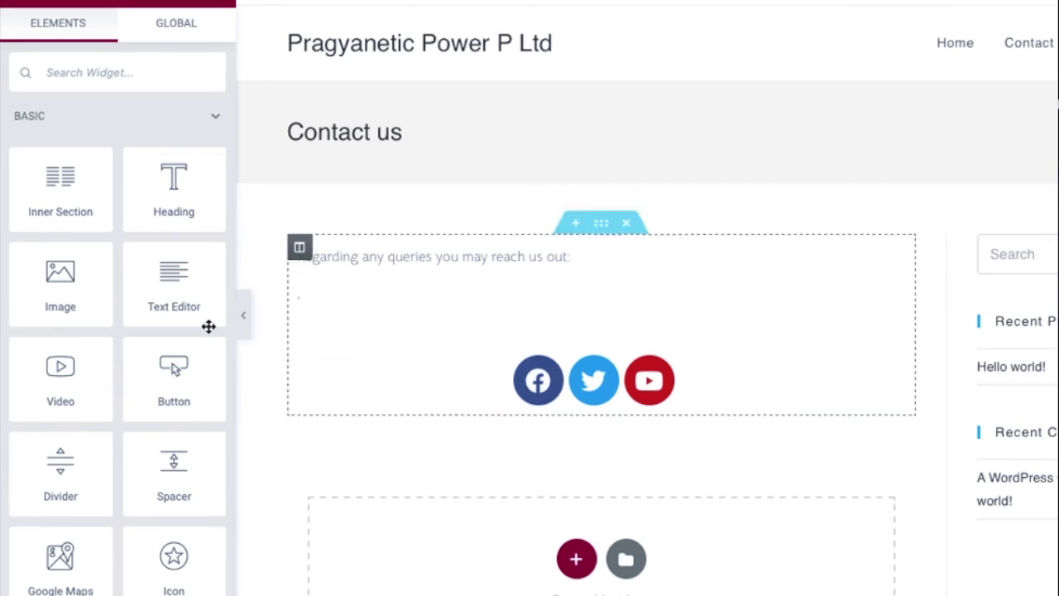
scroll(208, 327, "down", 5)
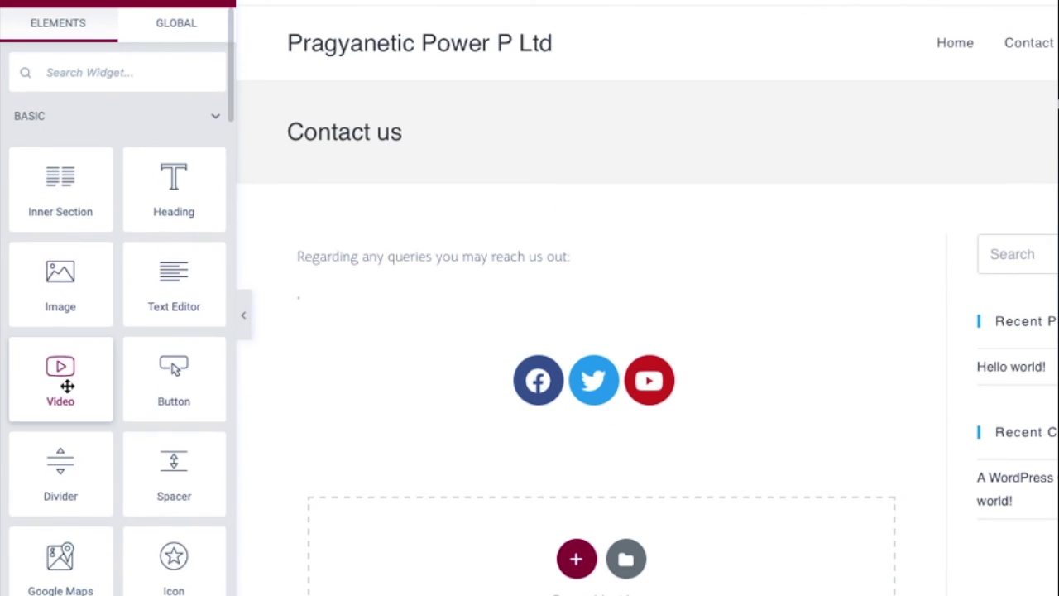
left_click_drag(67, 383, 476, 346)
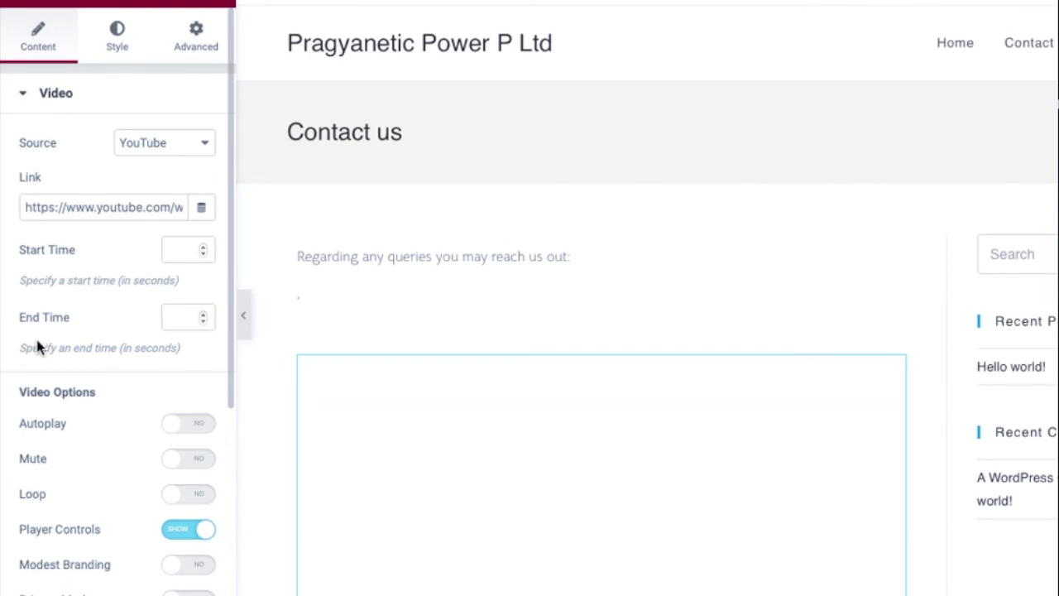
triple_click(138, 207)
left_click(141, 207)
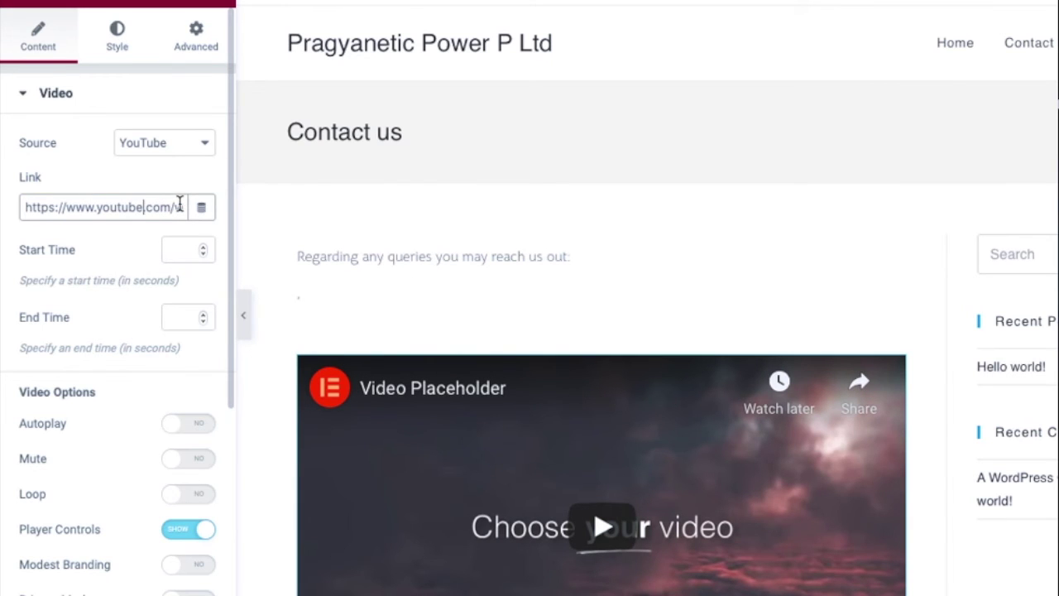
scroll(456, 314, "down", 7)
scroll(456, 314, "up", 7)
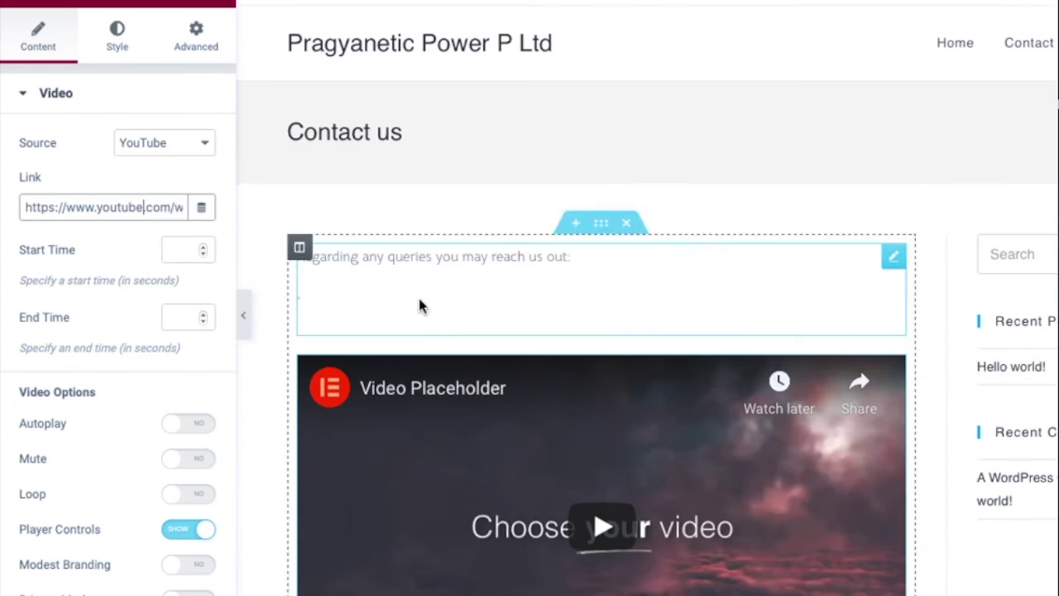
Play the placeholder video in the page preview to check how it works
left_click(200, 6)
scroll(138, 250, "down", 1)
scroll(140, 252, "up", 1)
scroll(653, 485, "down", 3)
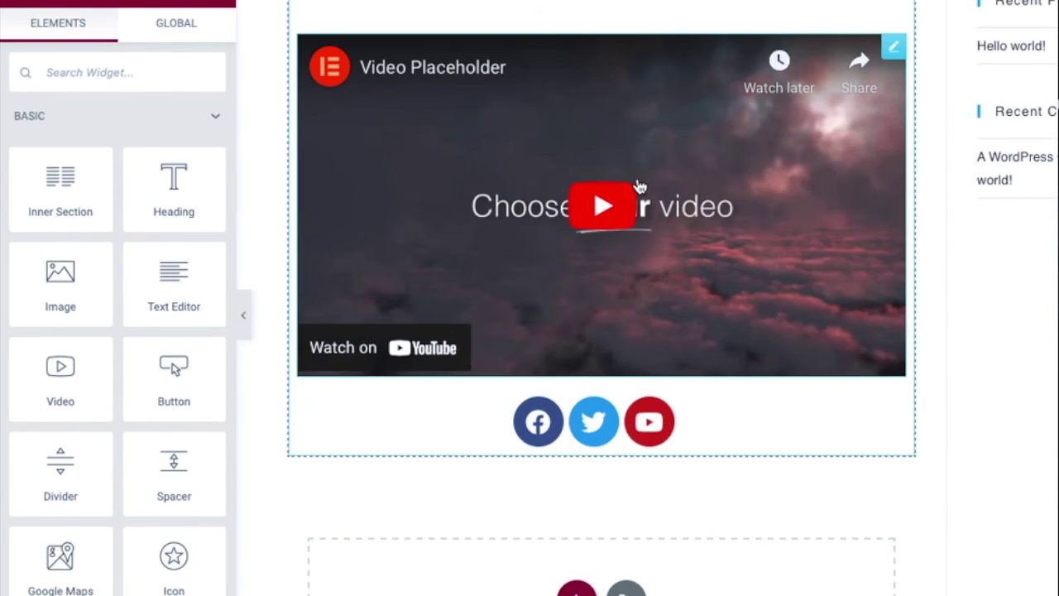
left_click(339, 354)
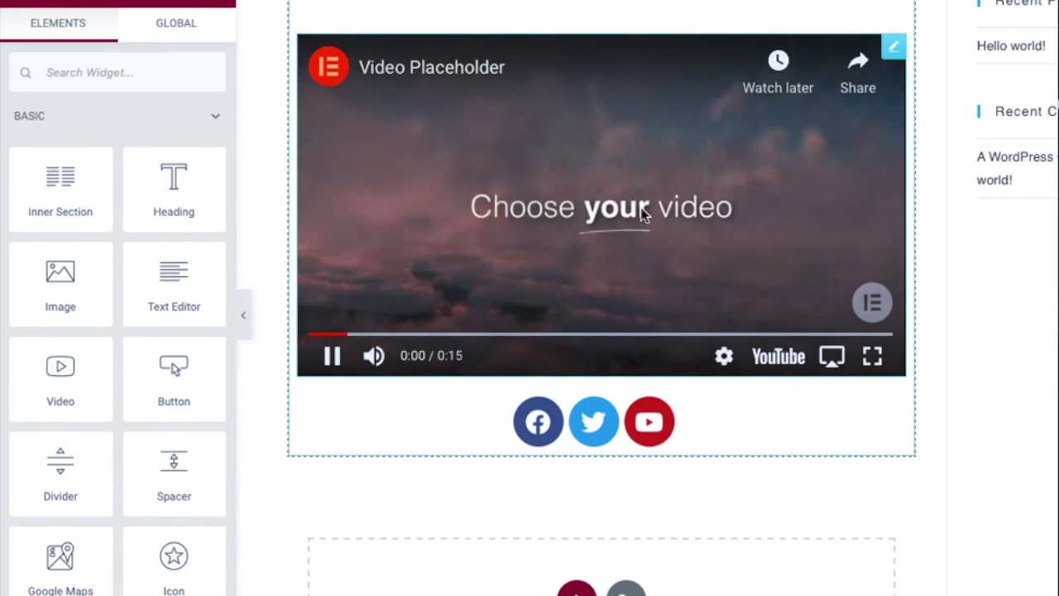
Add a Button widget between the video and the social icons
scroll(128, 332, "down", 20)
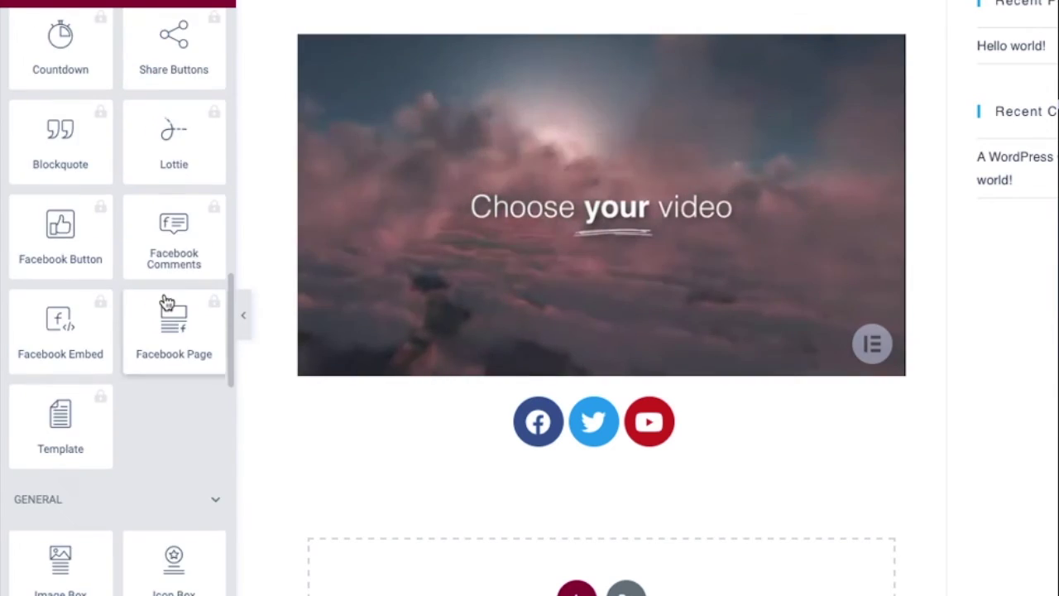
scroll(160, 293, "down", 6)
scroll(163, 281, "up", 4)
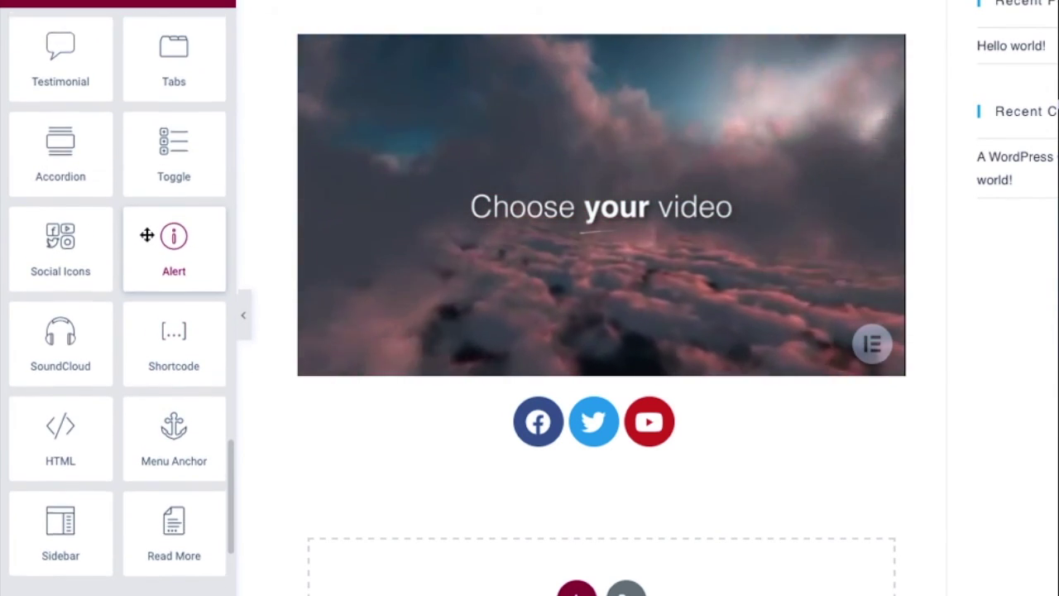
scroll(147, 235, "up", 4)
scroll(144, 239, "up", 20)
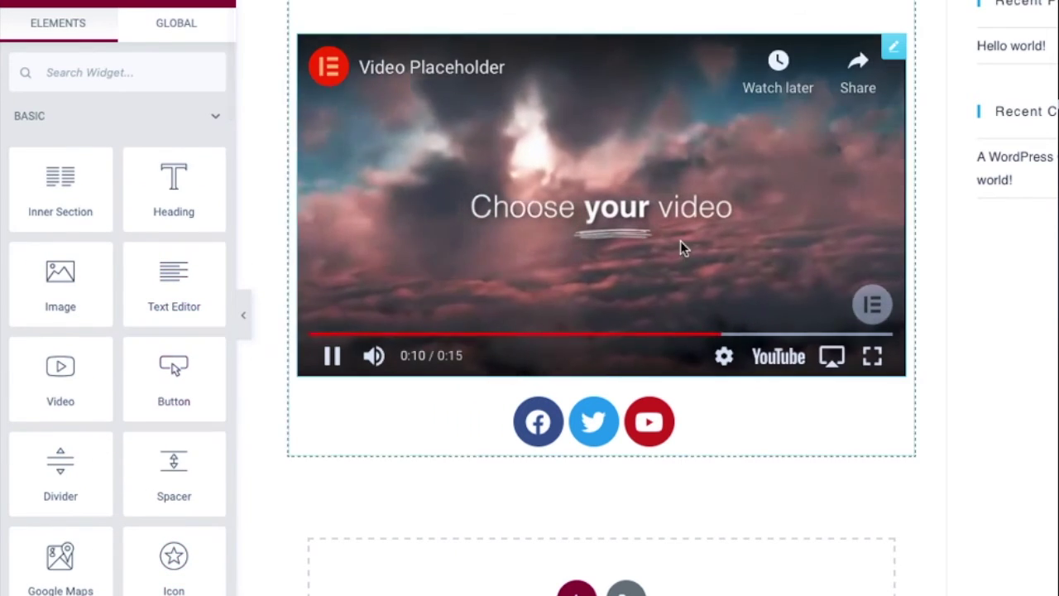
left_click_drag(217, 399, 628, 420)
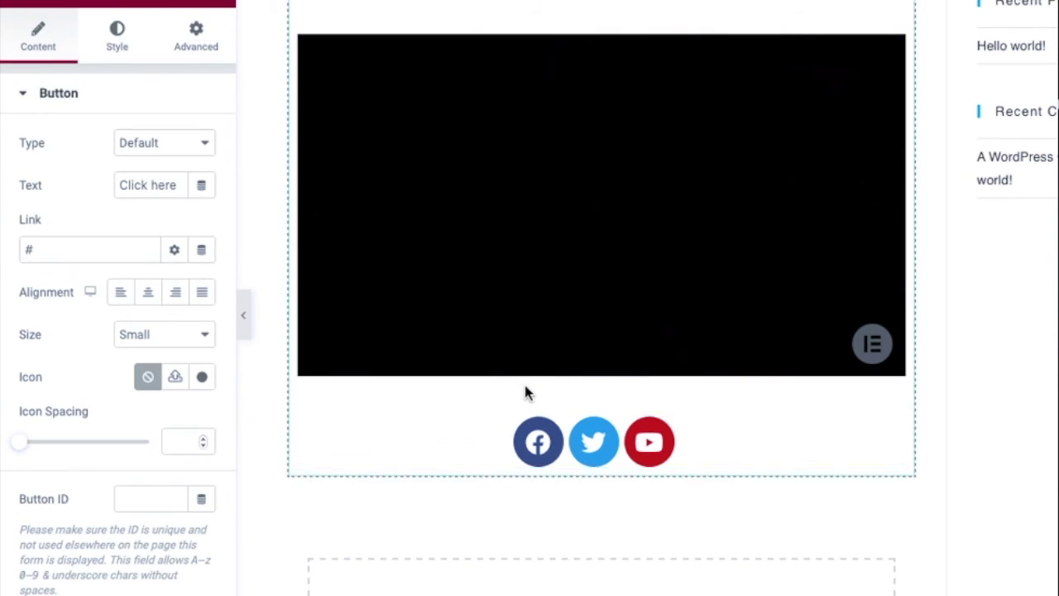
left_click(71, 246)
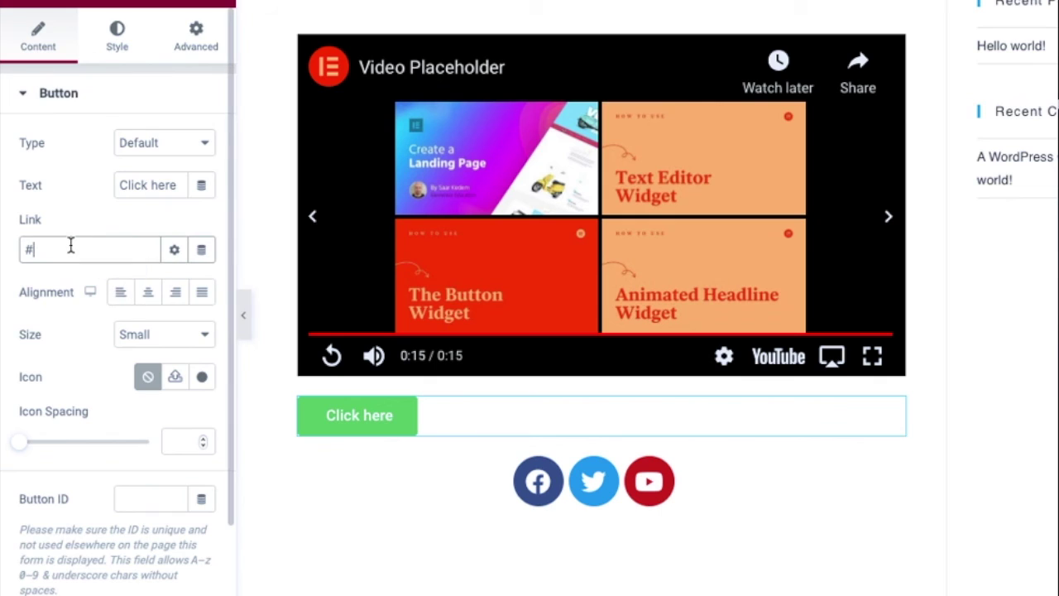
key("BackSpace")
left_click(246, 4)
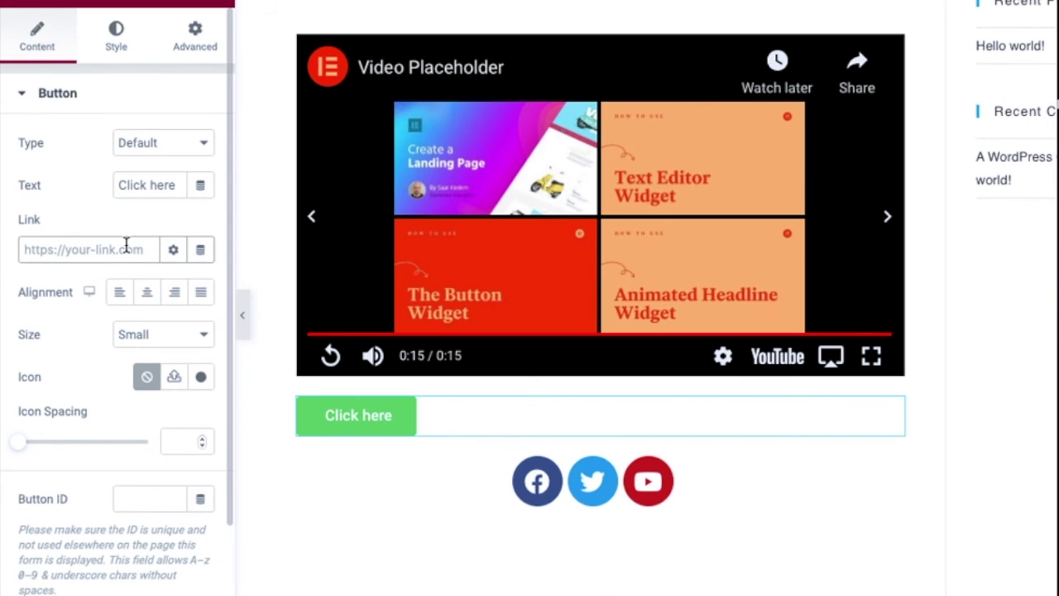
key("ctrl+v")
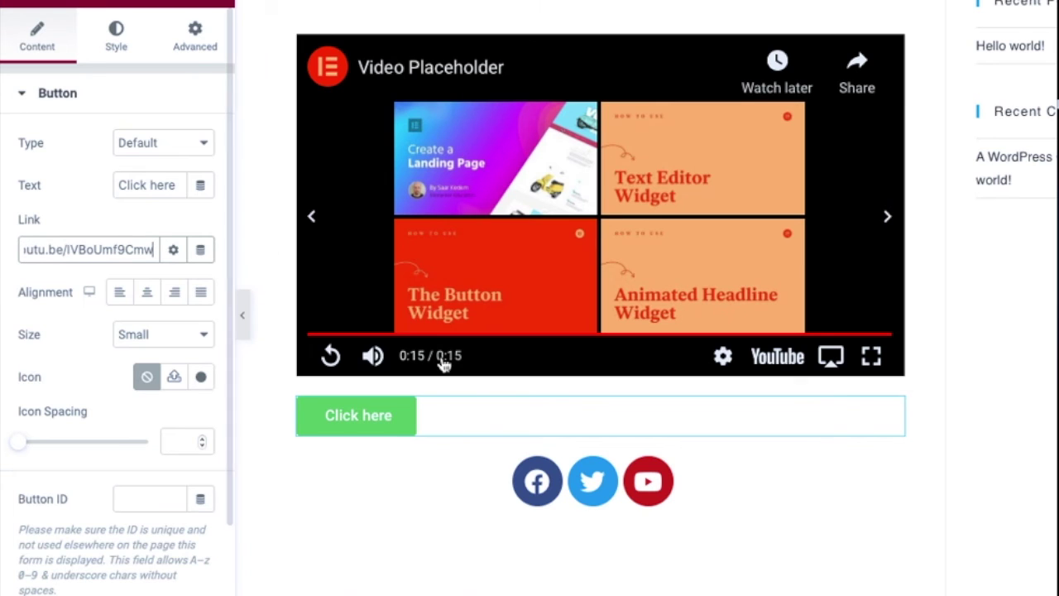
Set the "Click here" button's size to Extra Large
left_click(139, 339)
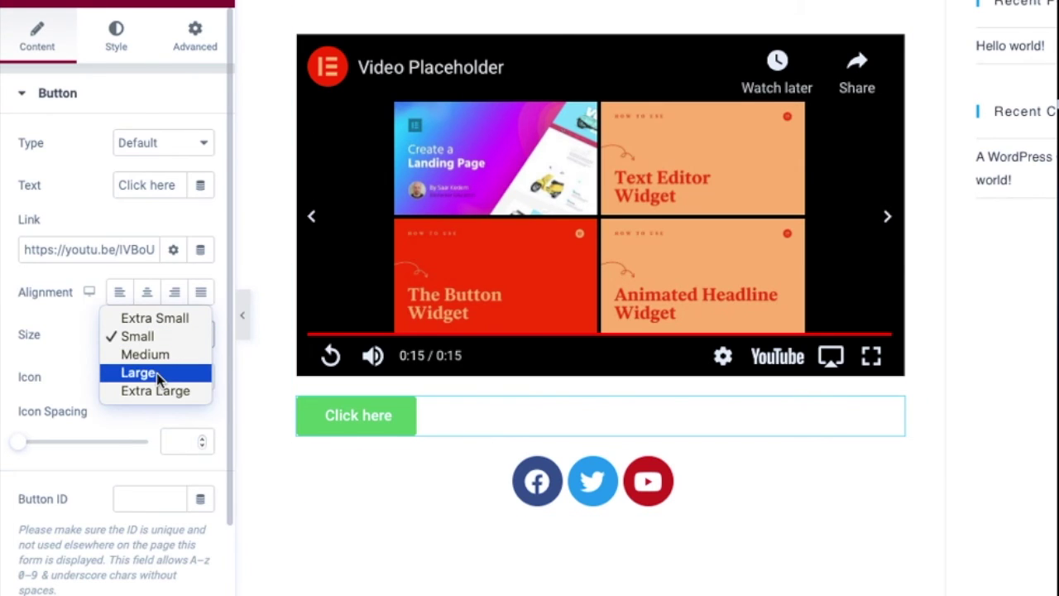
left_click(159, 374)
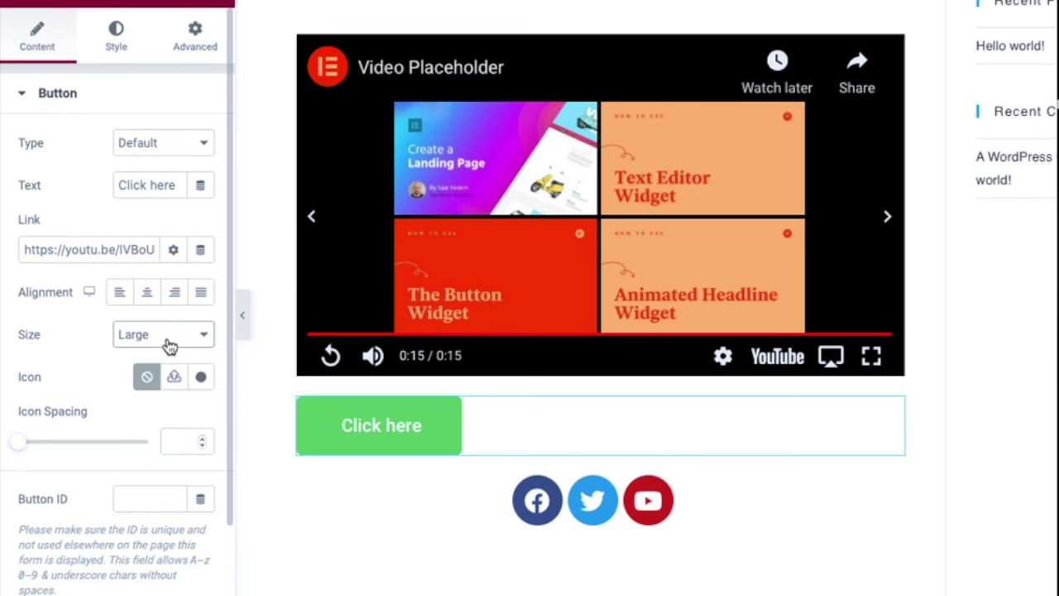
left_click(166, 343)
left_click(170, 356)
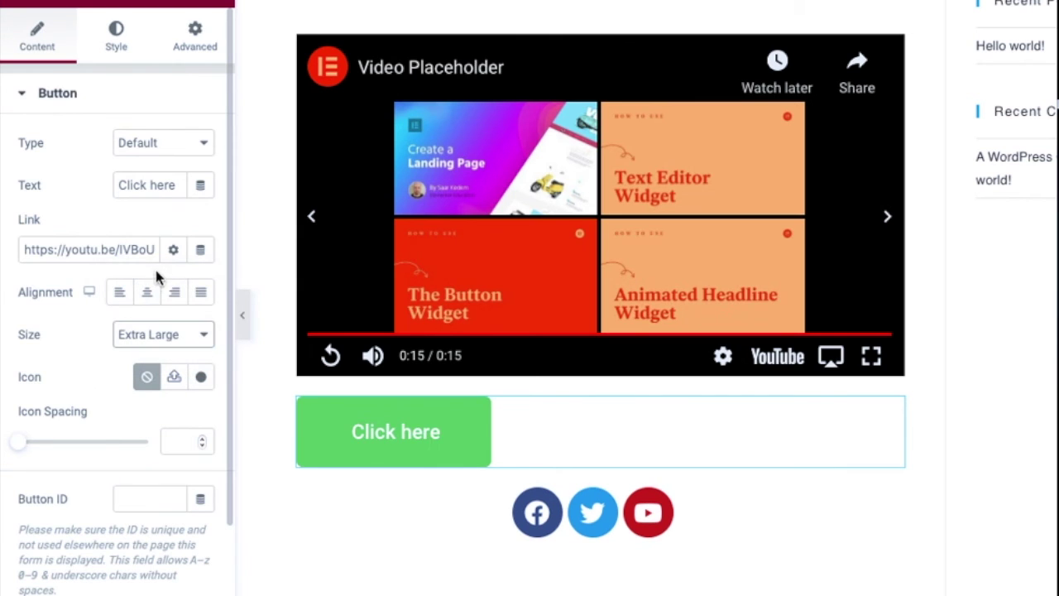
Set the "Click here" button's alignment to justified
left_click(172, 295)
left_click(199, 295)
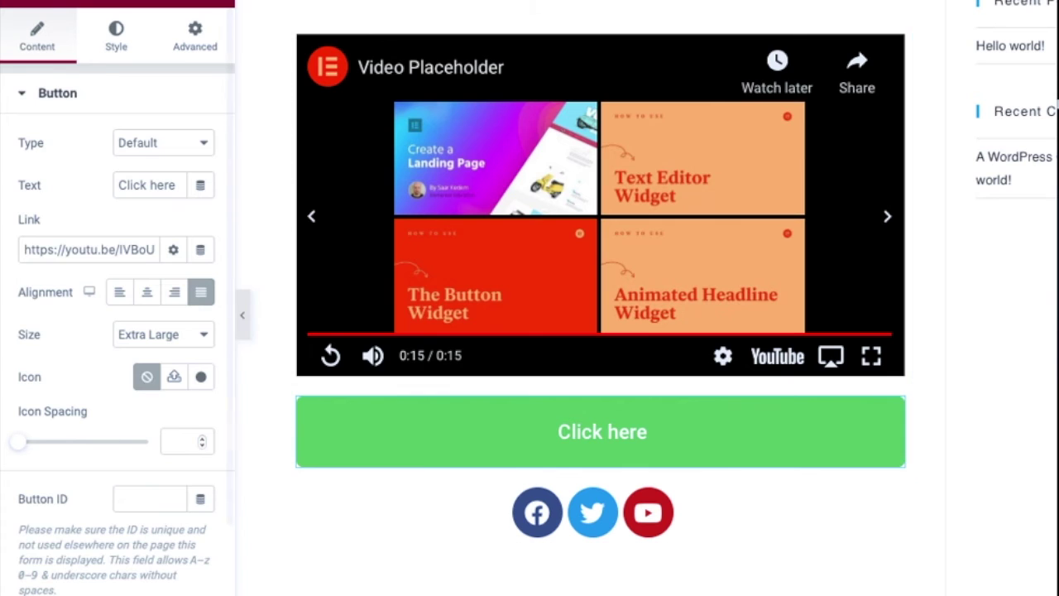
scroll(130, 300, "down", 2)
scroll(125, 307, "up", 2)
scroll(120, 319, "down", 2)
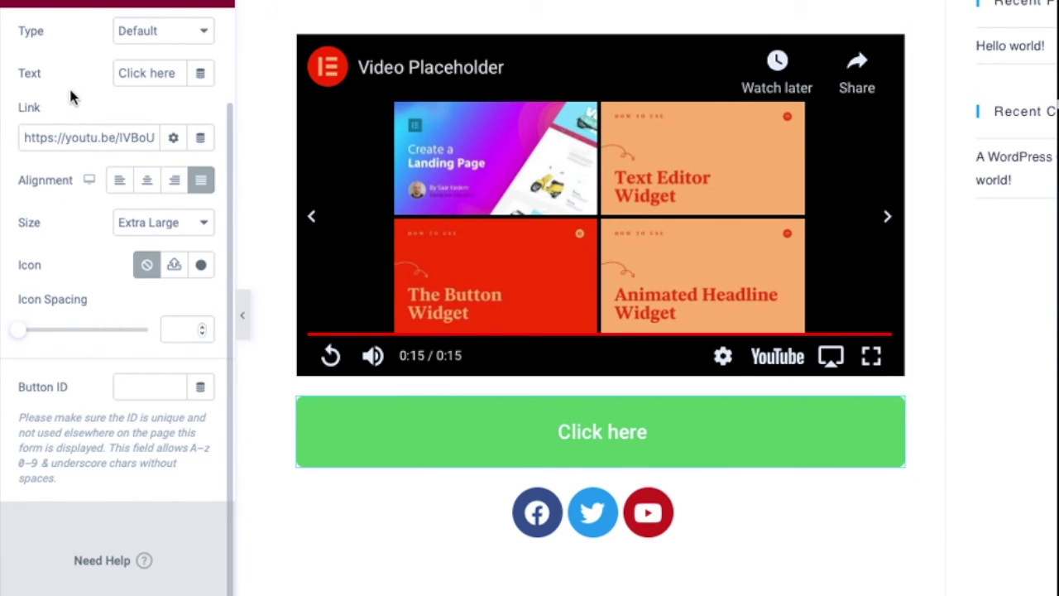
Browse the list of available Elementor widgets
left_click(213, 2)
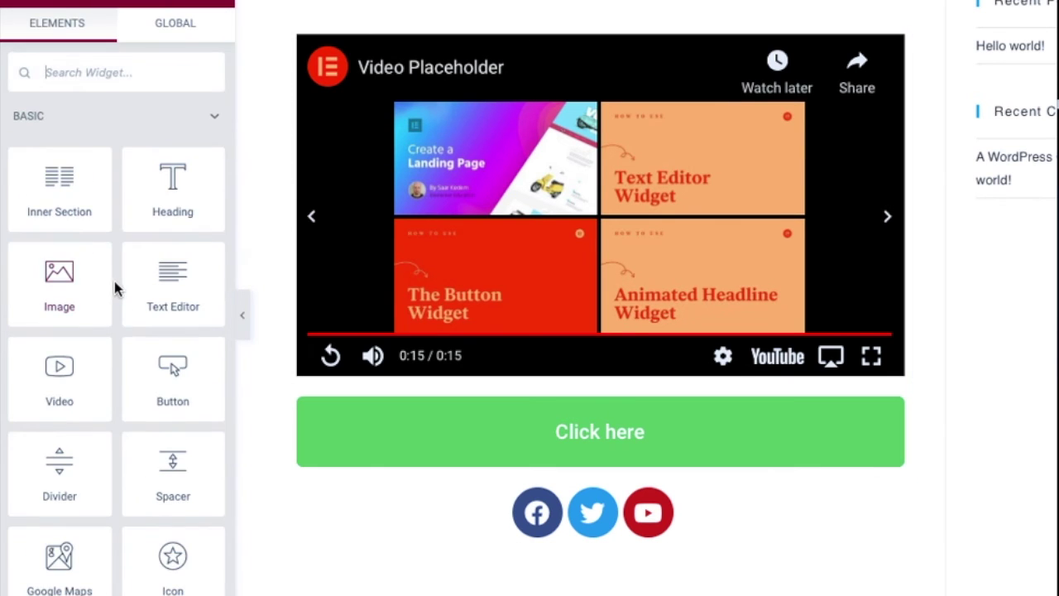
scroll(113, 281, "down", 10)
scroll(115, 275, "down", 5)
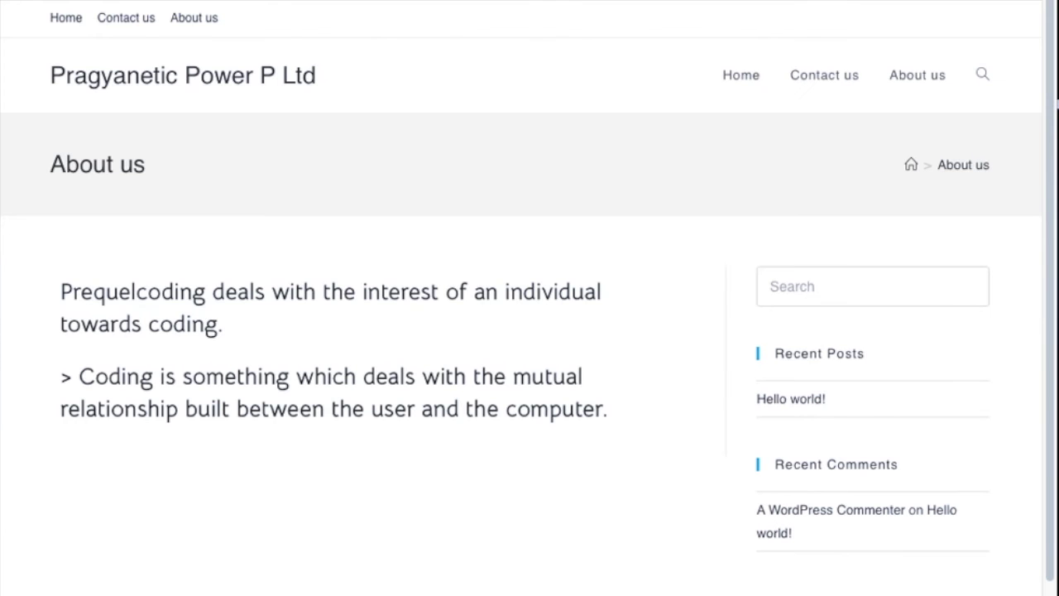
Reload the live site and review the Contact us page's text, video, button and social icons
key("super+l")
key("Return")
left_click(828, 86)
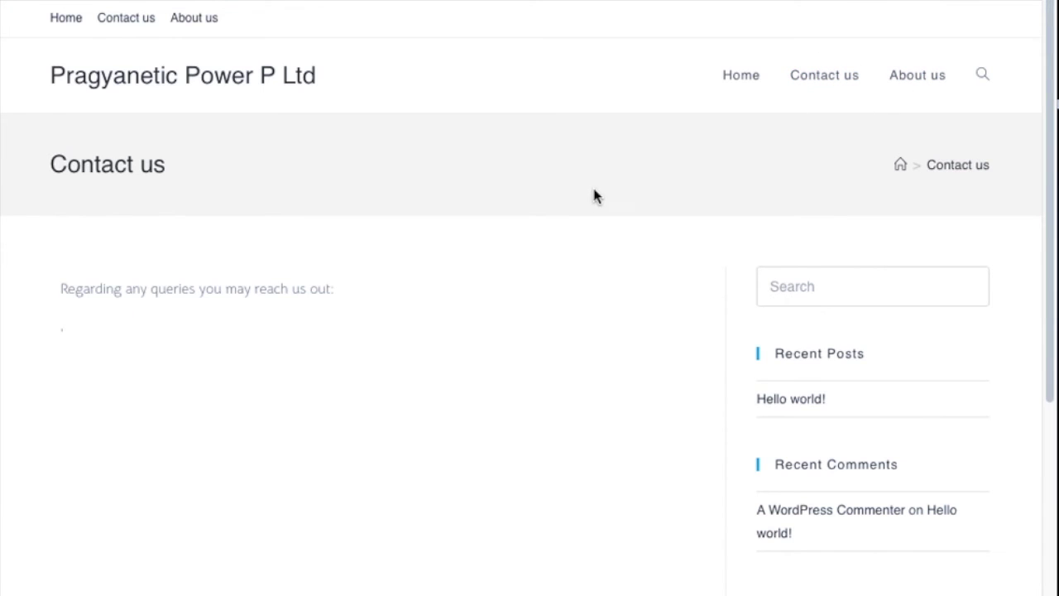
scroll(555, 267, "down", 3)
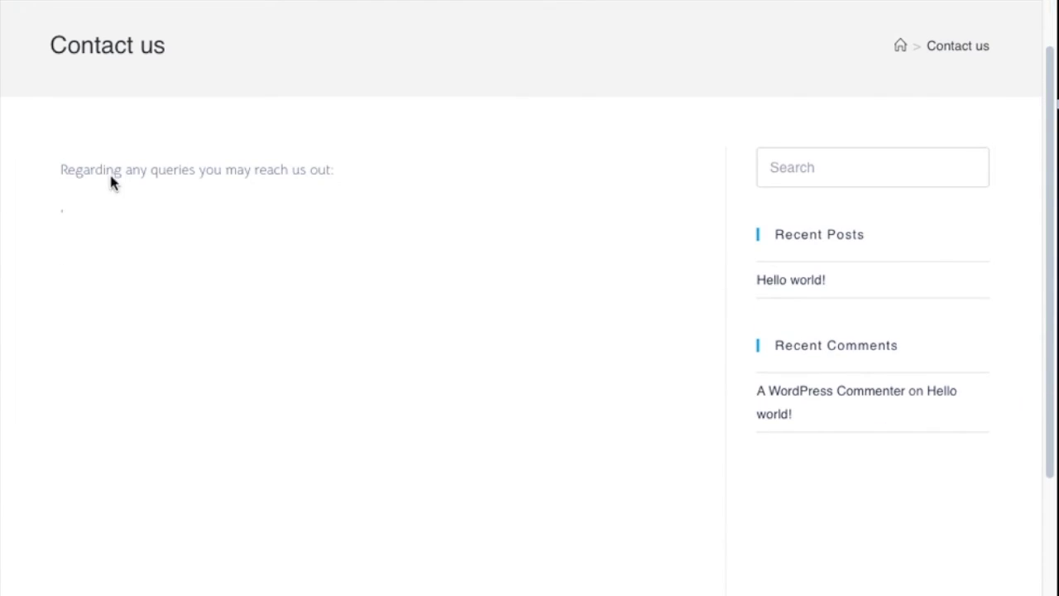
scroll(336, 248, "down", 3)
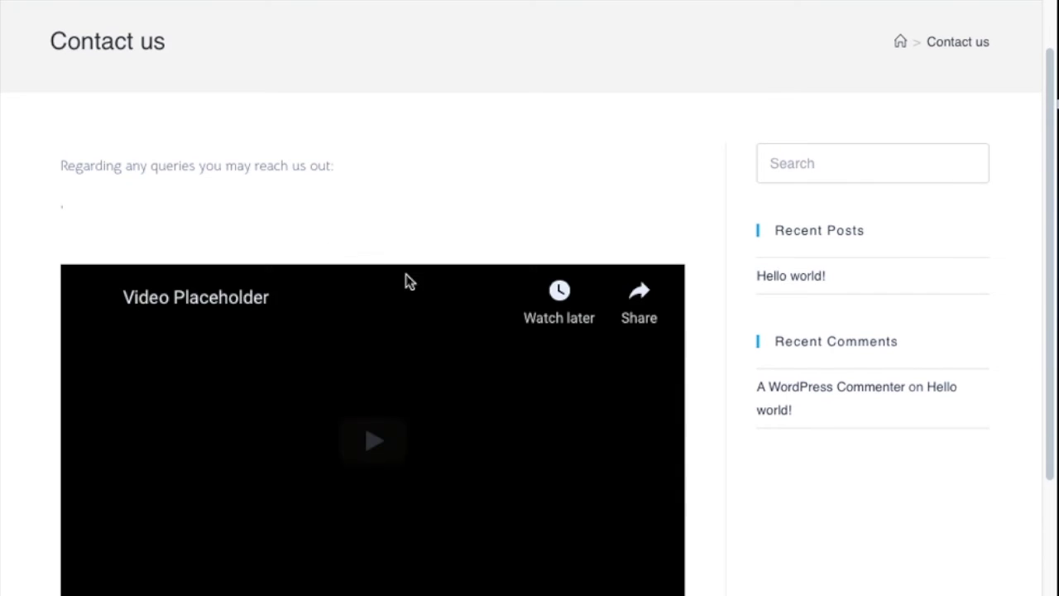
scroll(329, 486, "down", 3)
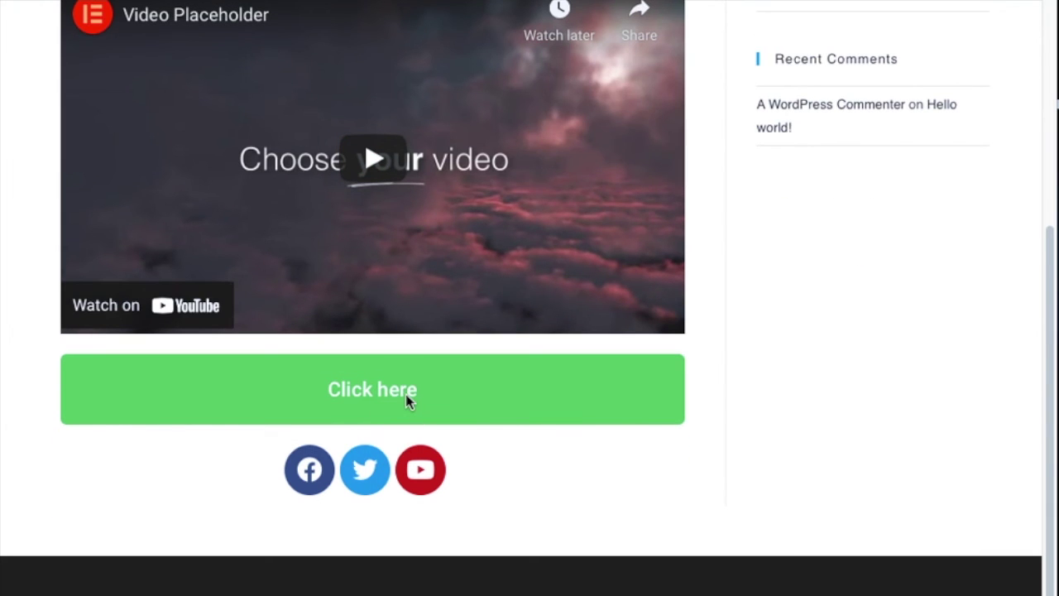
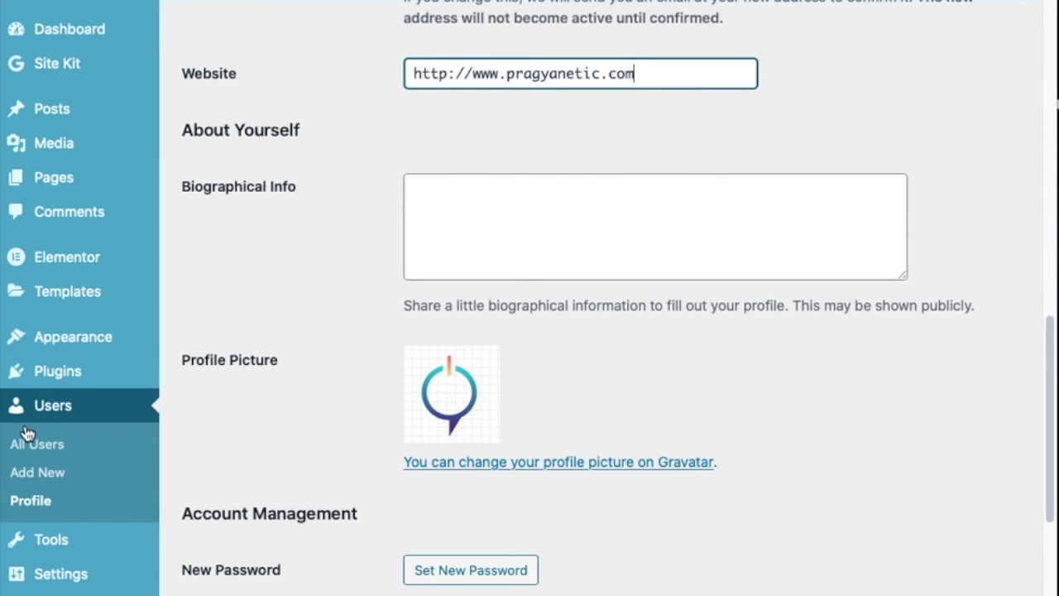
Go to the WordPress admin's user list, then open the profile page and review its settings down to the application passwords
left_click(35, 411)
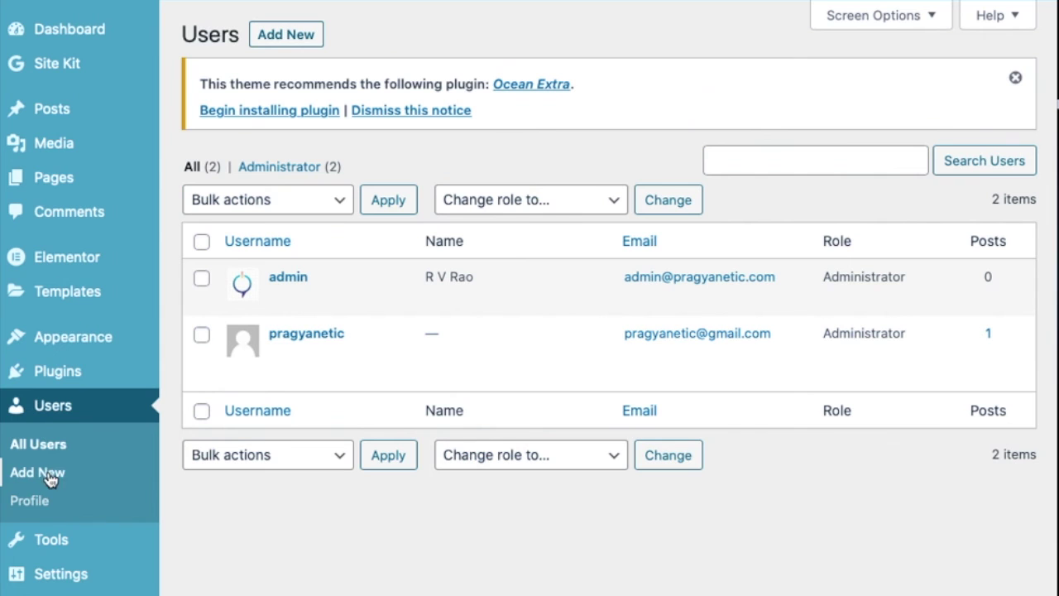
left_click(49, 503)
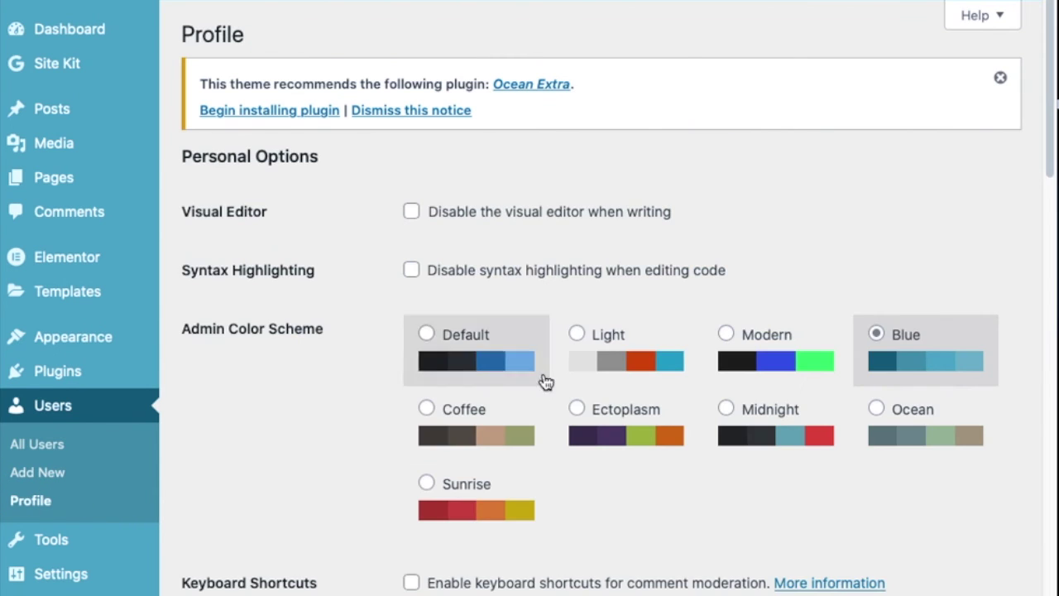
scroll(758, 312, "down", 10)
scroll(696, 329, "up", 5)
triple_click(573, 276)
left_click(658, 305)
scroll(591, 364, "up", 9)
scroll(592, 353, "down", 1)
scroll(592, 353, "down", 10)
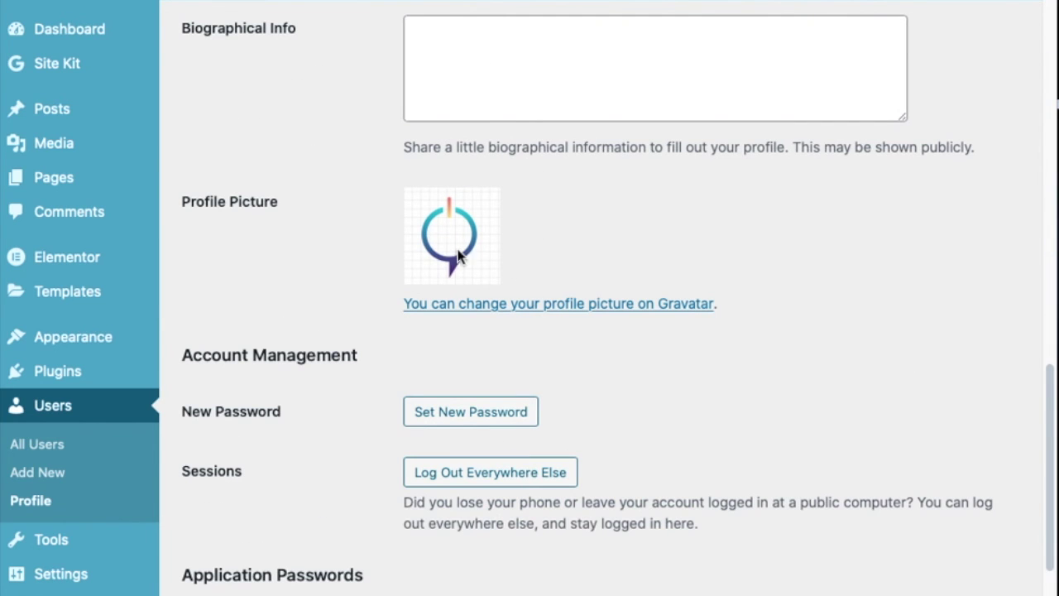
scroll(459, 257, "down", 5)
Open the list of all posts and check the options for adding new content
mouse_move(58, 106)
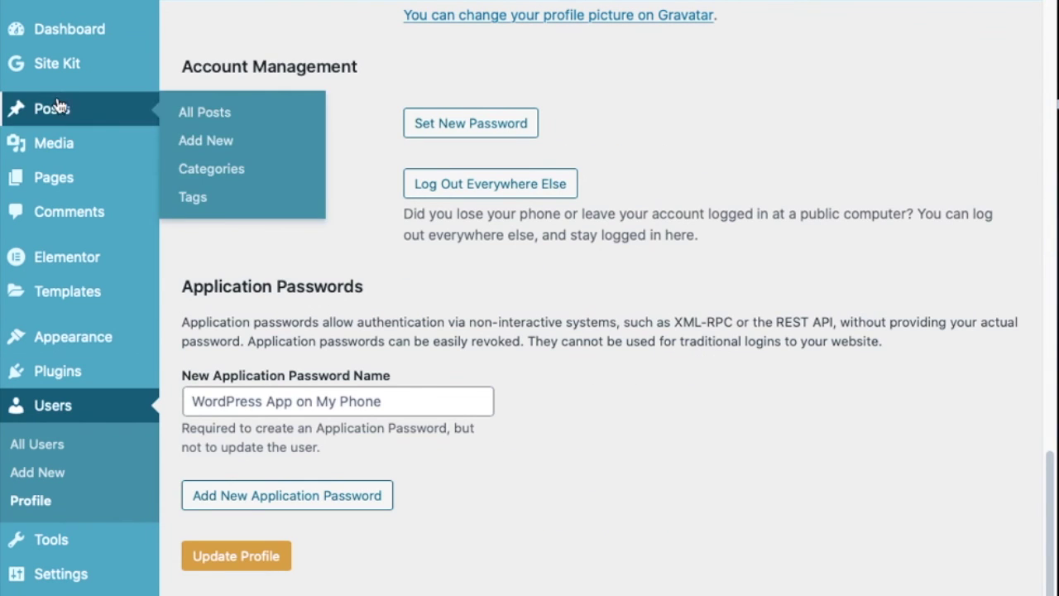
left_click(66, 113)
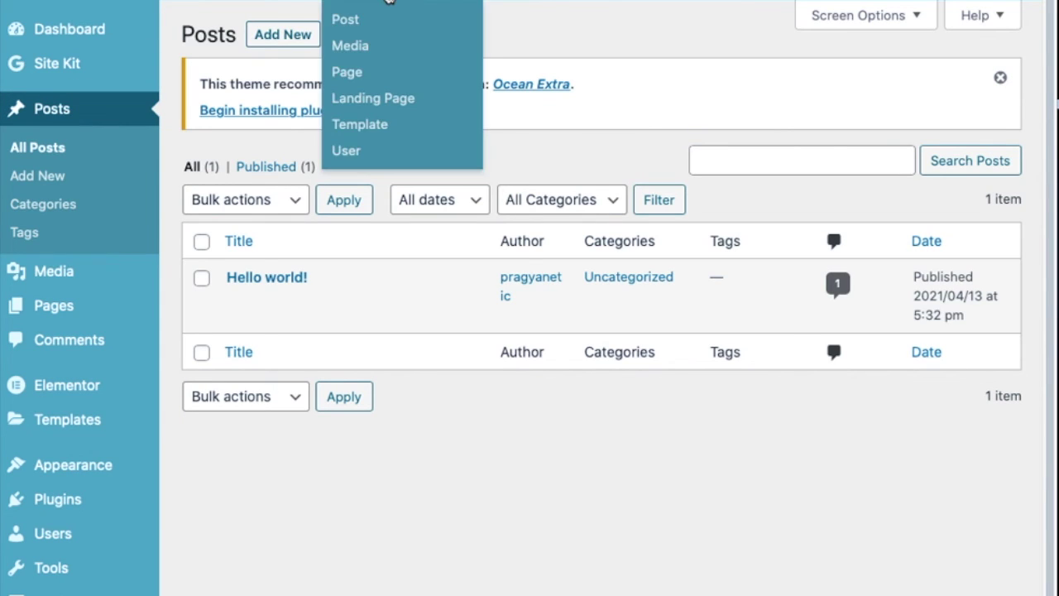
mouse_move(348, 267)
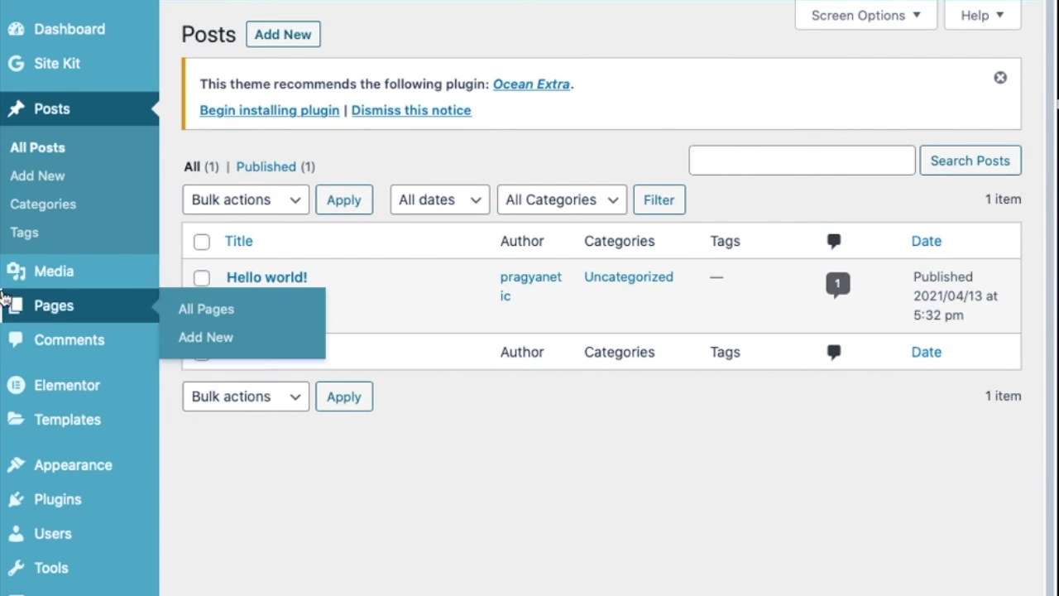
mouse_move(66, 284)
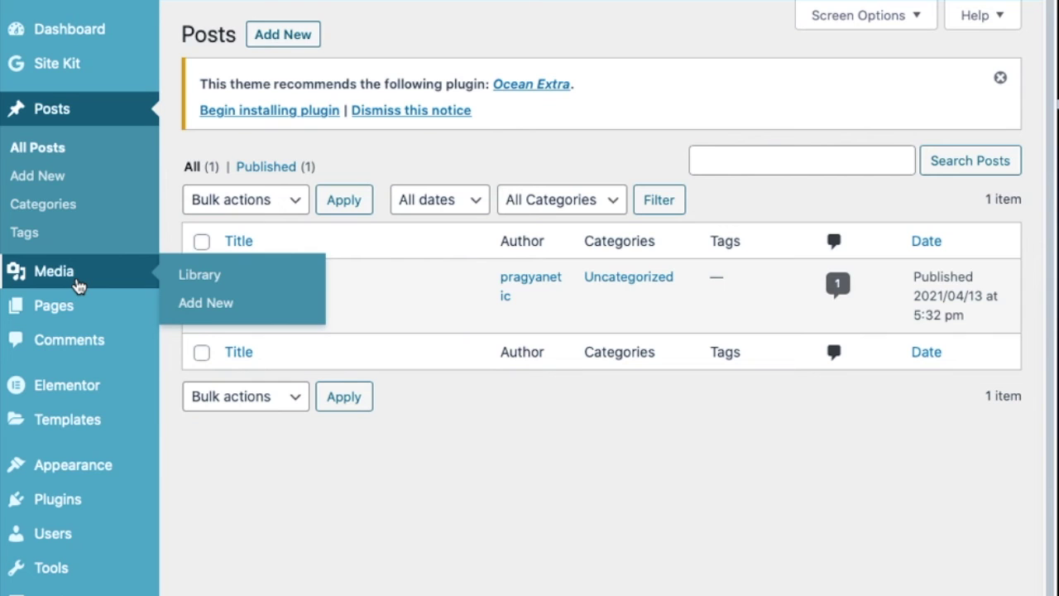
Open the dashboard home and look through its overview boxes down to the Site Kit summary
mouse_move(78, 39)
left_click(79, 36)
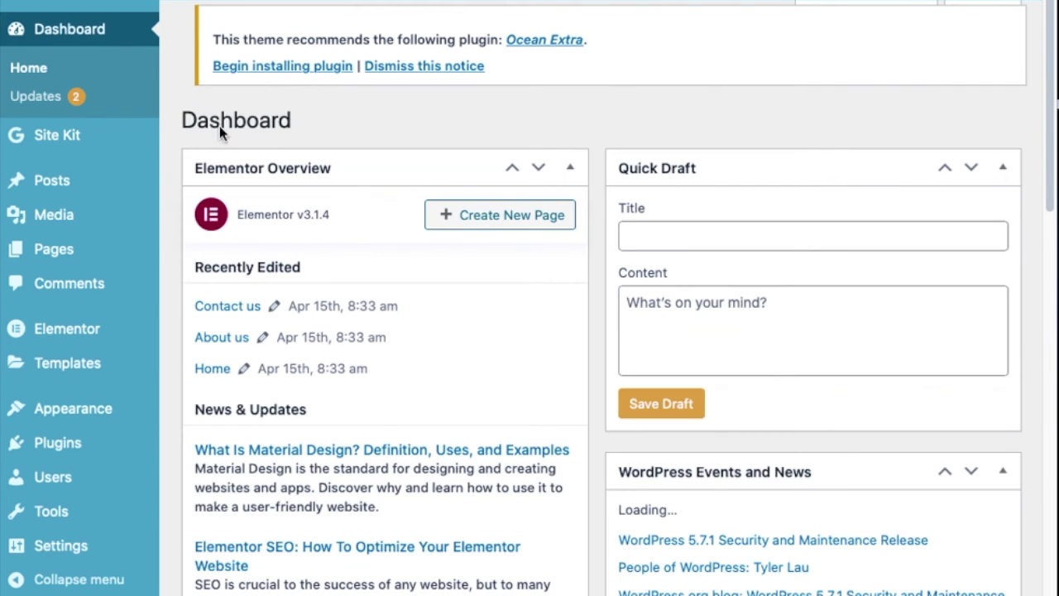
scroll(400, 240, "down", 10)
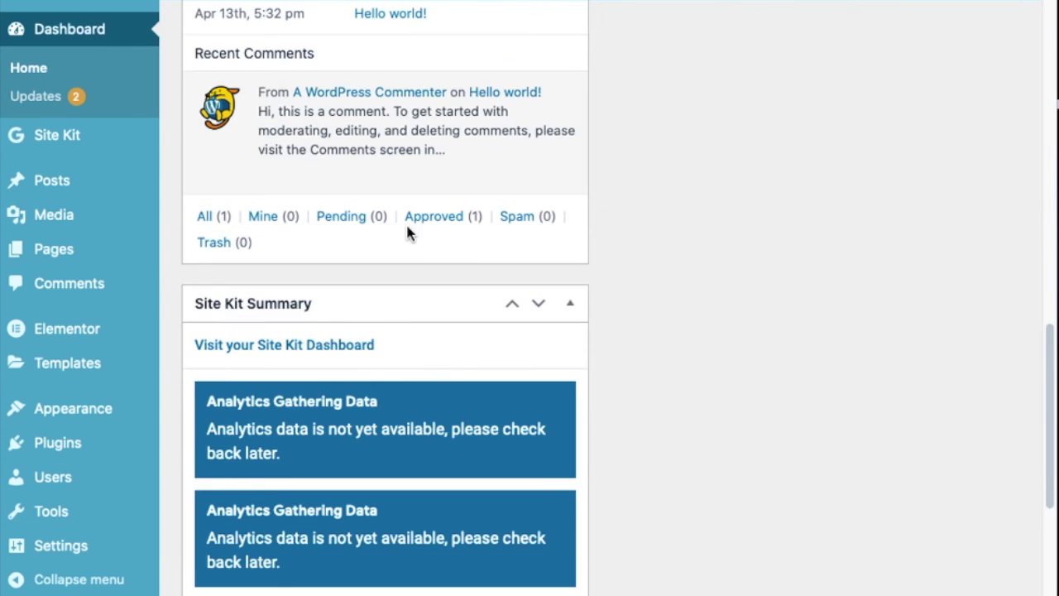
scroll(406, 235, "down", 5)
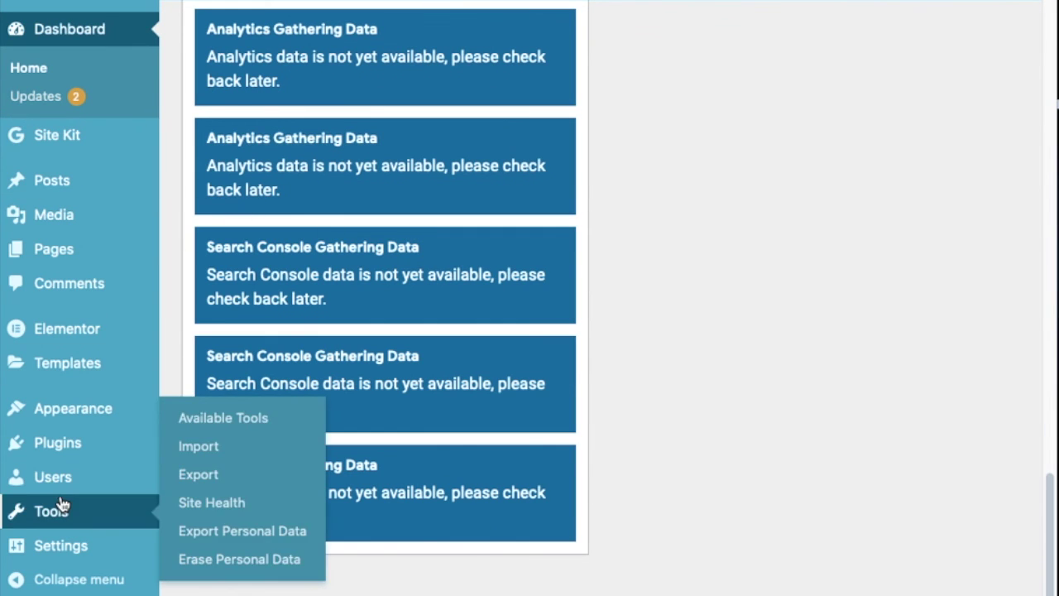
Open the installed themes and look through them down to the option for adding a new theme
mouse_move(58, 440)
mouse_move(79, 424)
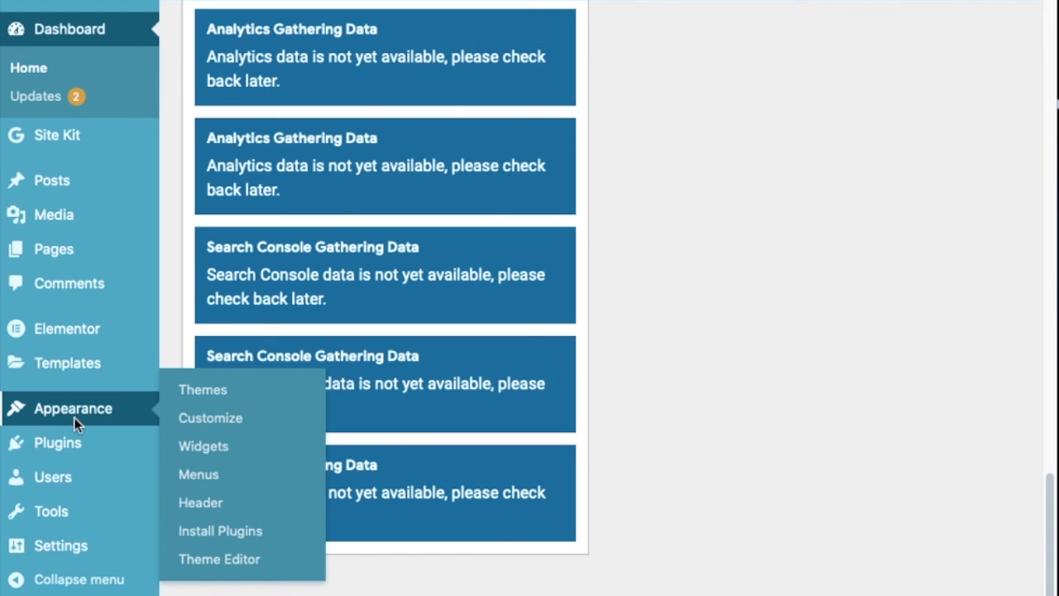
left_click(73, 417)
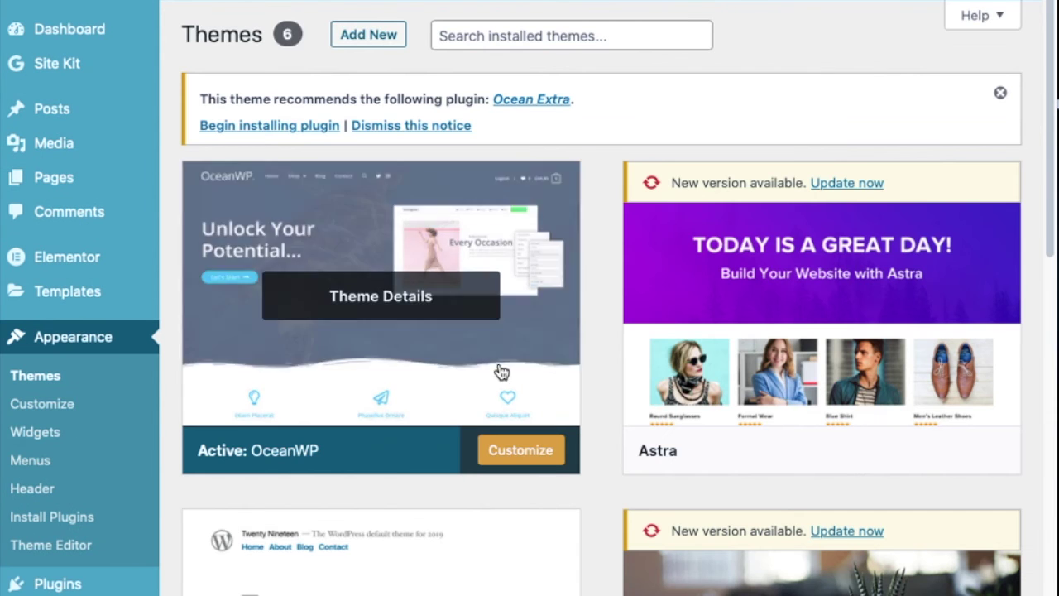
scroll(446, 369, "down", 10)
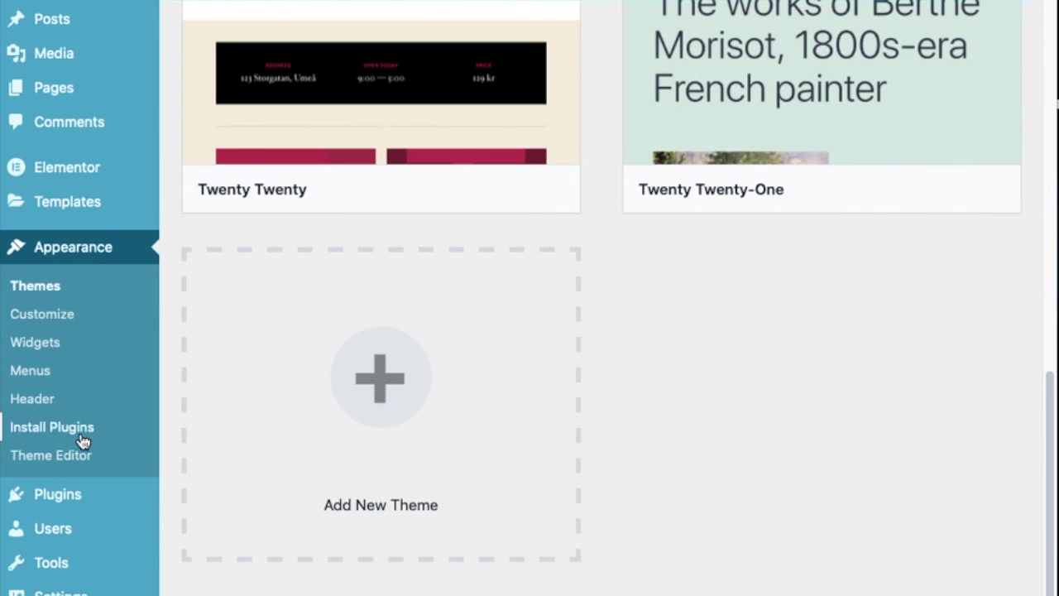
Open the theme's widget management page and review the available widgets and the sidebar and footer areas
left_click(38, 346)
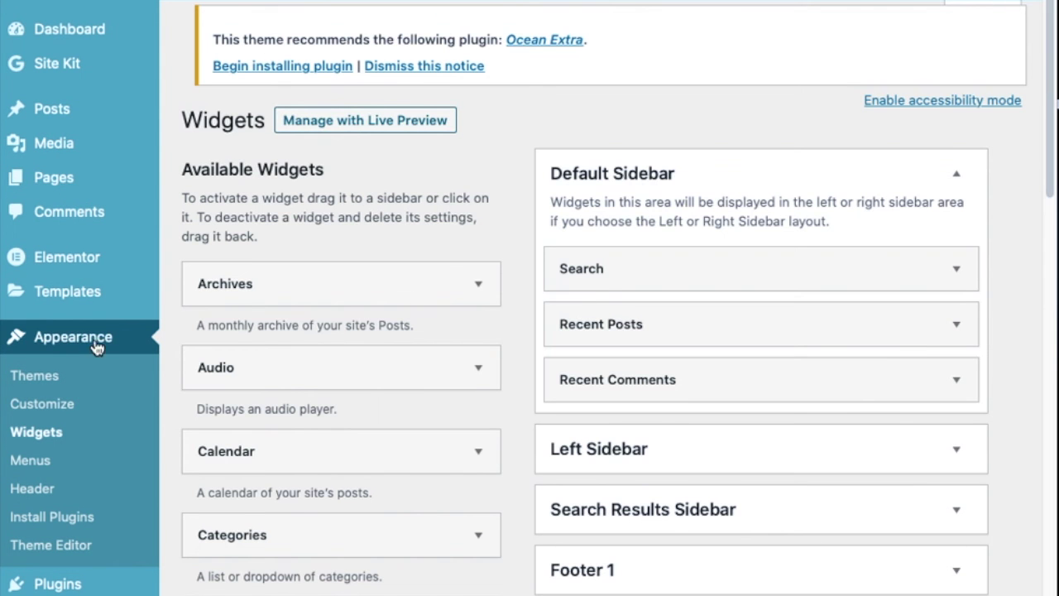
scroll(678, 315, "down", 15)
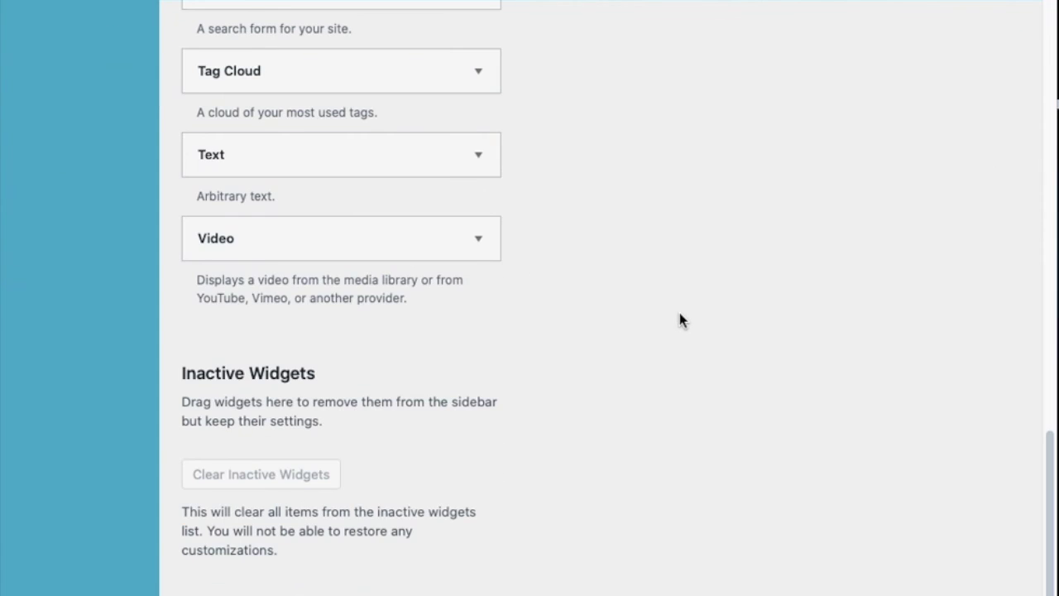
scroll(680, 313, "up", 10)
scroll(679, 312, "up", 10)
scroll(681, 317, "down", 3)
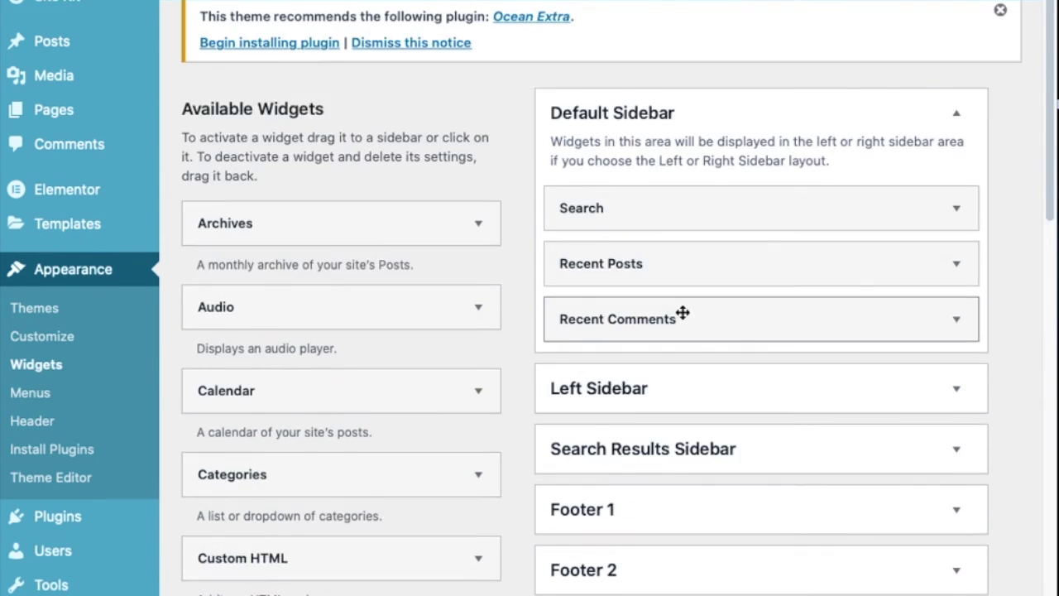
scroll(685, 318, "down", 5)
scroll(684, 310, "up", 5)
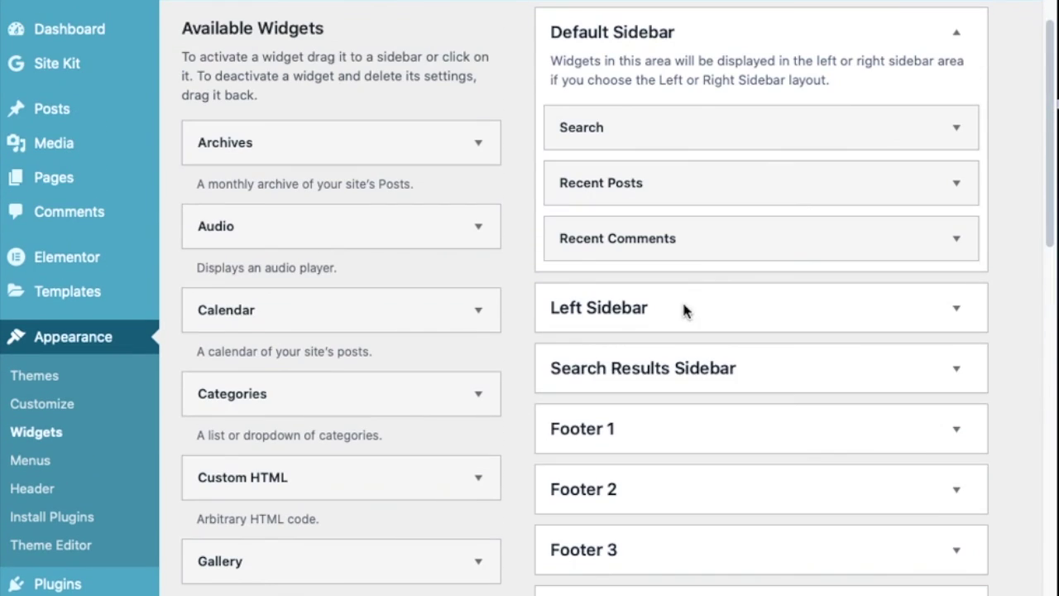
Expand the Left Sidebar area and view the settings of its Archives widget
left_click(654, 322)
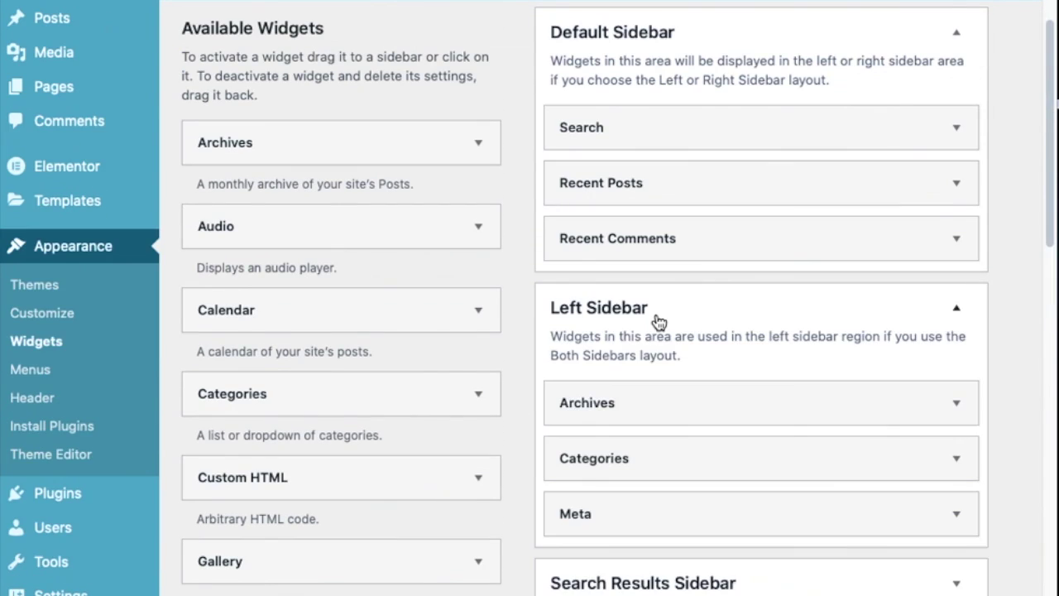
left_click(689, 418)
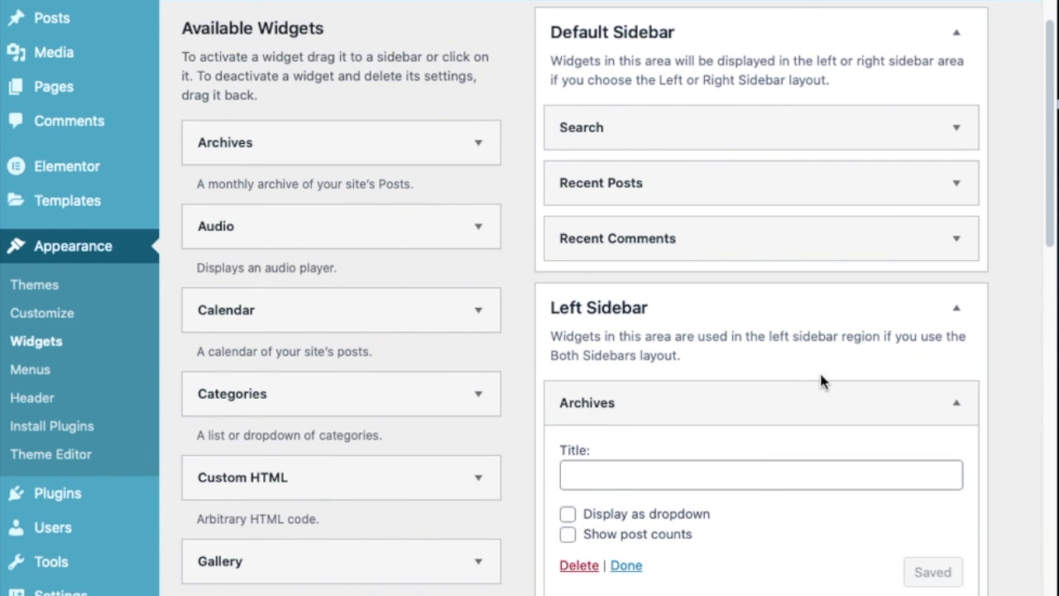
scroll(819, 380, "down", 10)
scroll(802, 401, "down", 4)
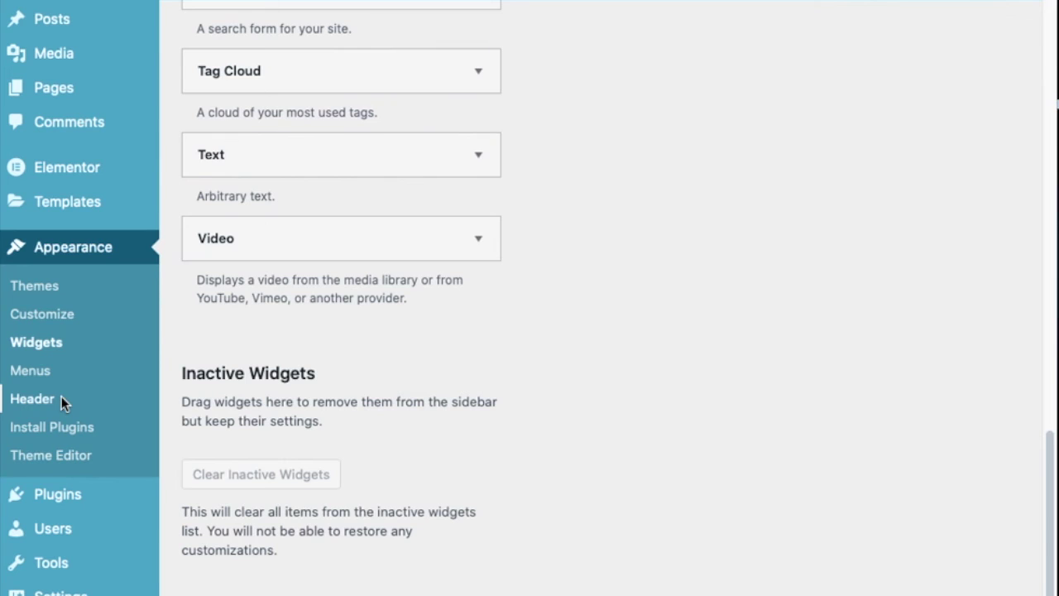
Open the theme customizer for the header, view the Header Media settings and return to the Header section list
left_click(33, 399)
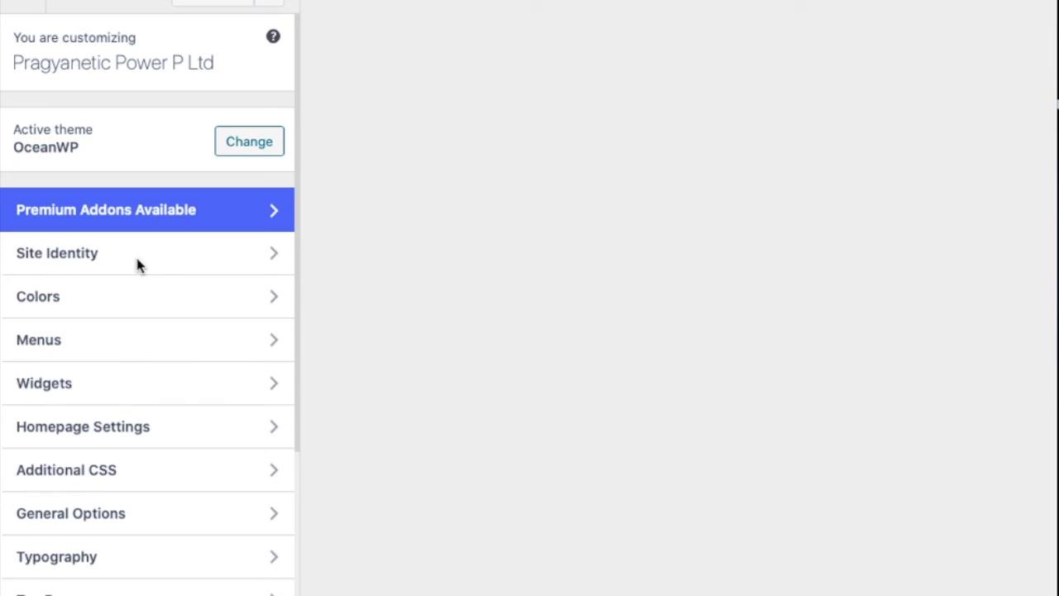
scroll(141, 277, "down", 1)
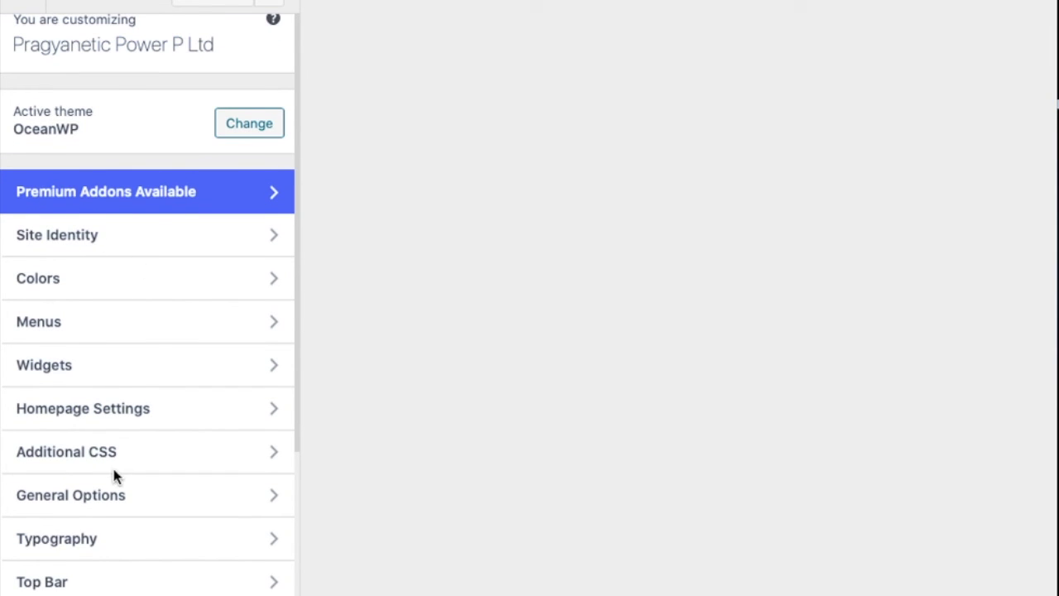
scroll(129, 380, "down", 1)
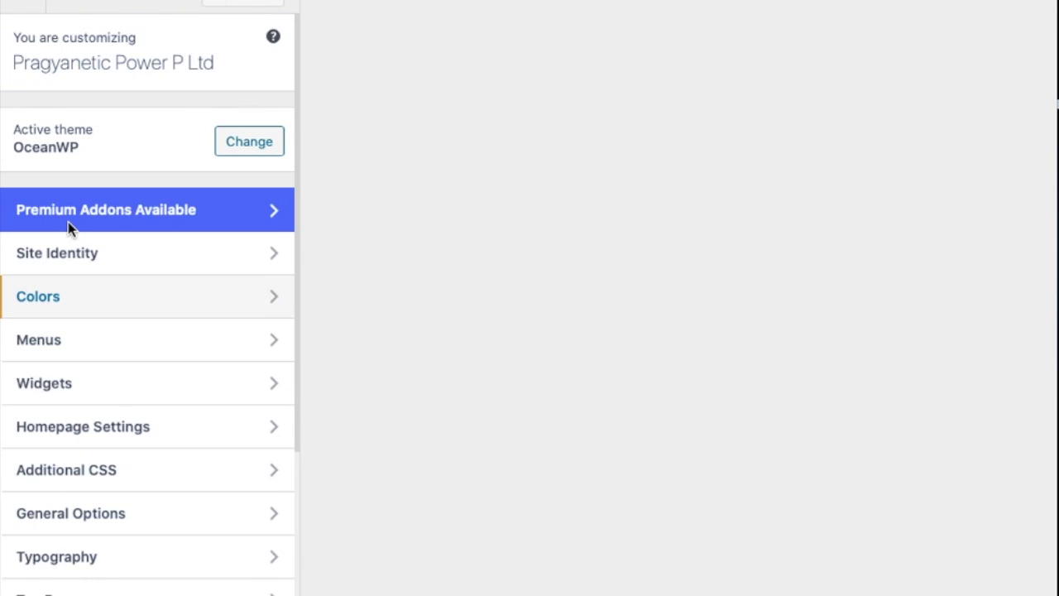
left_click(71, 222)
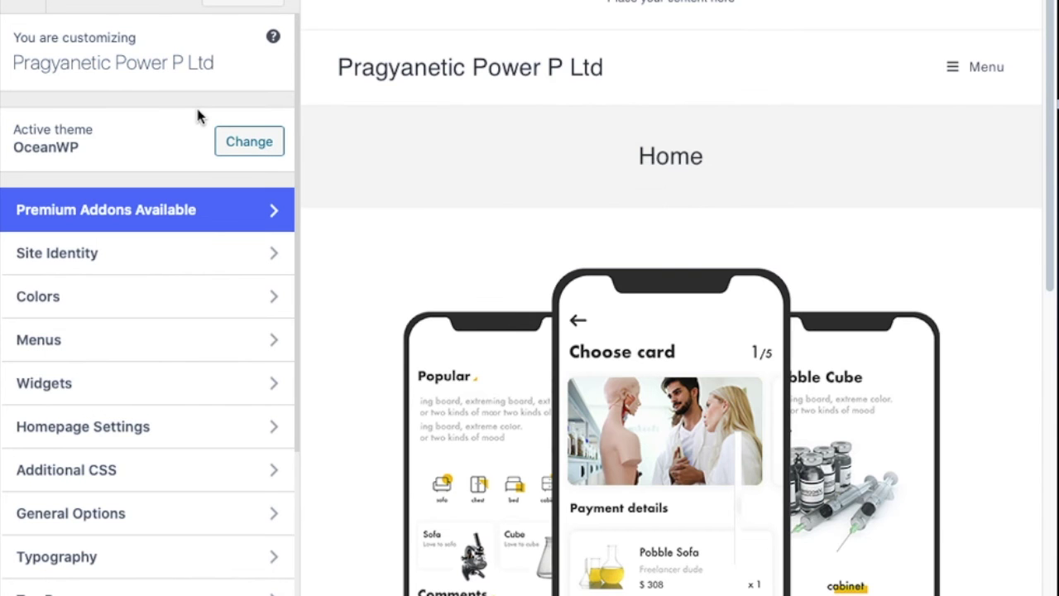
left_click(151, 268)
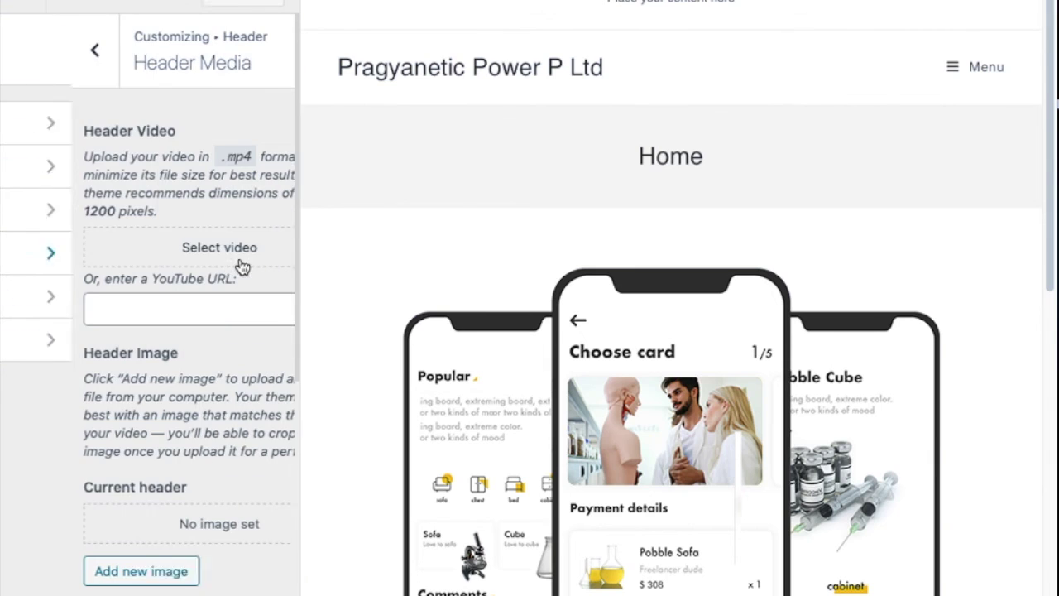
left_click(26, 51)
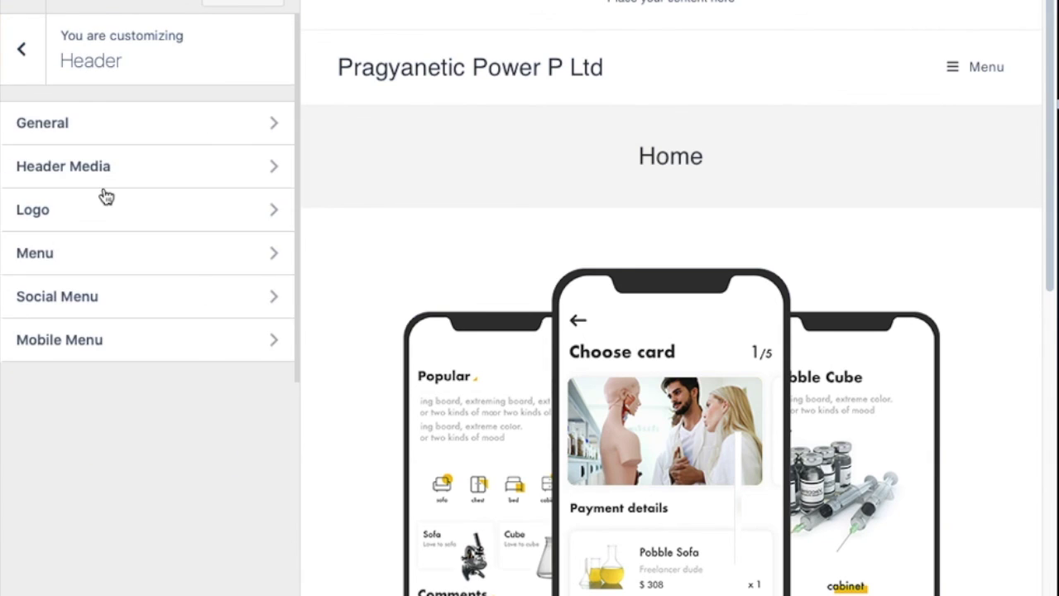
View the header's General settings, including style, height, border and padding, and return to the main customizer list
left_click(109, 131)
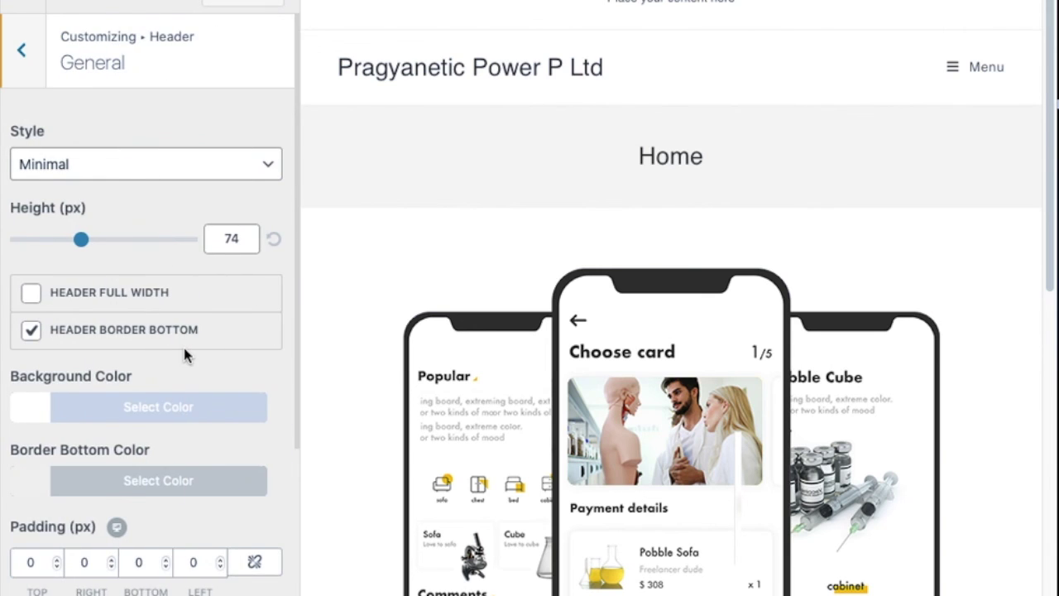
scroll(185, 355, "down", 3)
scroll(99, 158, "up", 3)
left_click(22, 48)
left_click(32, 58)
Look through the customizer sections and view the site title and tagline under Site Identity
scroll(178, 199, "down", 5)
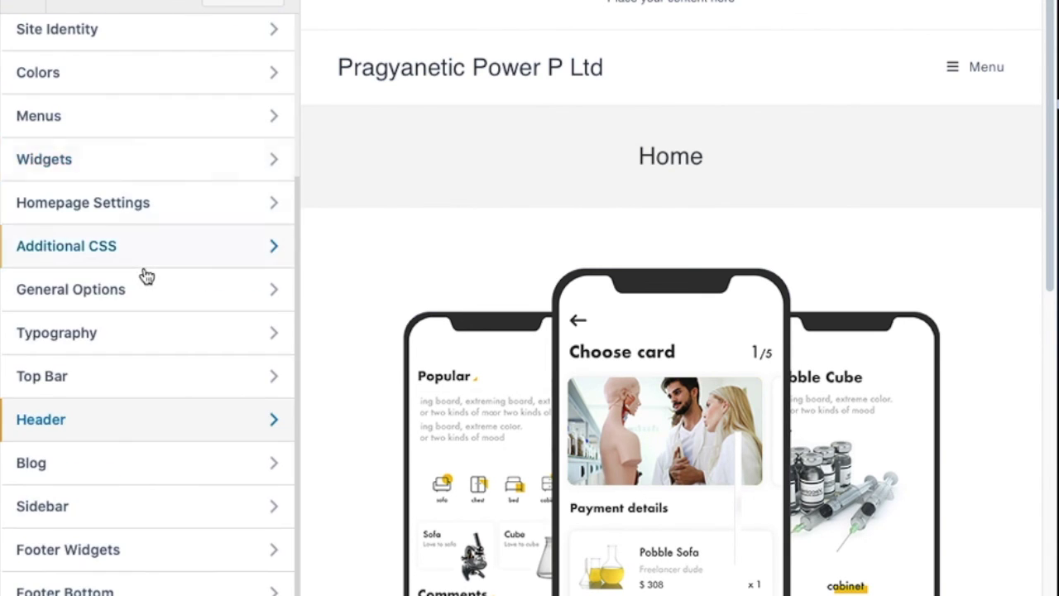
scroll(158, 270, "up", 5)
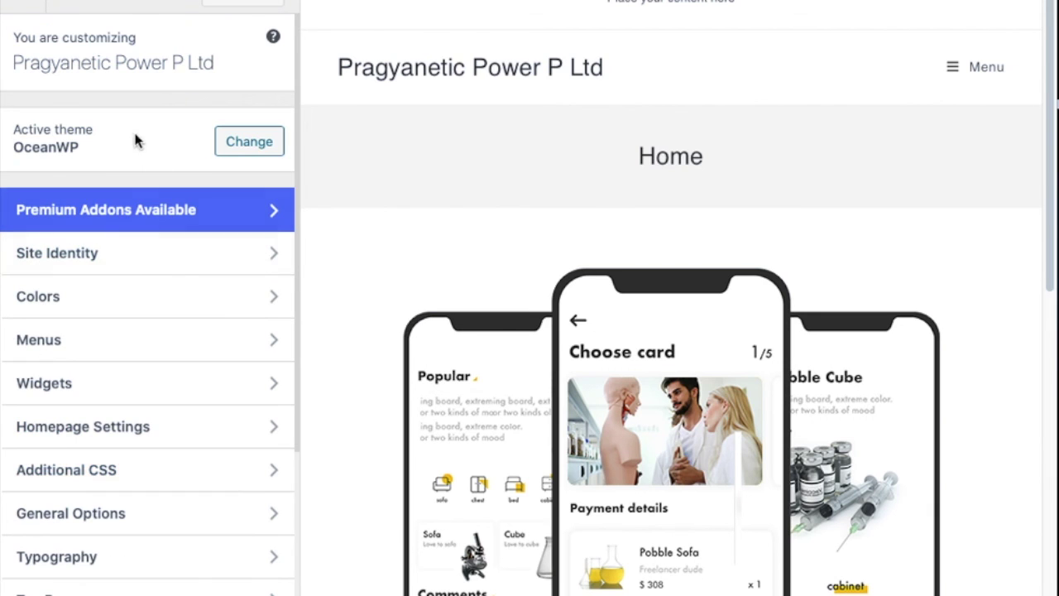
left_click(122, 266)
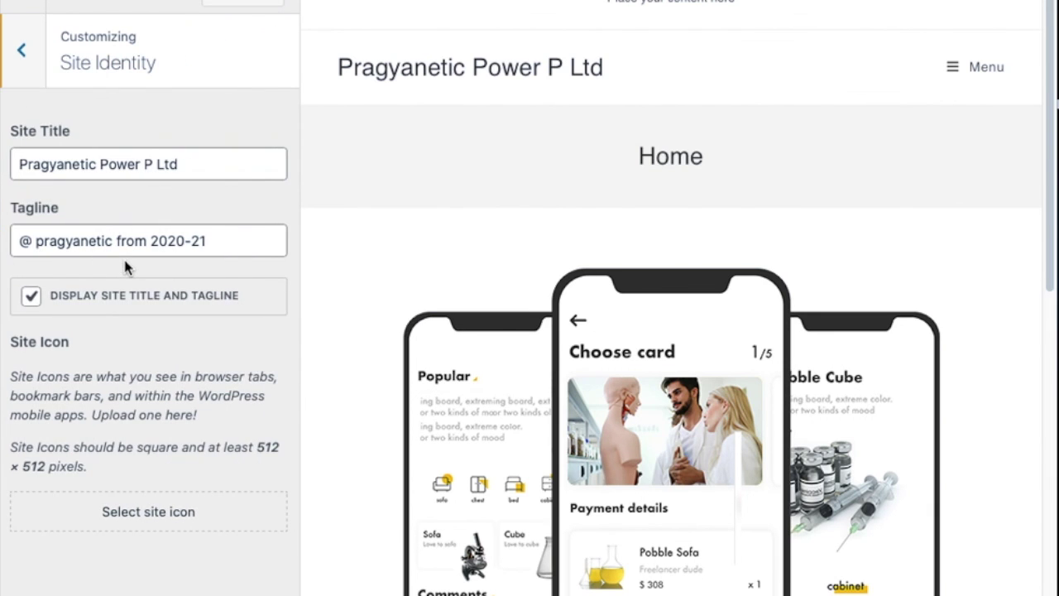
left_click(215, 170)
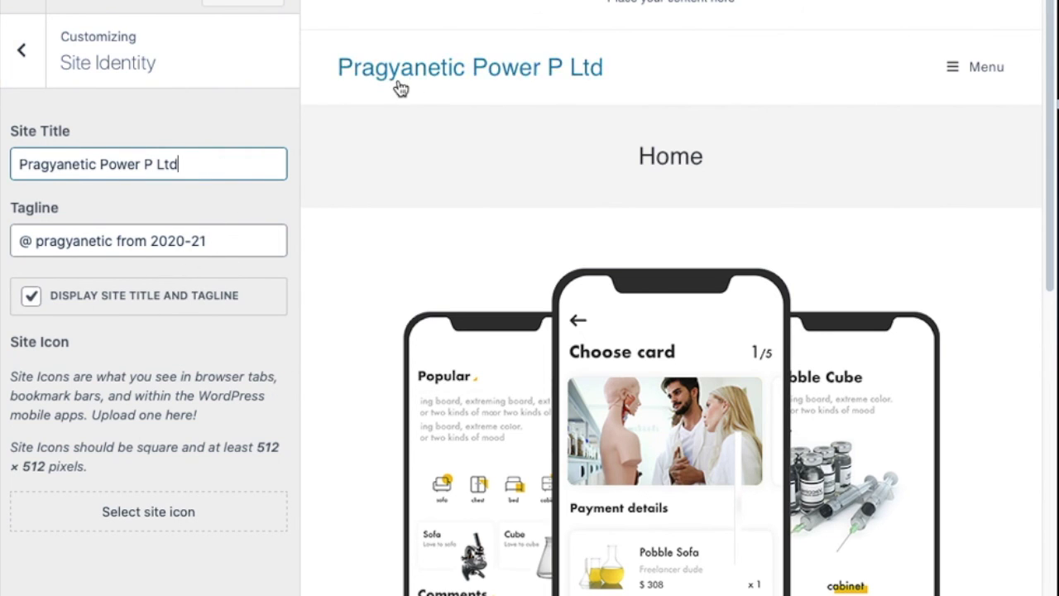
left_click(21, 51)
View the Additional CSS editor in the customizer and return to the section list
scroll(168, 306, "down", 3)
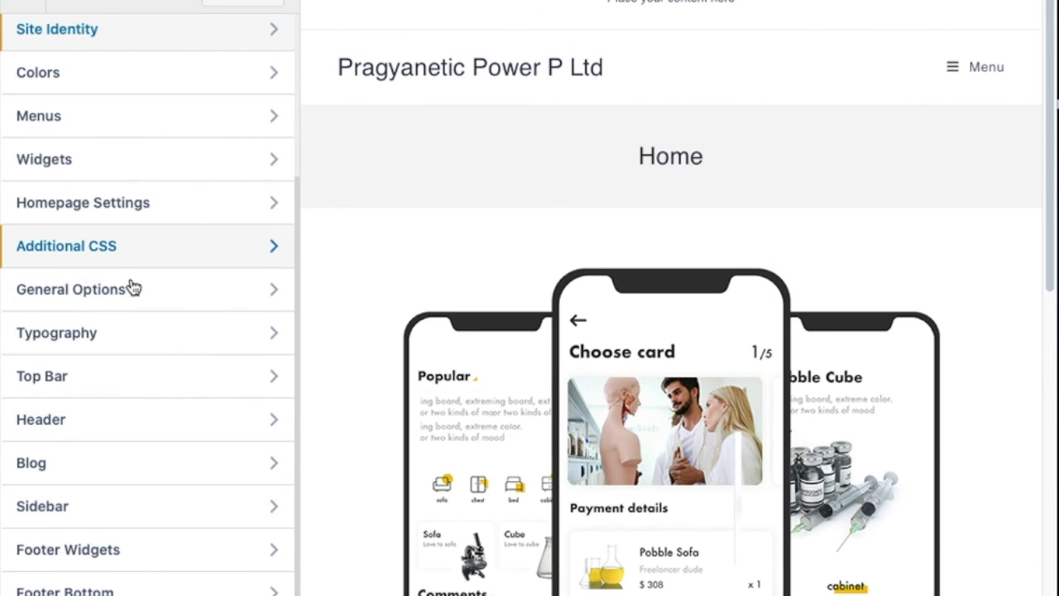
left_click(88, 242)
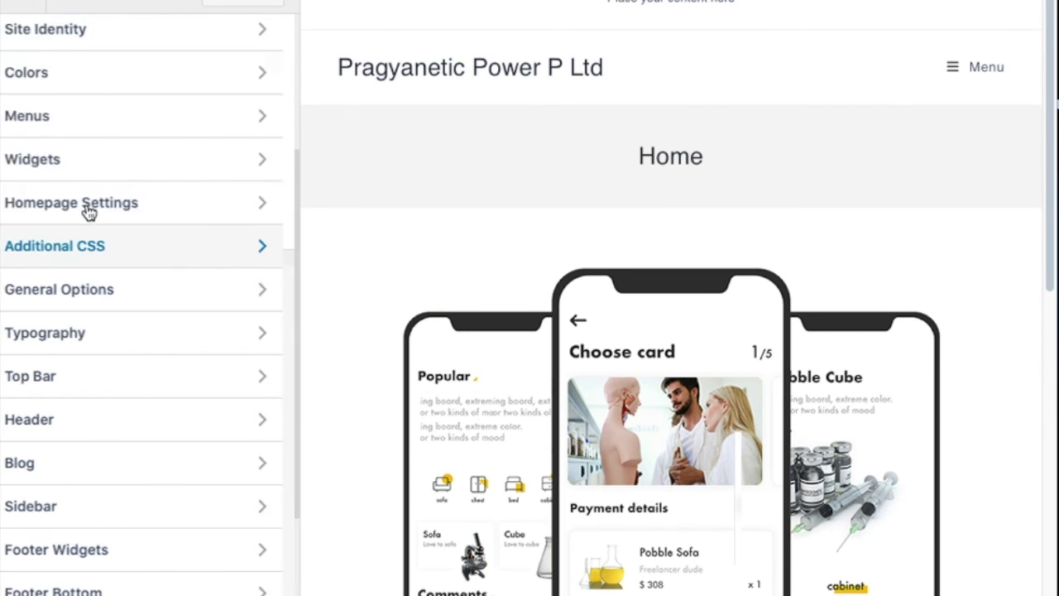
scroll(178, 313, "down", 5)
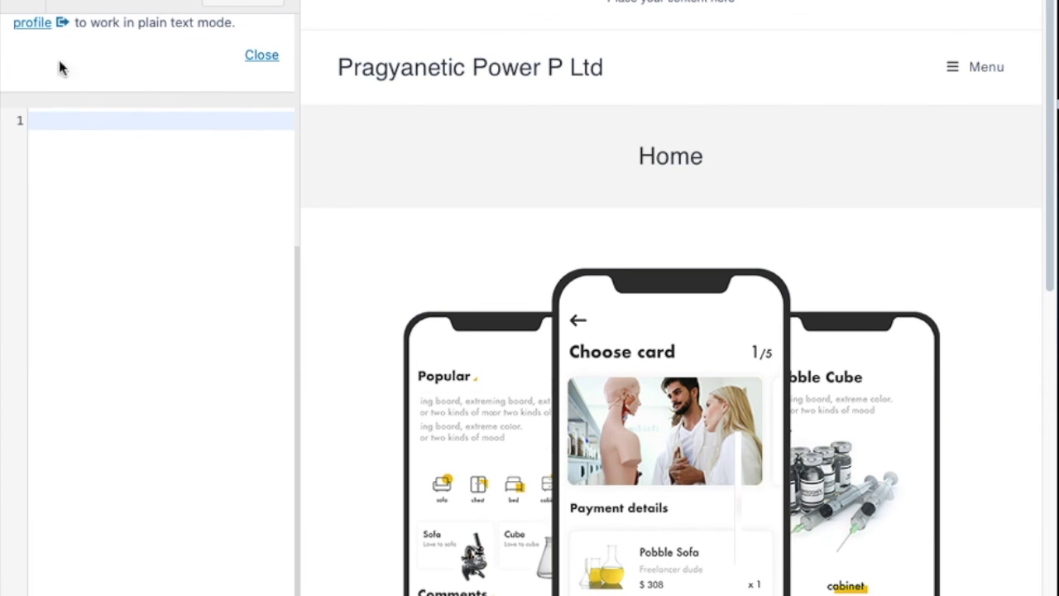
scroll(118, 196, "up", 5)
key("Escape")
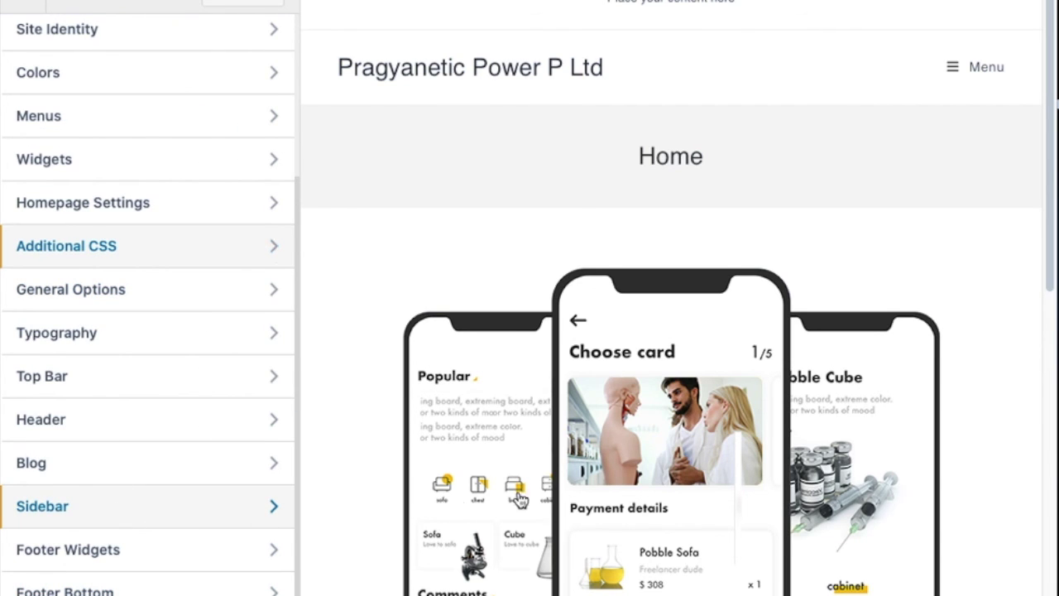
Review the Sidebar section's background, padding and widget styling options and return to the section list
scroll(156, 270, "down", 5)
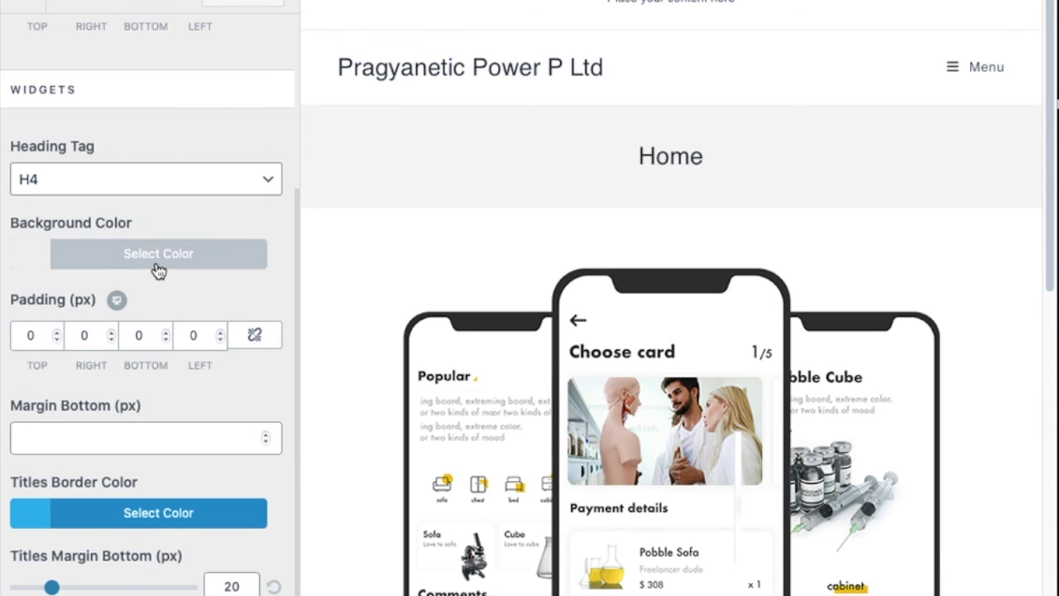
scroll(159, 271, "up", 3)
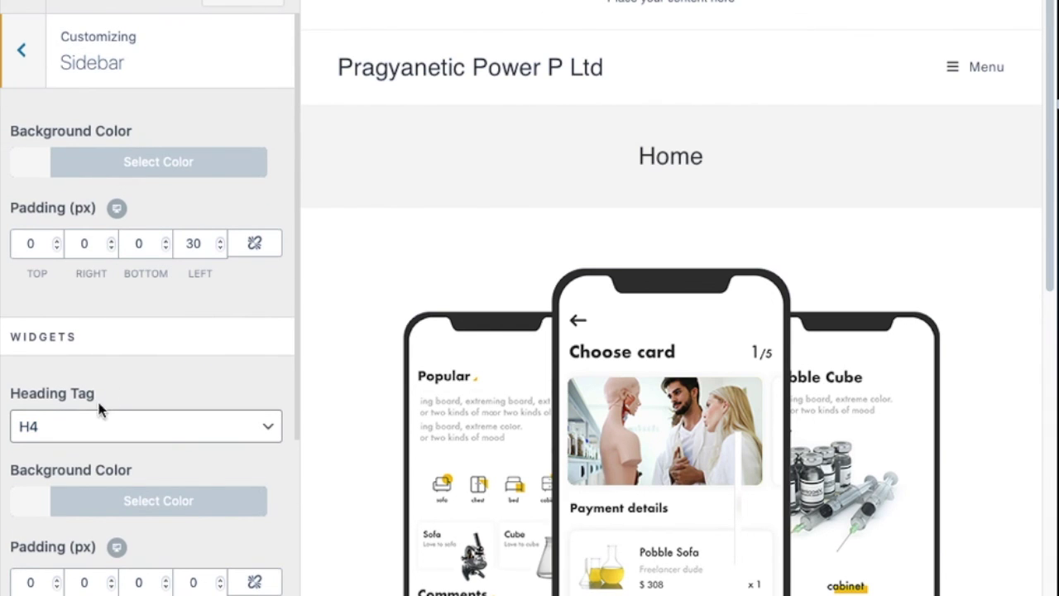
scroll(156, 277, "down", 3)
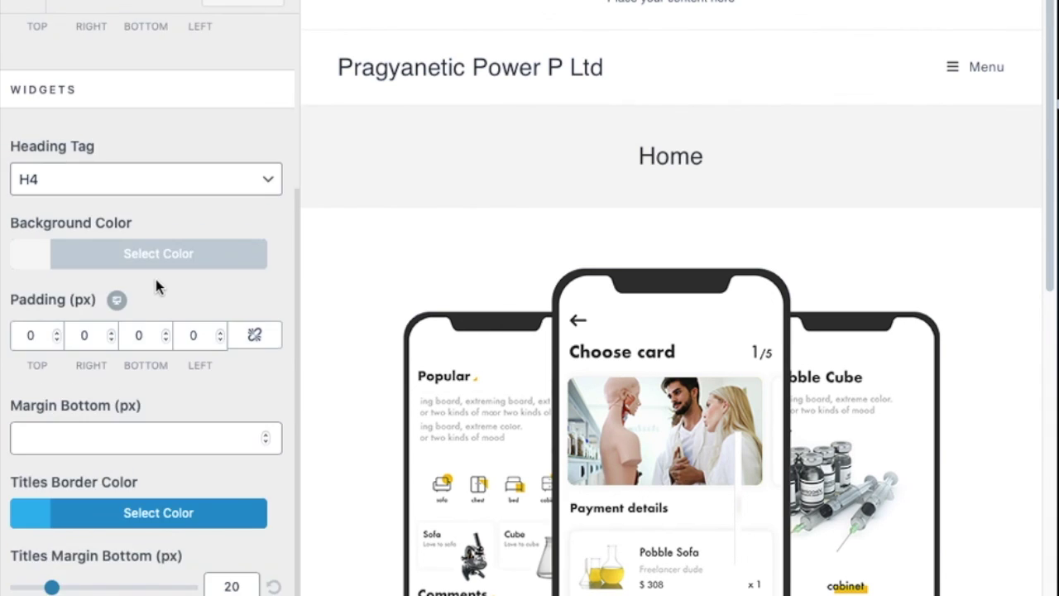
scroll(156, 270, "up", 3)
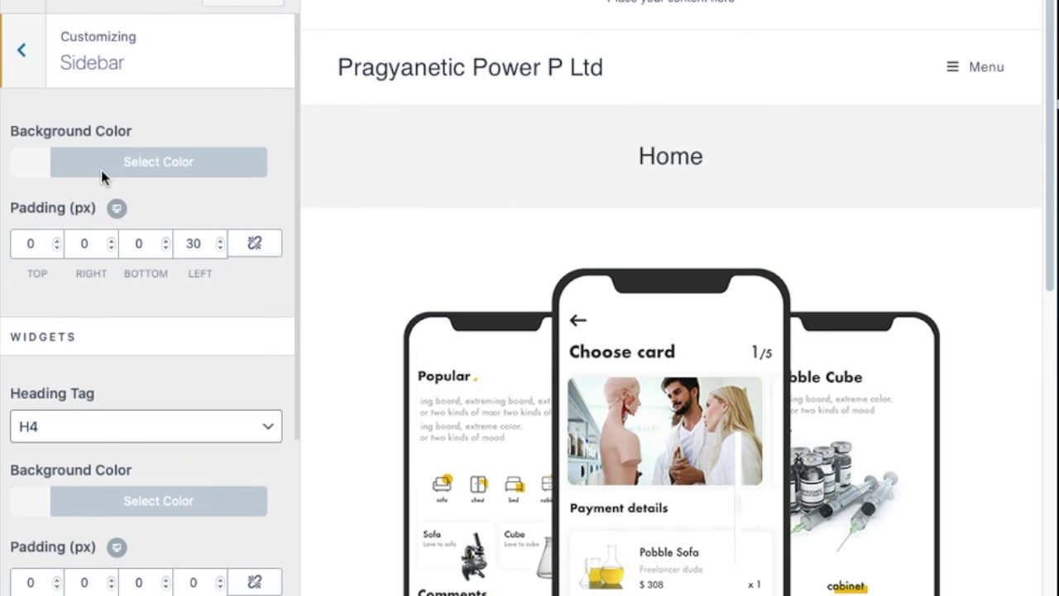
left_click(24, 81)
scroll(220, 381, "up", 3)
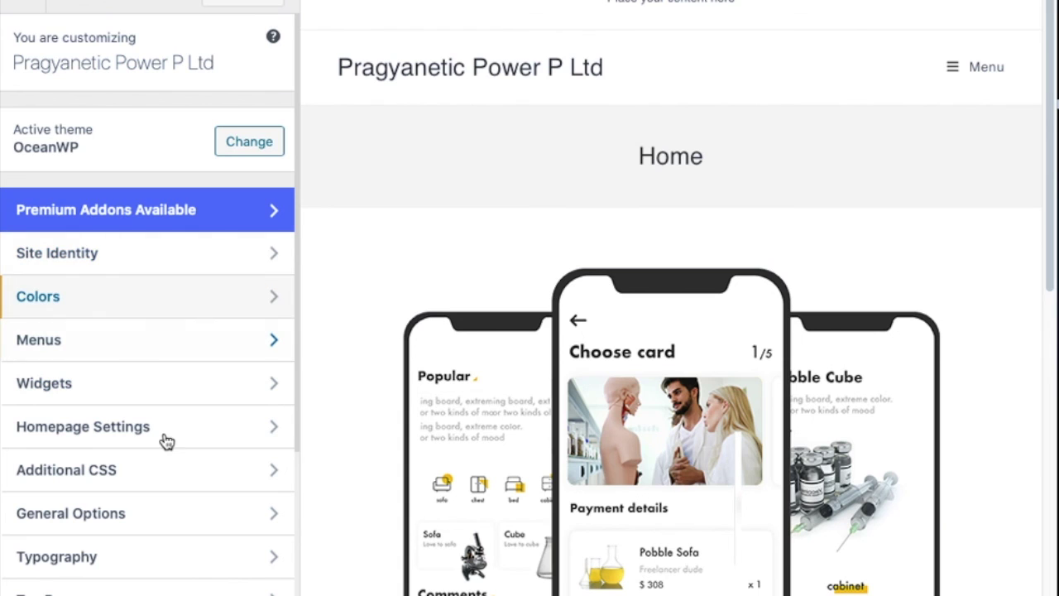
Leave the customizer for the admin dashboard and view the list of all pages
scroll(162, 425, "down", 3)
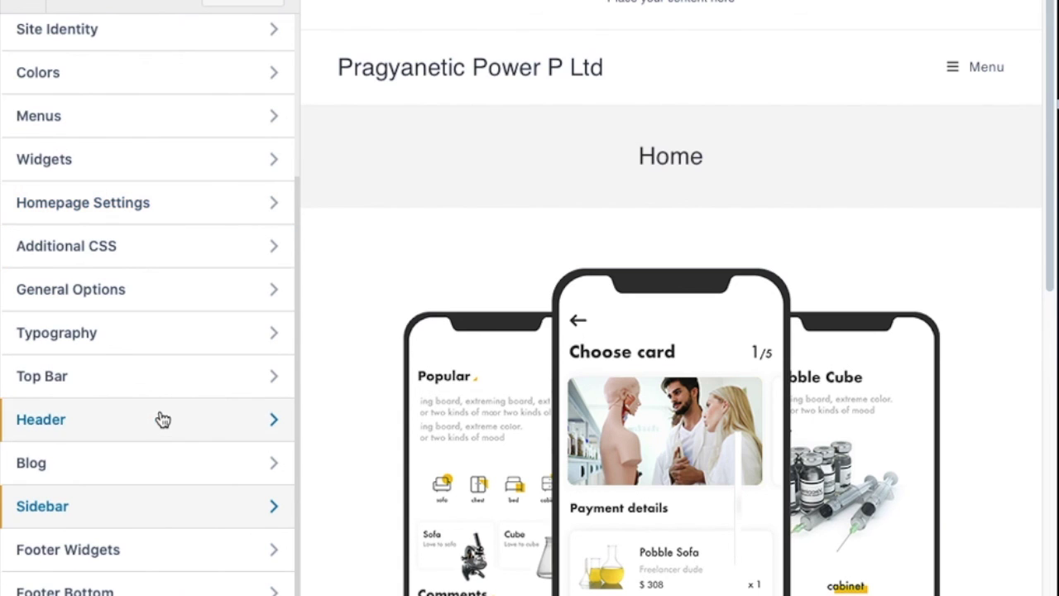
left_click(110, 455)
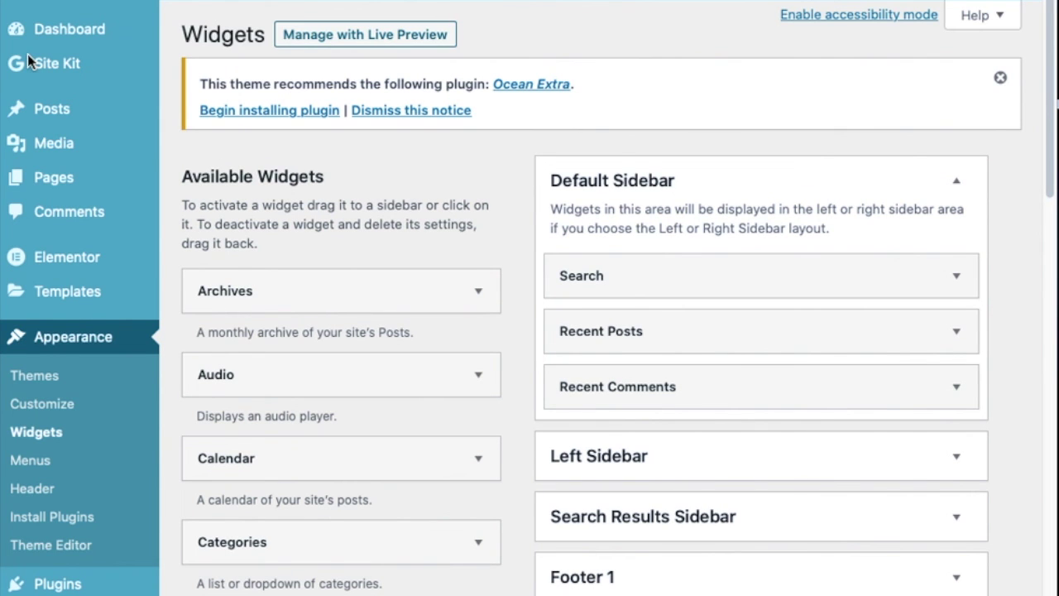
mouse_move(51, 41)
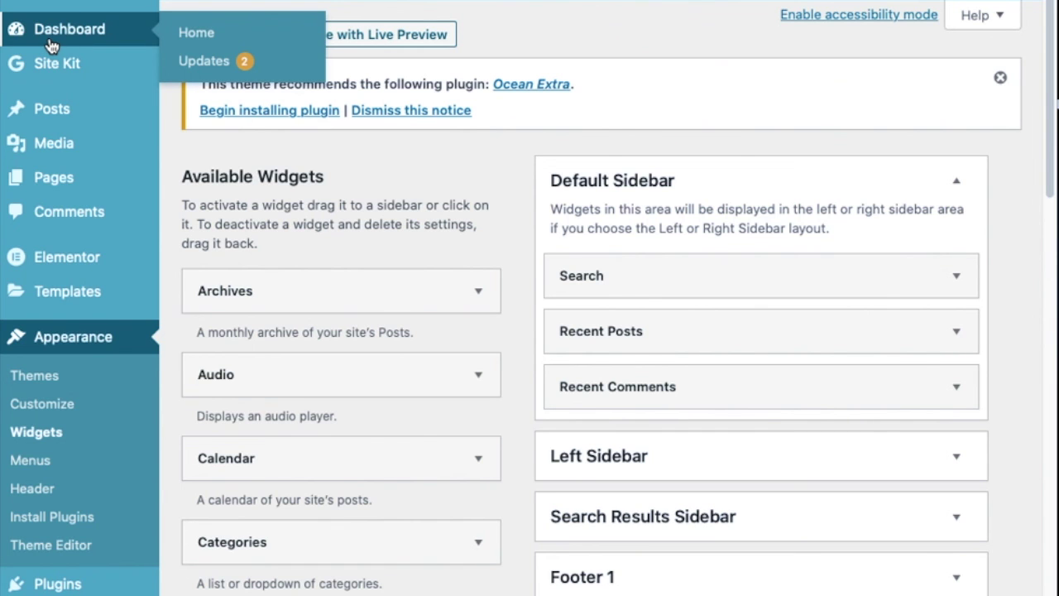
left_click(49, 38)
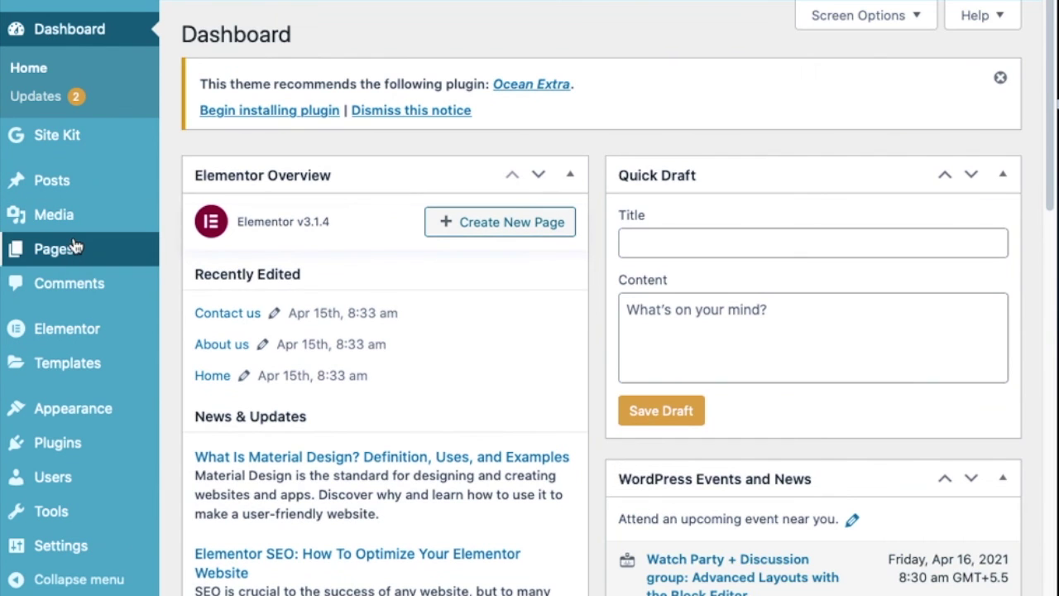
left_click(78, 248)
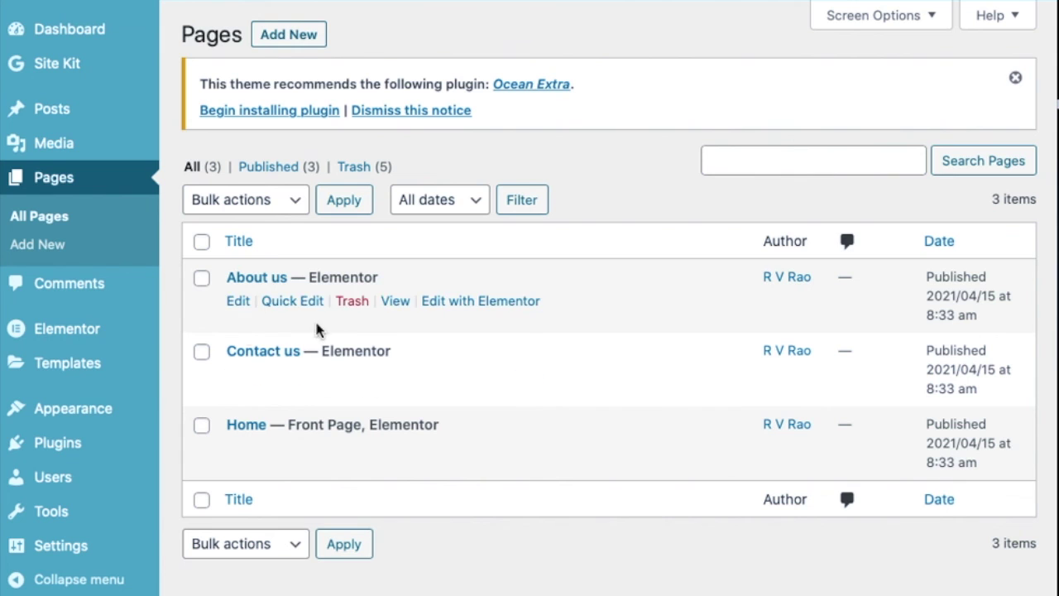
Make About us a sub item of Contact us in My New Menu and save the menu
mouse_move(104, 401)
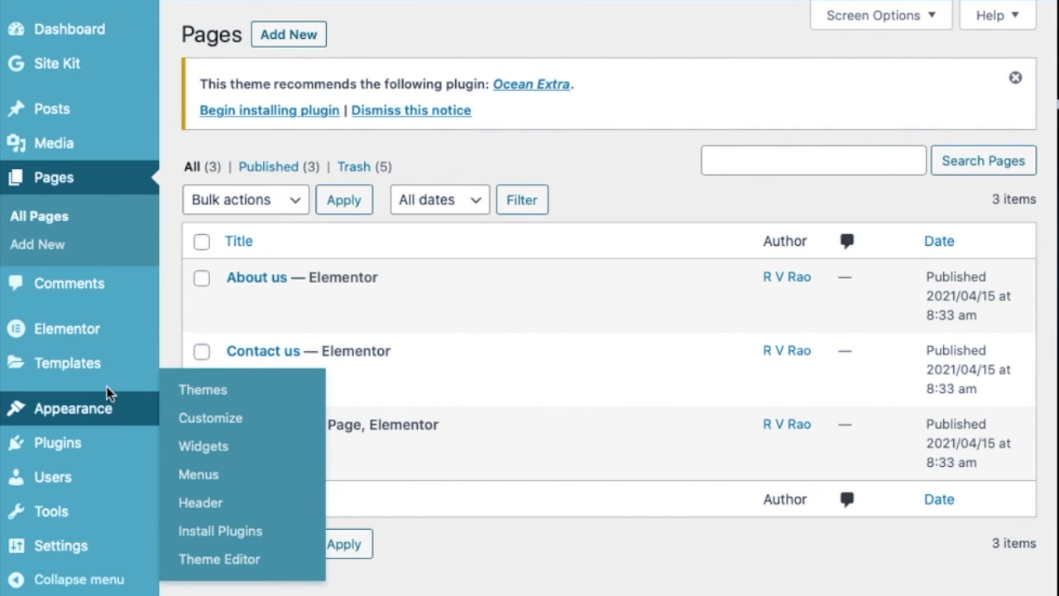
left_click(214, 481)
scroll(723, 486, "down", 1)
scroll(723, 486, "down", 3)
left_click_drag(591, 293, 659, 332)
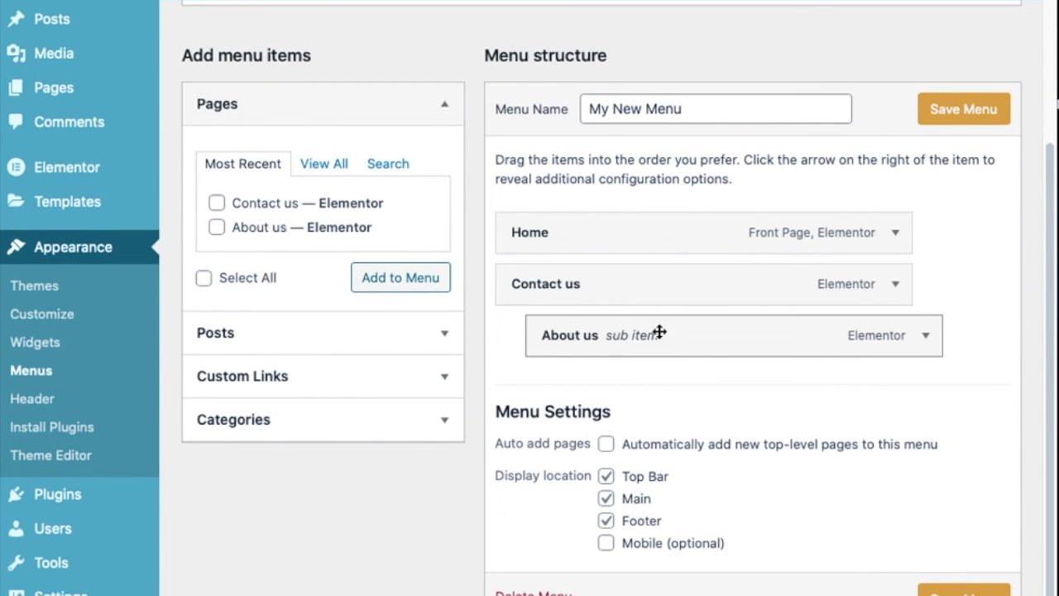
left_click(964, 591)
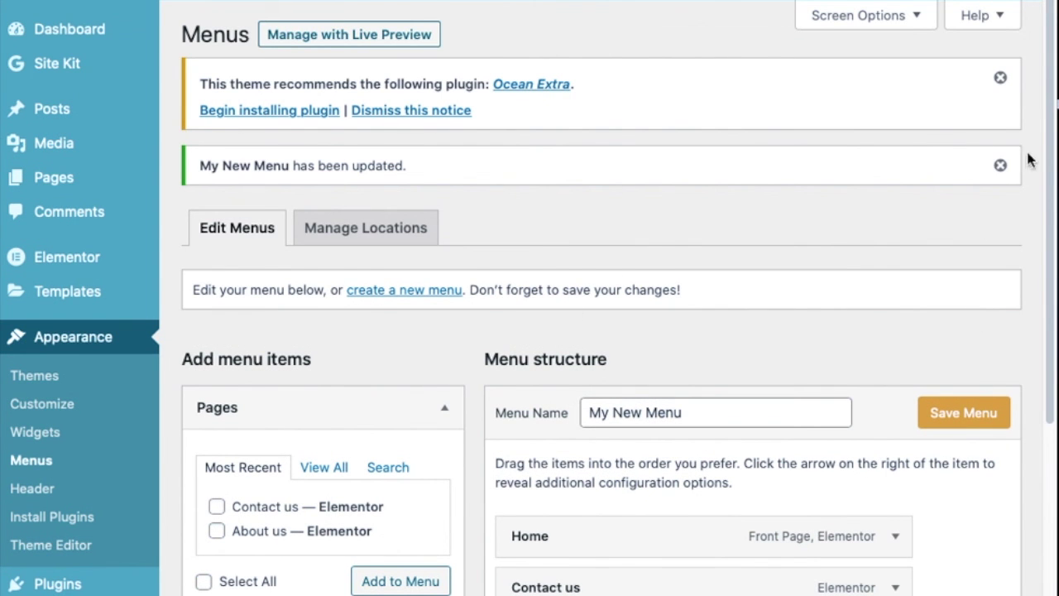
Open the live site in a new tab and view the About us page through the Contact us submenu
key("super+t")
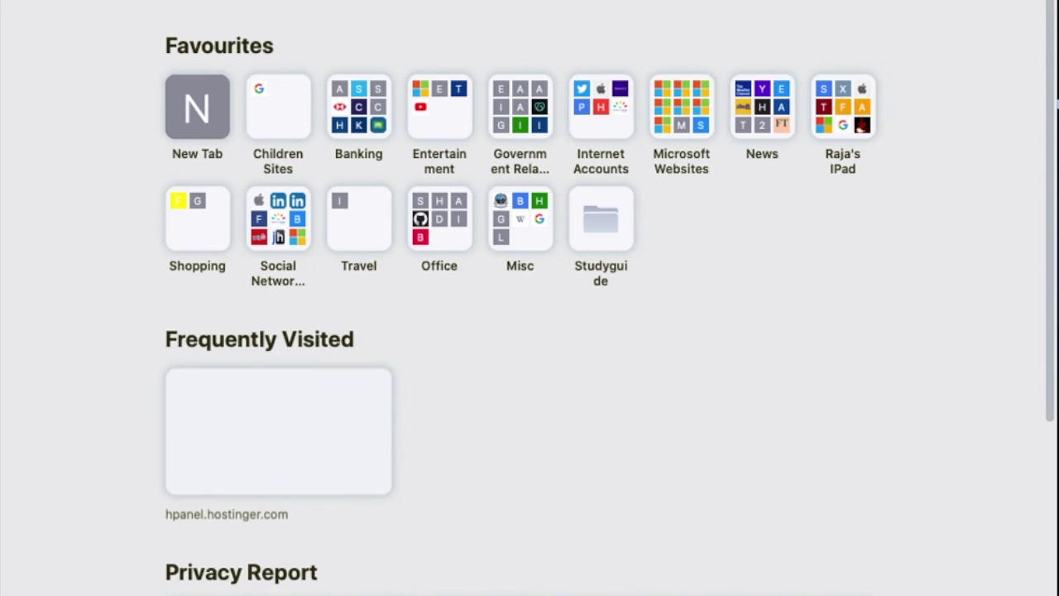
type("p")
key("Return")
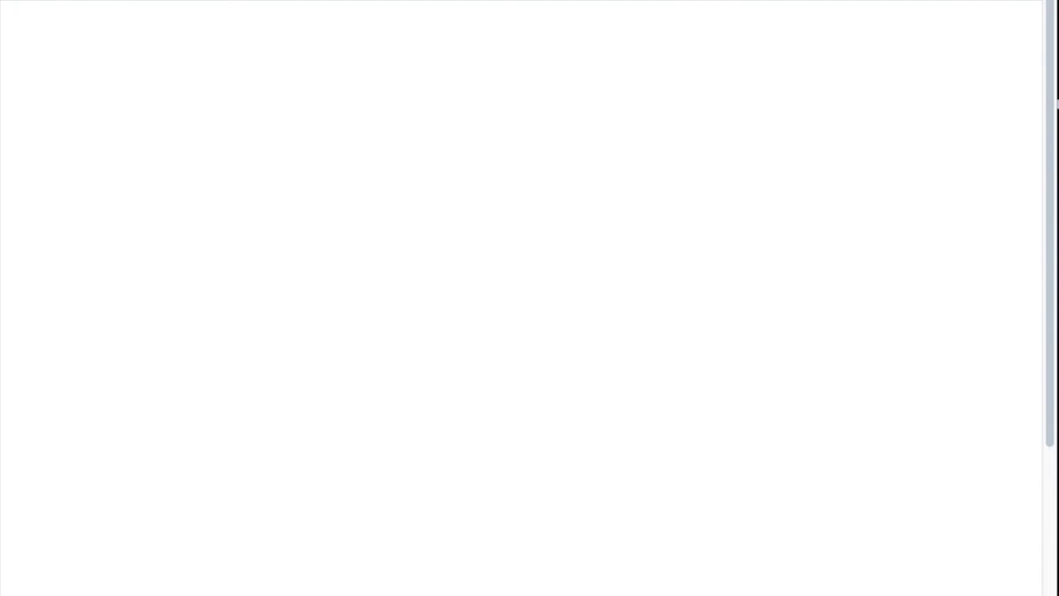
mouse_move(918, 88)
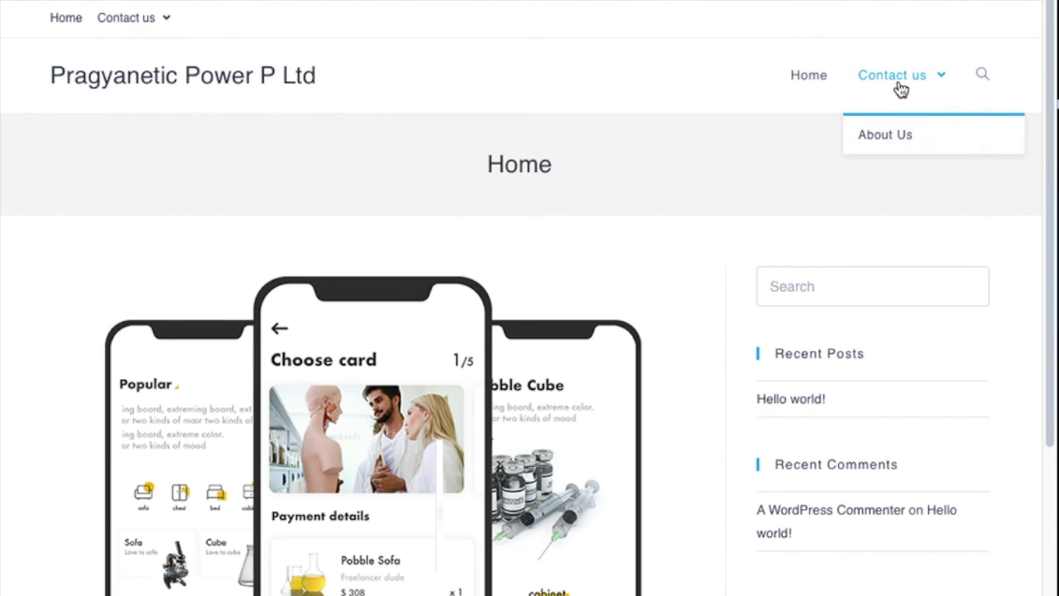
left_click(902, 135)
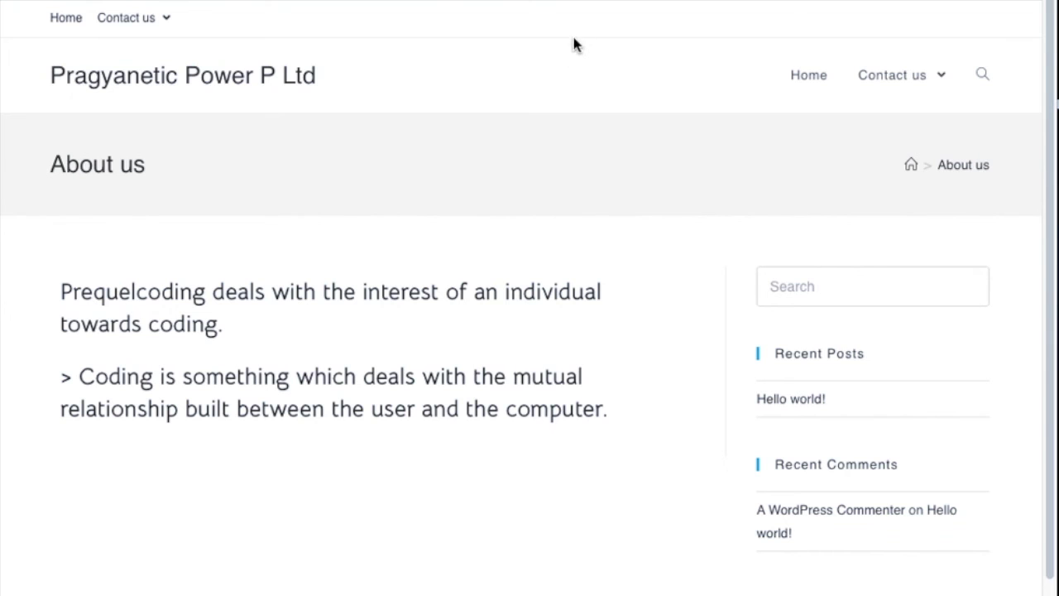
scroll(575, 44, "down", 1)
scroll(736, 248, "up", 1)
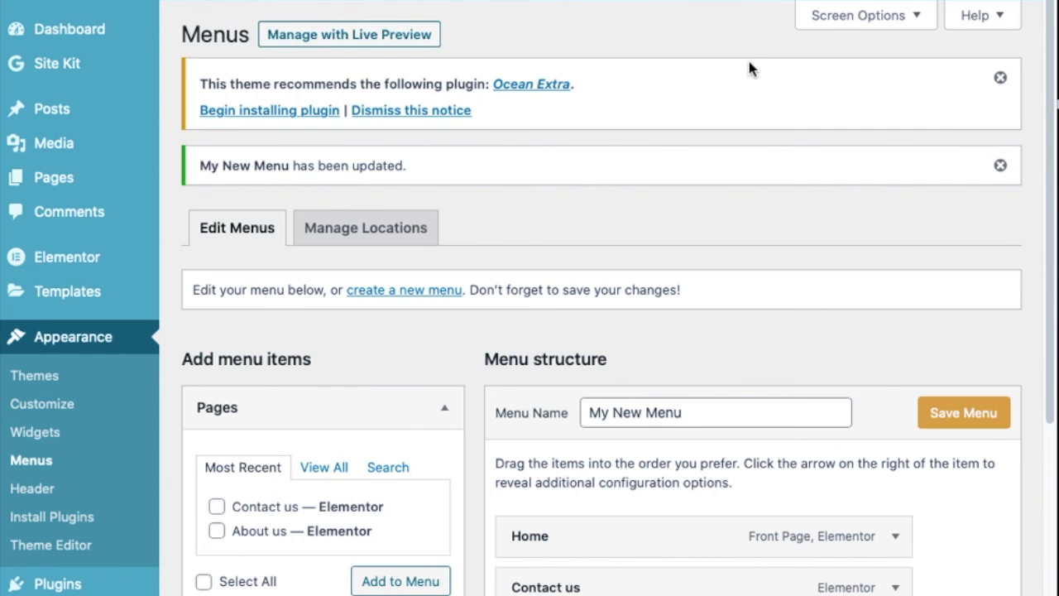
Return to the WordPress admin and review the list of installed plugins
scroll(760, 161, "down", 4)
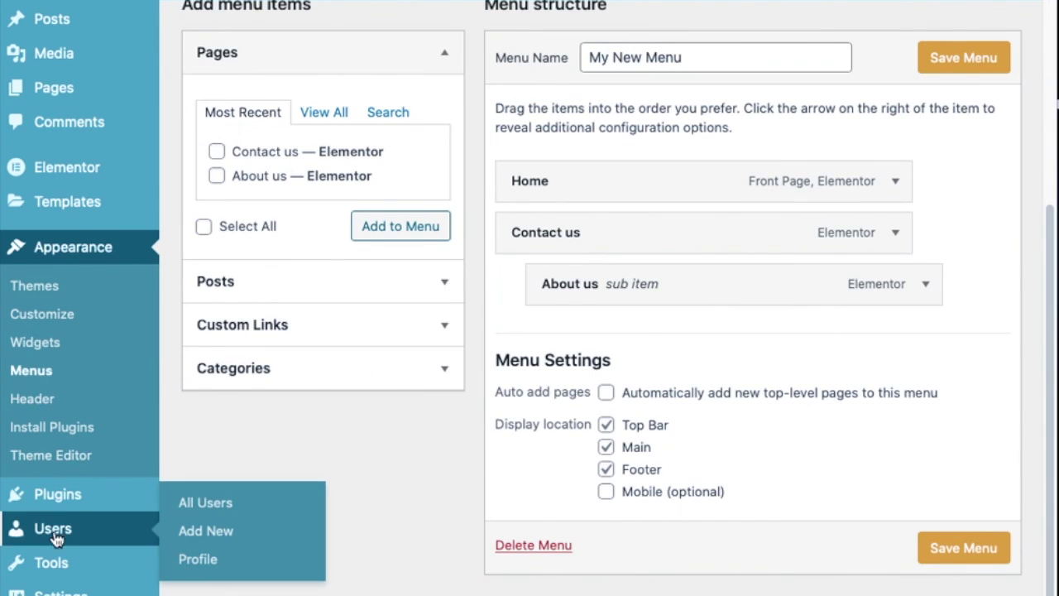
mouse_move(72, 503)
left_click(70, 495)
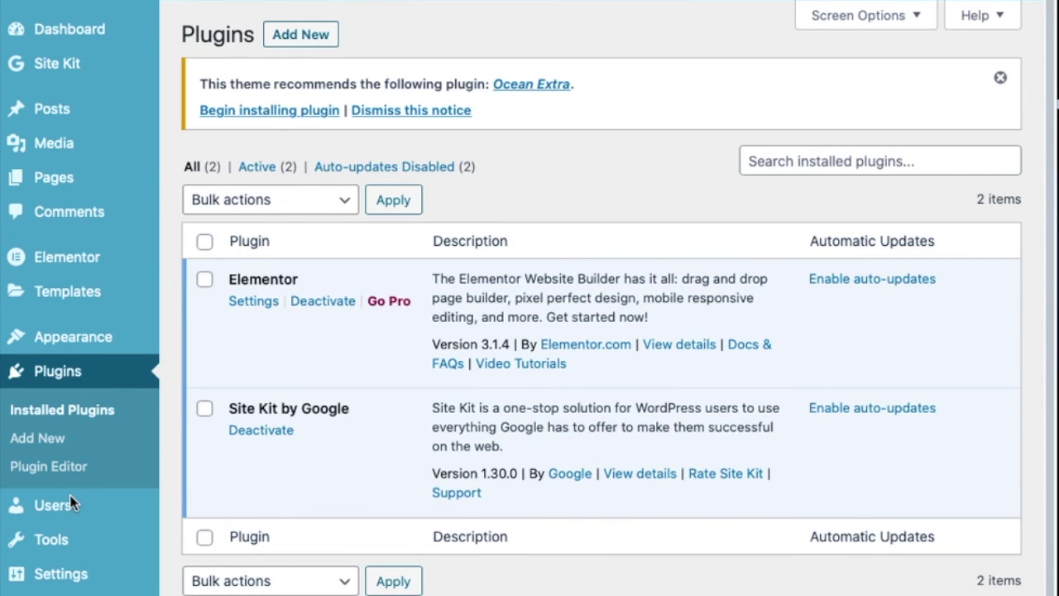
scroll(402, 364, "down", 1)
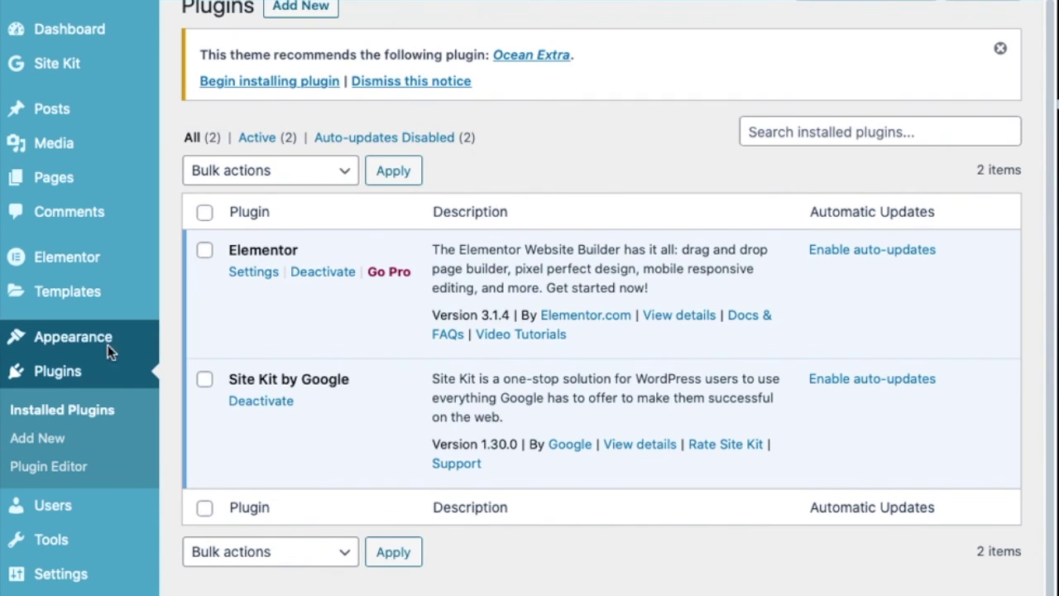
scroll(101, 354, "up", 1)
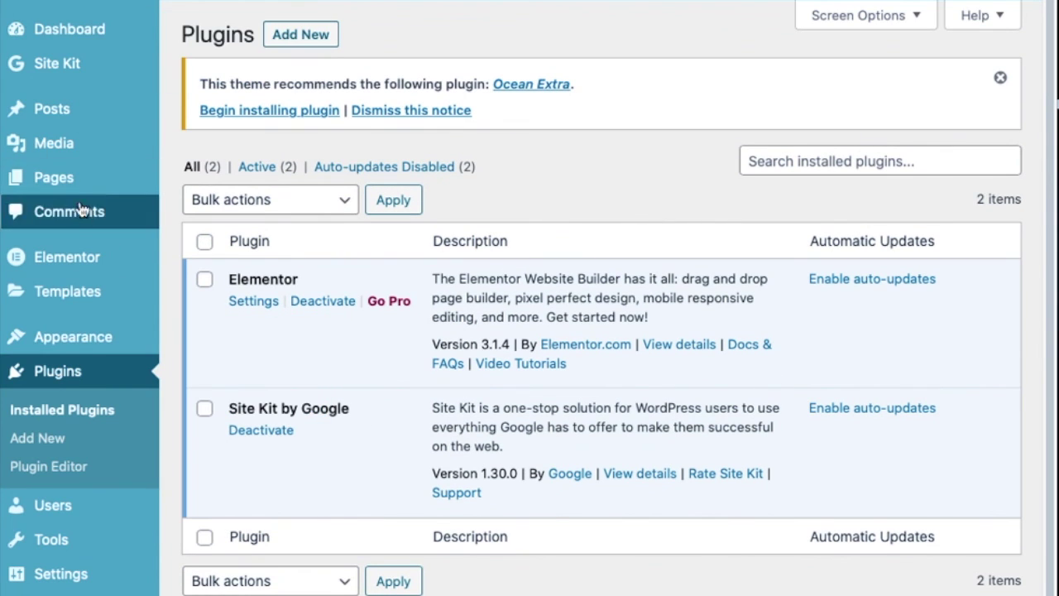
scroll(622, 261, "down", 1)
scroll(620, 279, "up", 1)
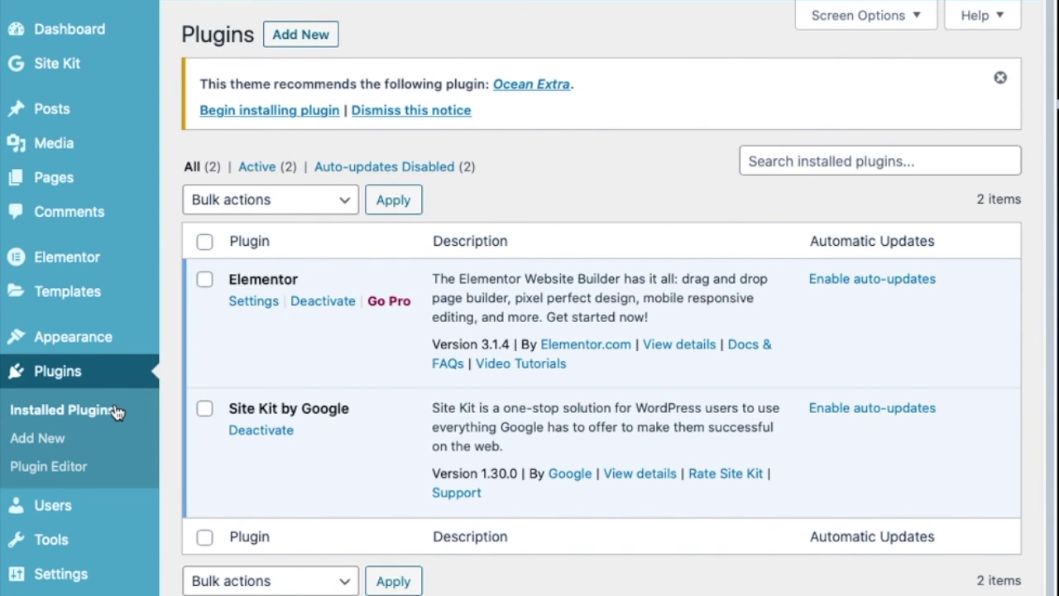
scroll(108, 414, "down", 1)
Open the General Settings and review them from the site title down to the date and time formats
mouse_move(60, 584)
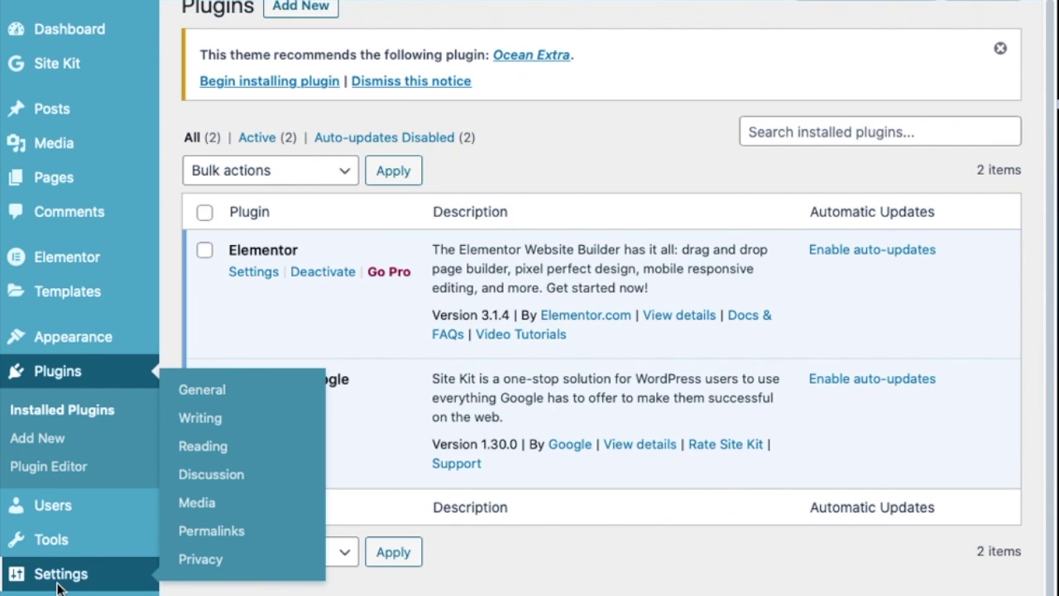
left_click(60, 585)
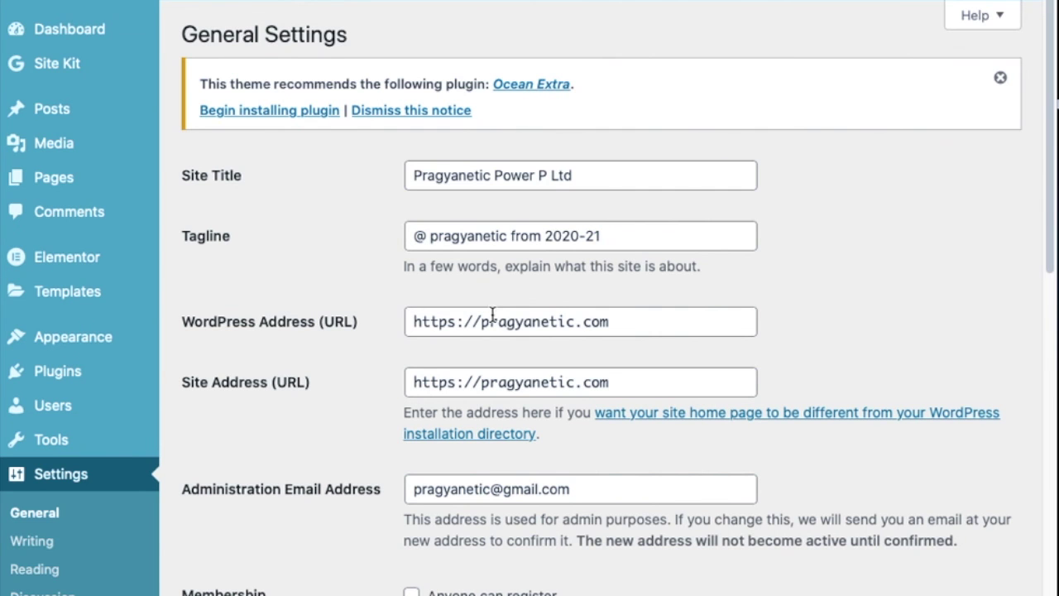
scroll(497, 322, "down", 10)
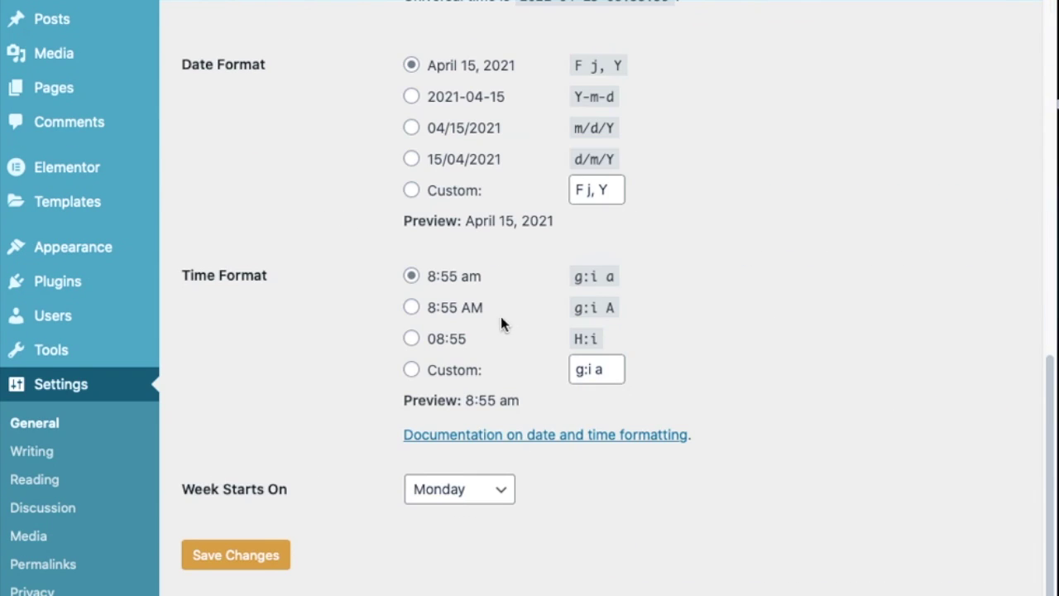
scroll(506, 322, "up", 10)
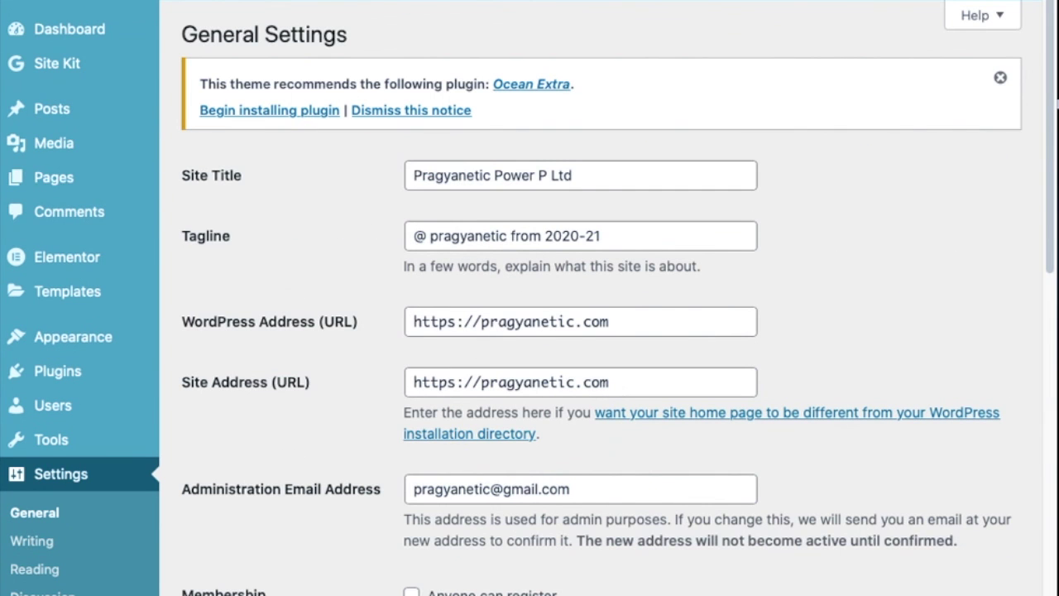